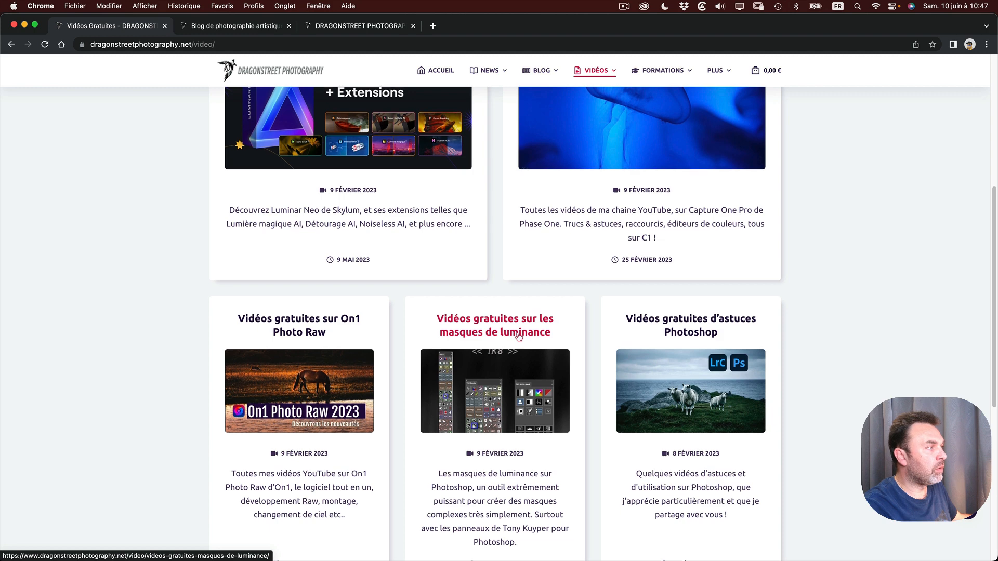
# Step: Open the Espace On1 Photo Raw page from the site's videos section and browse its tutorials
pyautogui.scroll(3, 518, 337)
pyautogui.moveTo(579, 79)
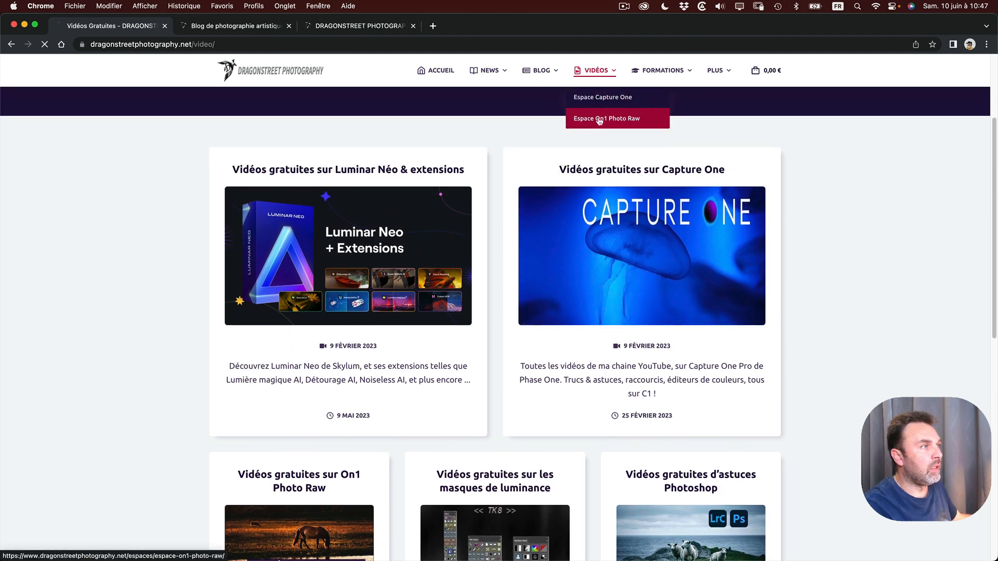
pyautogui.click(598, 119)
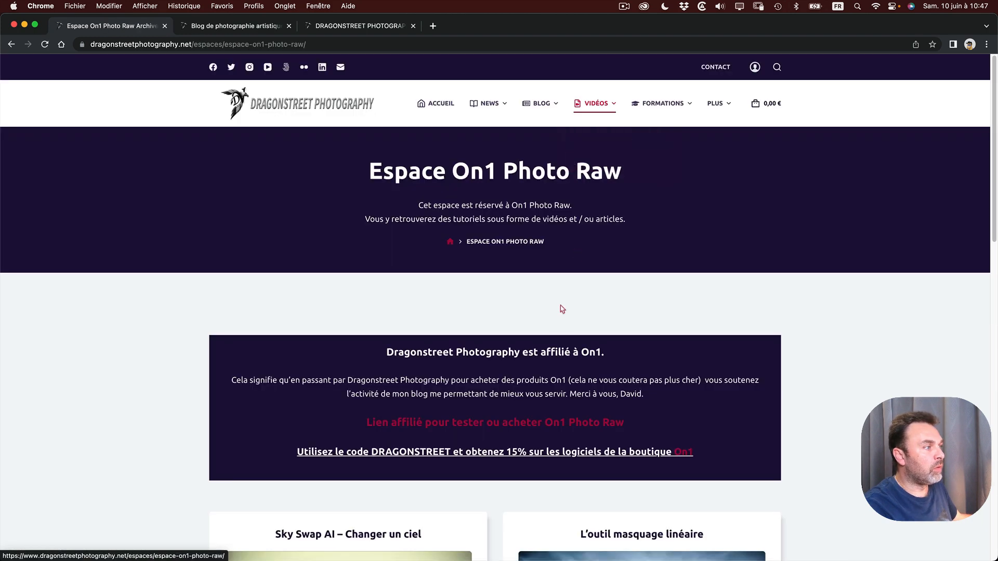
pyautogui.scroll(-6, 552, 325)
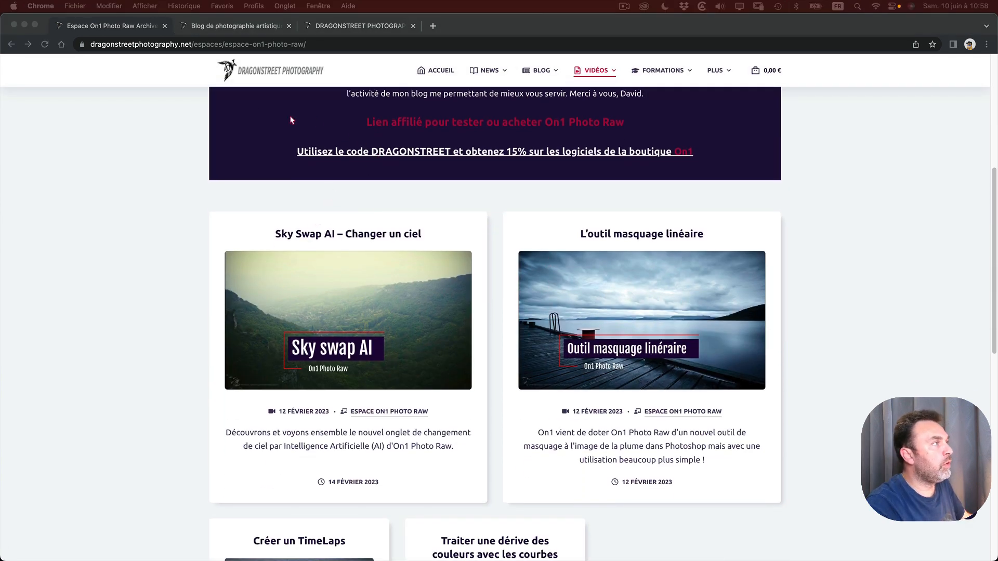
# Step: Browse the latest articles and training courses on the Dragonstreet Photography blog, and bring up the print sales gallery site
pyautogui.click(225, 28)
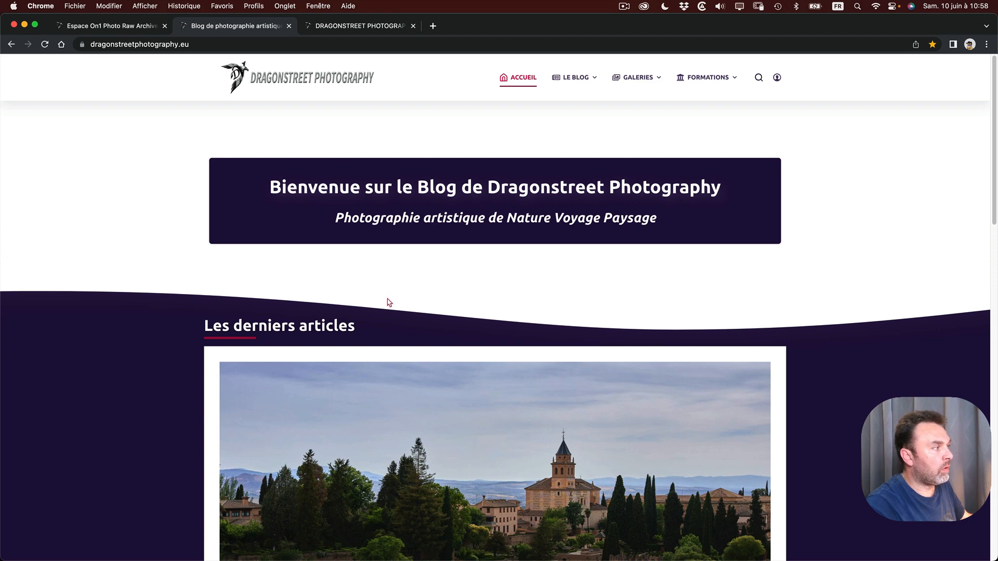
pyautogui.scroll(-5, 388, 302)
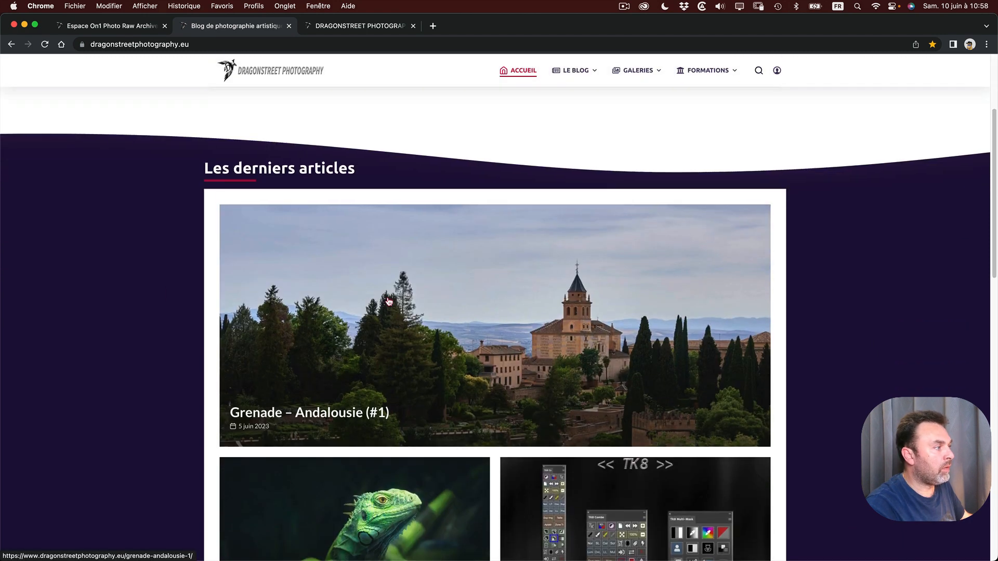
pyautogui.scroll(-4, 389, 302)
pyautogui.scroll(-3, 388, 304)
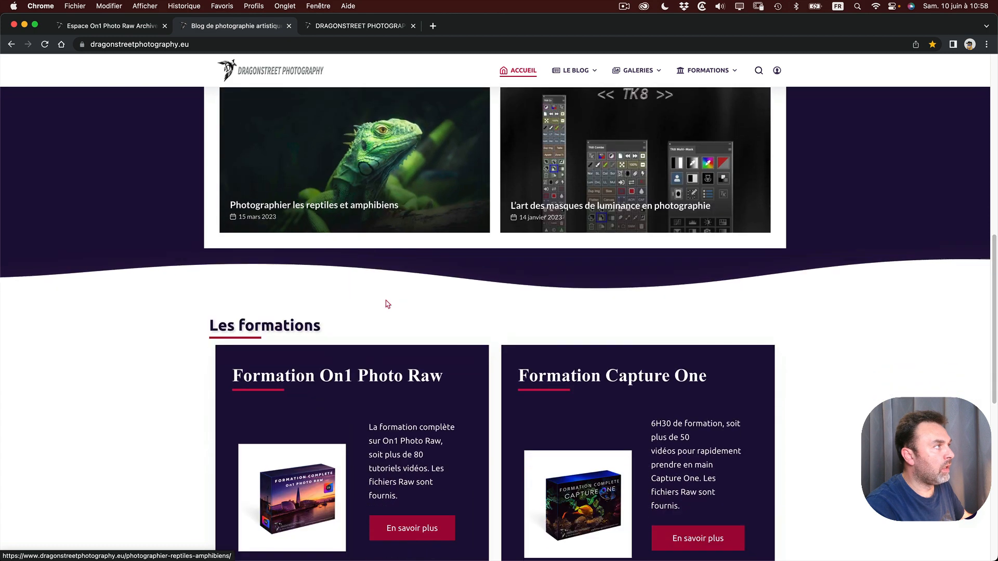
pyautogui.click(338, 27)
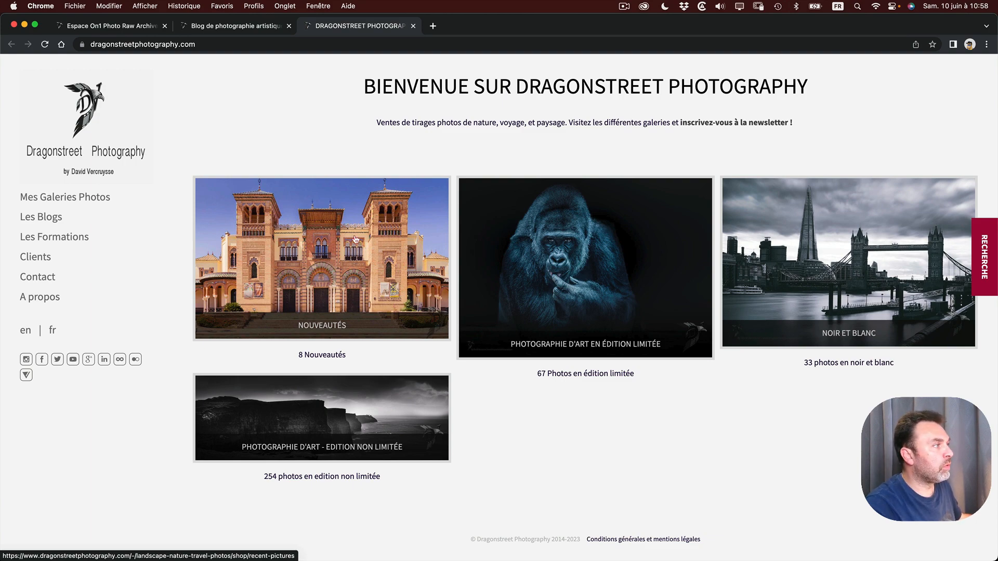
# Step: Switch to ON1 Photo RAW 2023 and open Granada-23-285.CR3 for editing
pyautogui.hotkey('ctrl', 'Right')
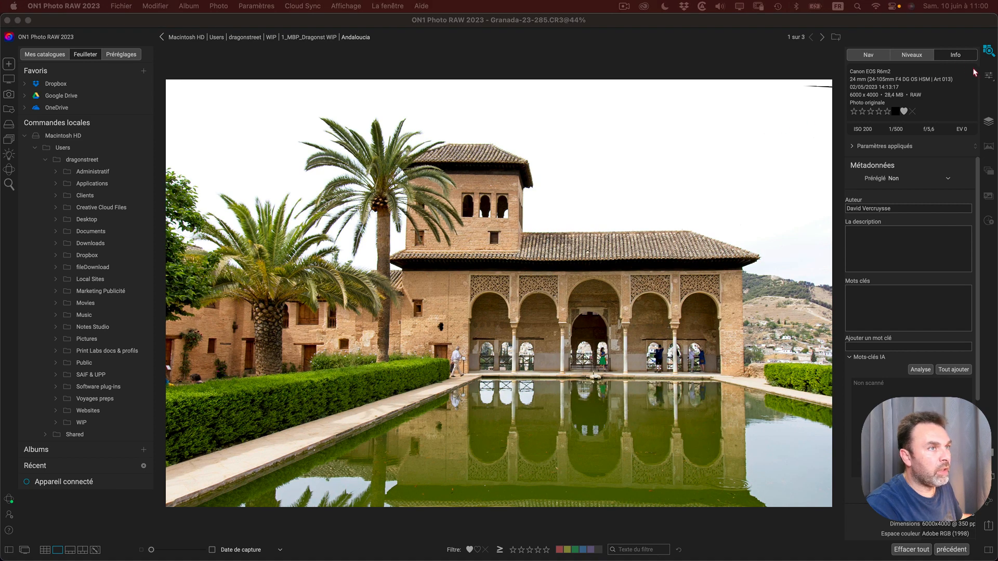
pyautogui.click(990, 77)
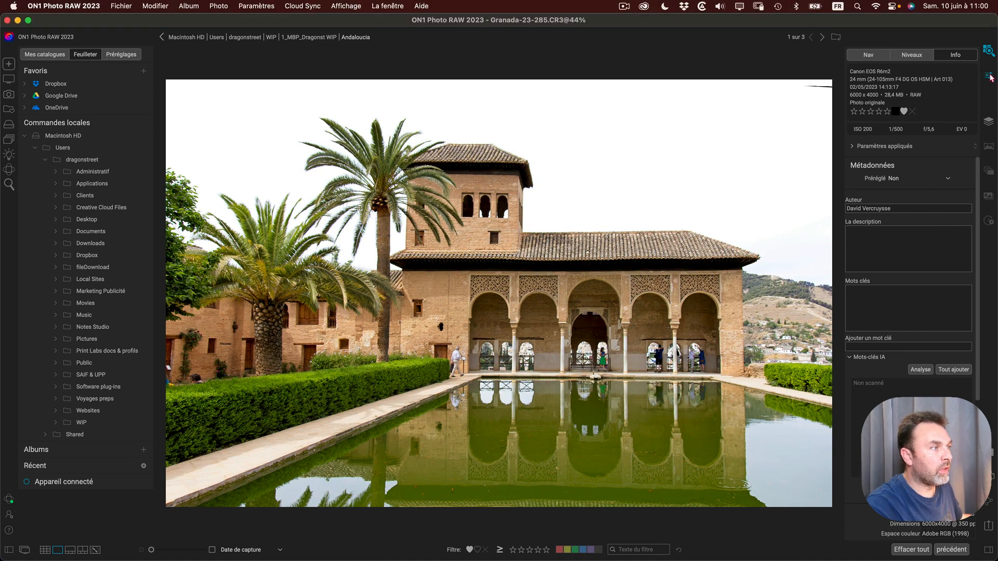
pyautogui.click(990, 77)
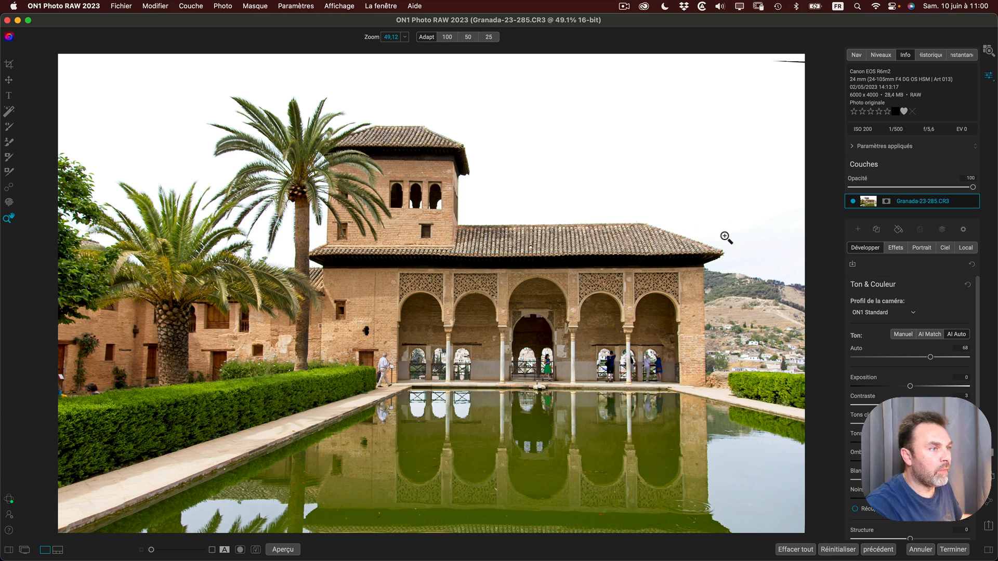
# Step: Add a Courbes filter to the photo's effects and display the levels histogram
pyautogui.click(896, 248)
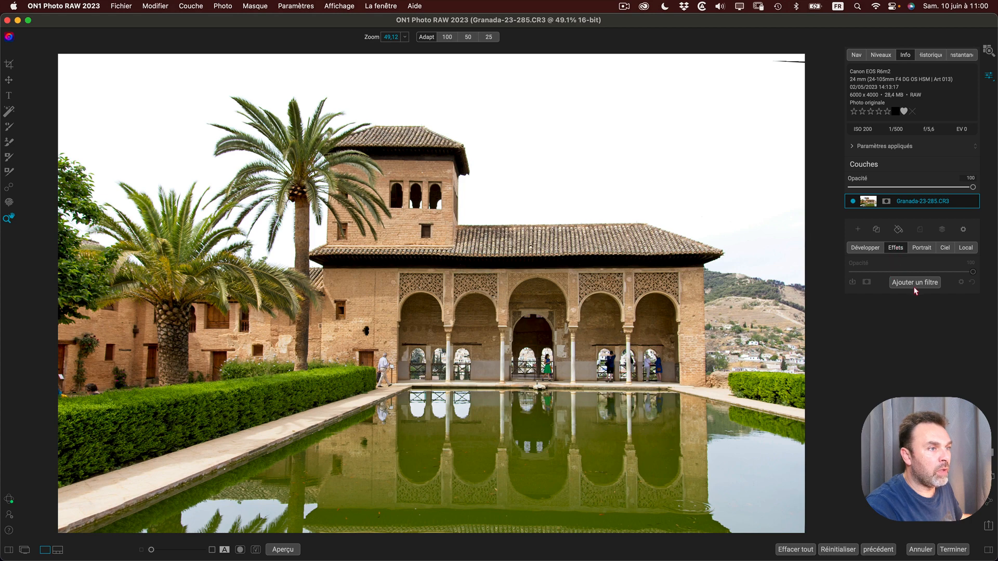
pyautogui.click(914, 286)
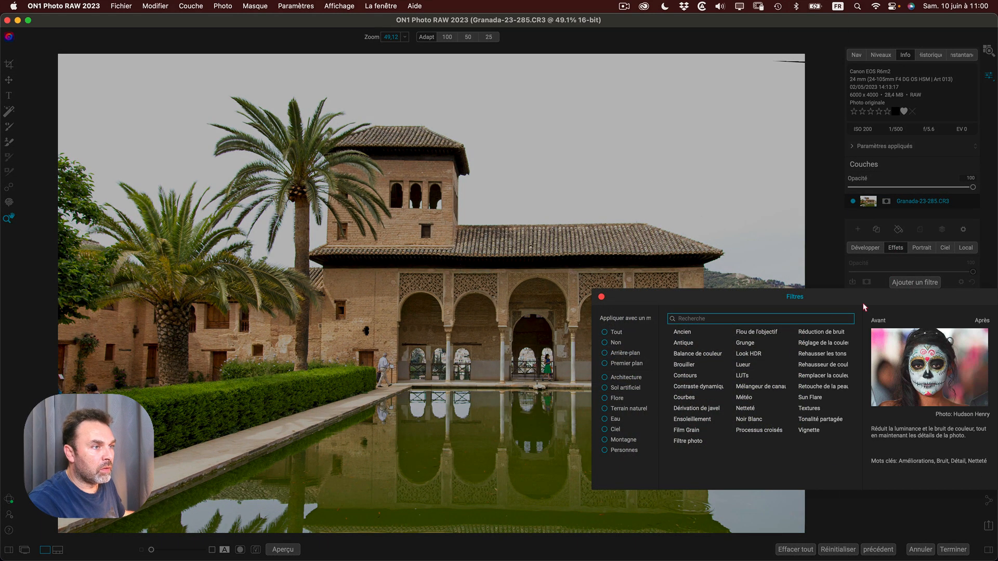
pyautogui.click(684, 398)
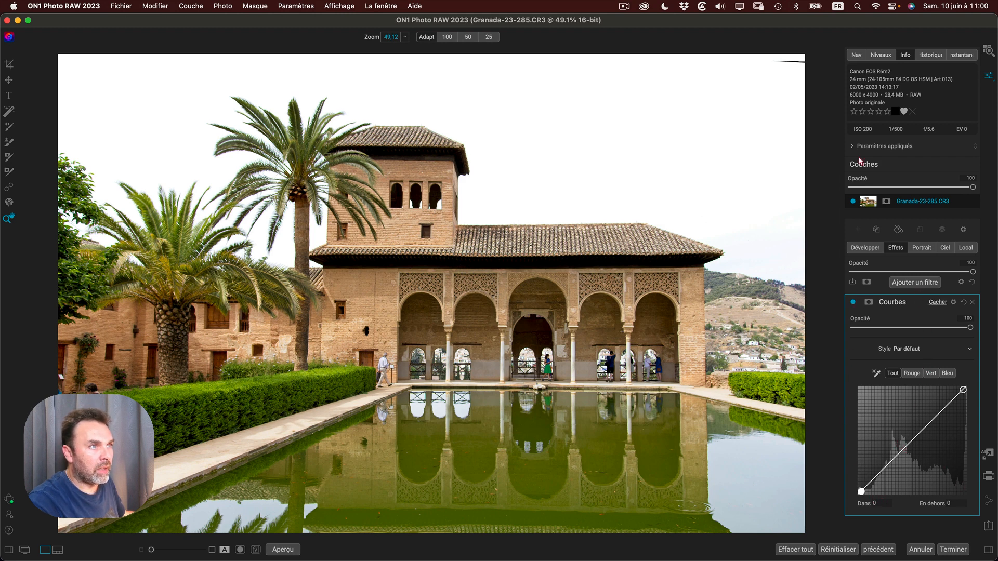
pyautogui.click(883, 55)
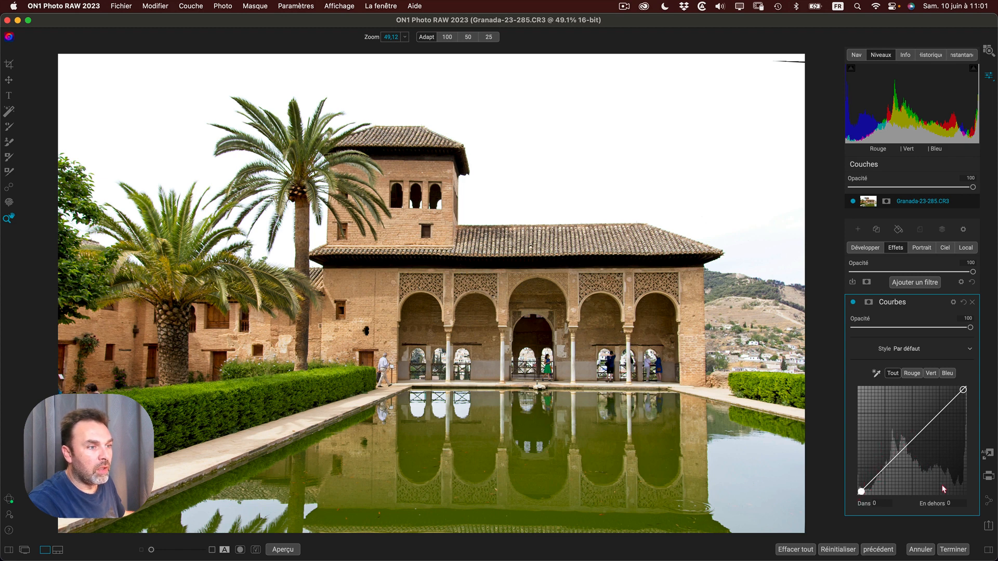
# Step: Examine the Rouge, Vert and Bleu curves of the Courbes filter, trying a midpoint on the red curve, and return to Tout
pyautogui.click(914, 376)
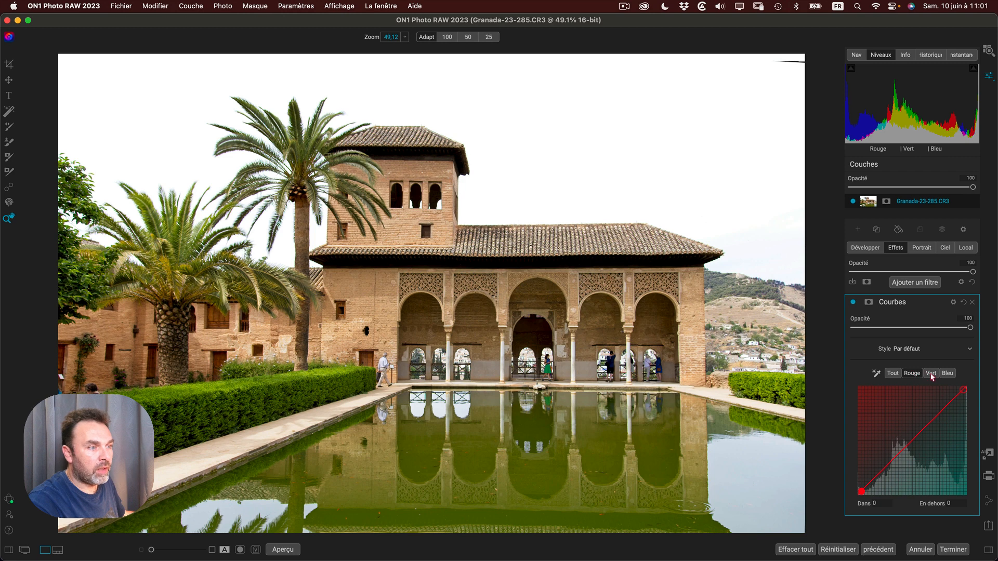
pyautogui.click(931, 375)
pyautogui.click(947, 374)
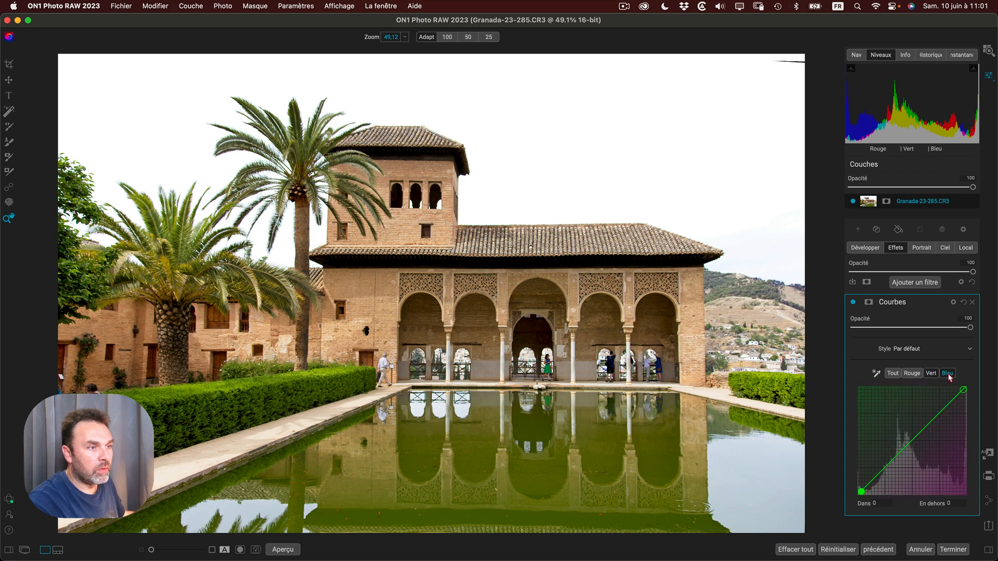
pyautogui.click(912, 374)
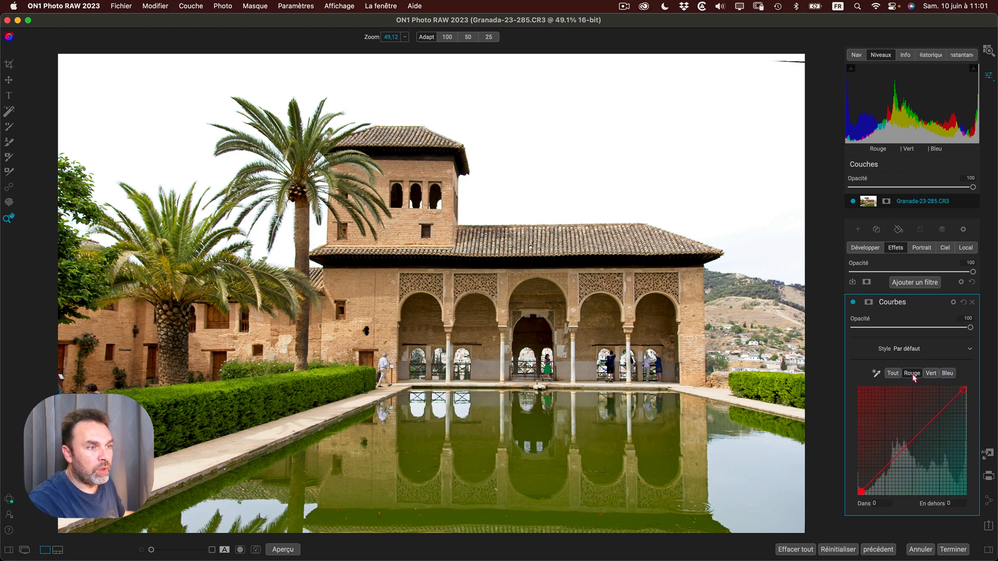
pyautogui.click(911, 440)
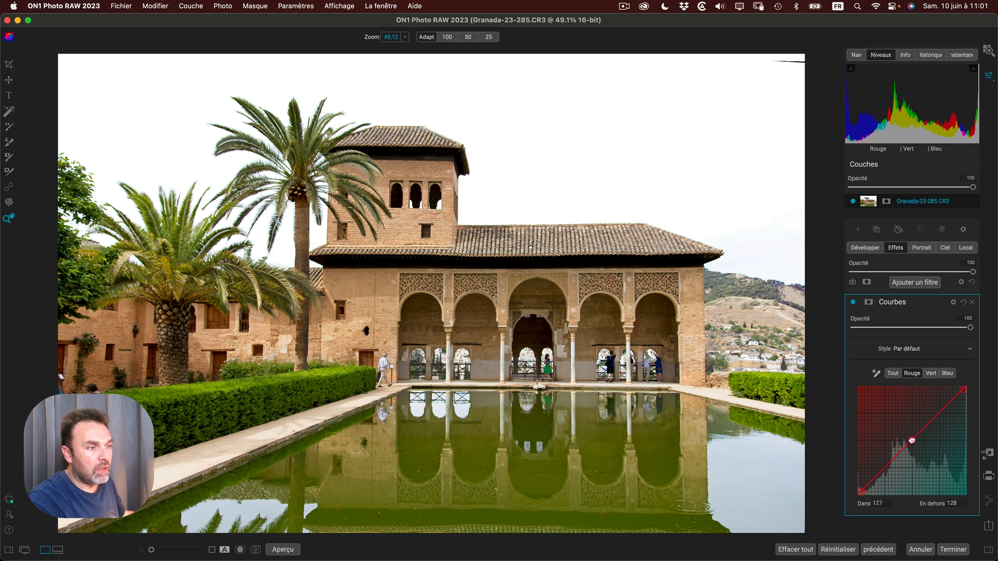
pyautogui.click(930, 374)
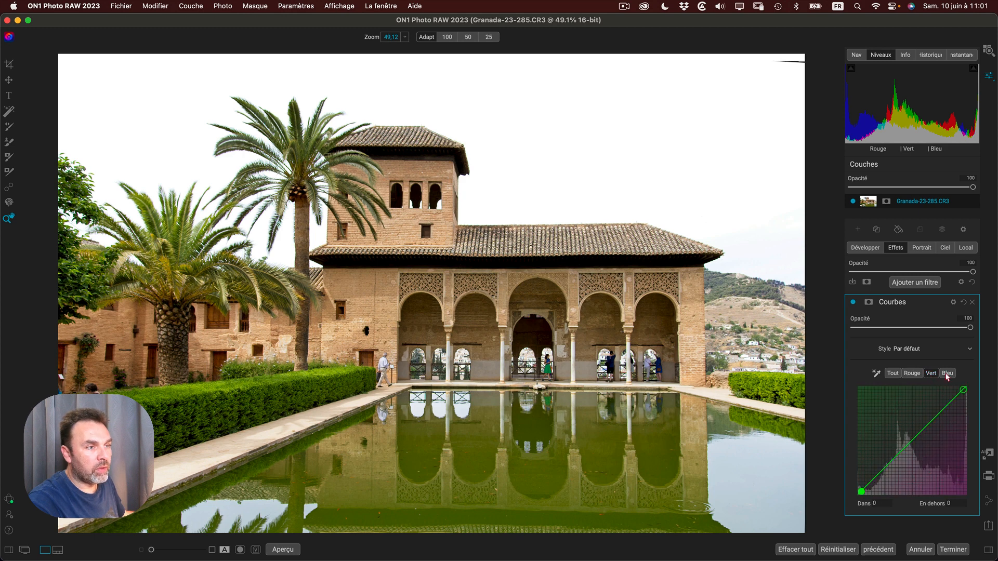
pyautogui.click(946, 375)
pyautogui.click(893, 374)
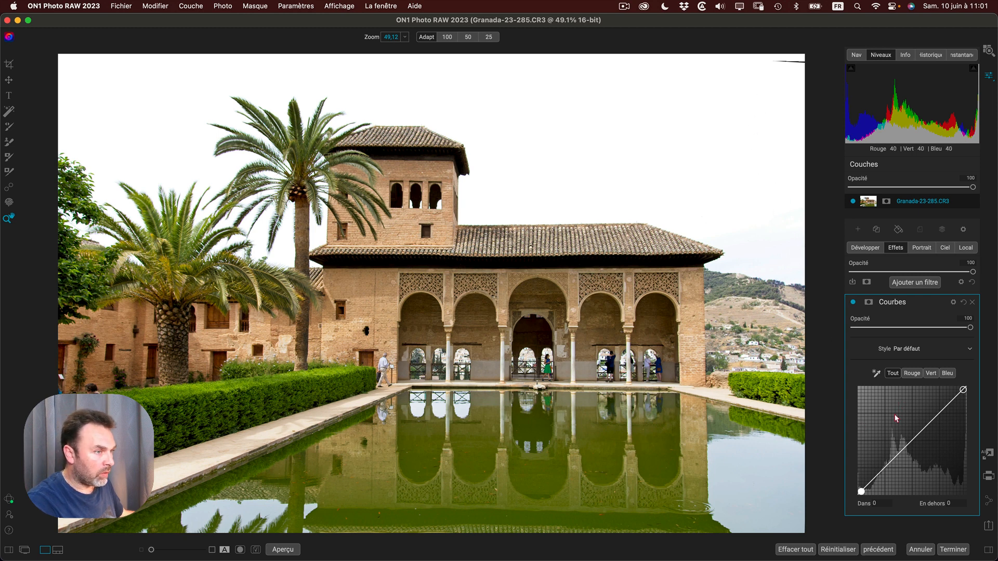
# Step: Add a highlight point on the Tout curve at input 193, output 194, and delete that point
pyautogui.click(876, 374)
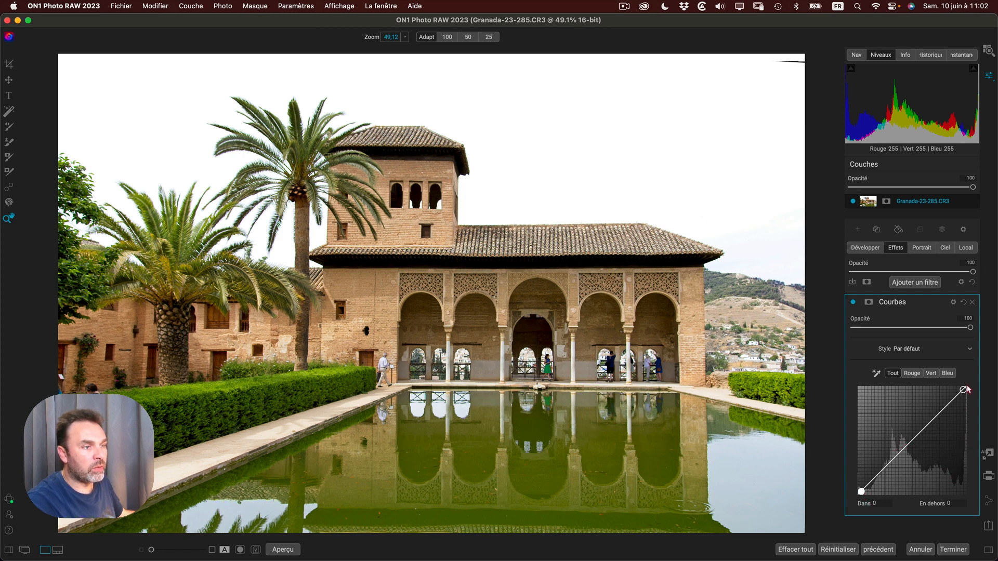
pyautogui.click(875, 373)
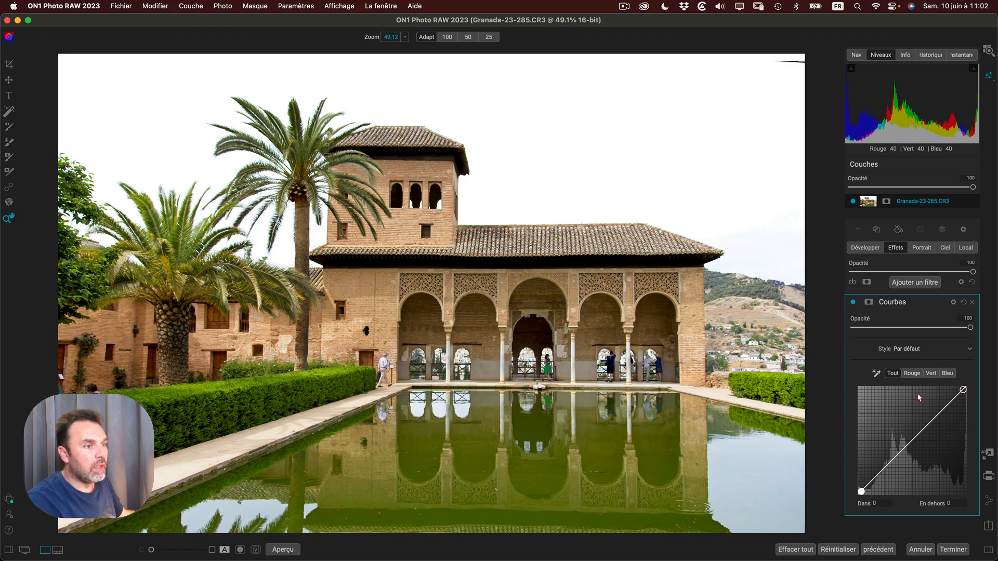
pyautogui.moveTo(963, 390)
pyautogui.mouseDown()
pyautogui.moveTo(964, 436)
pyautogui.moveTo(963, 390)
pyautogui.mouseUp()
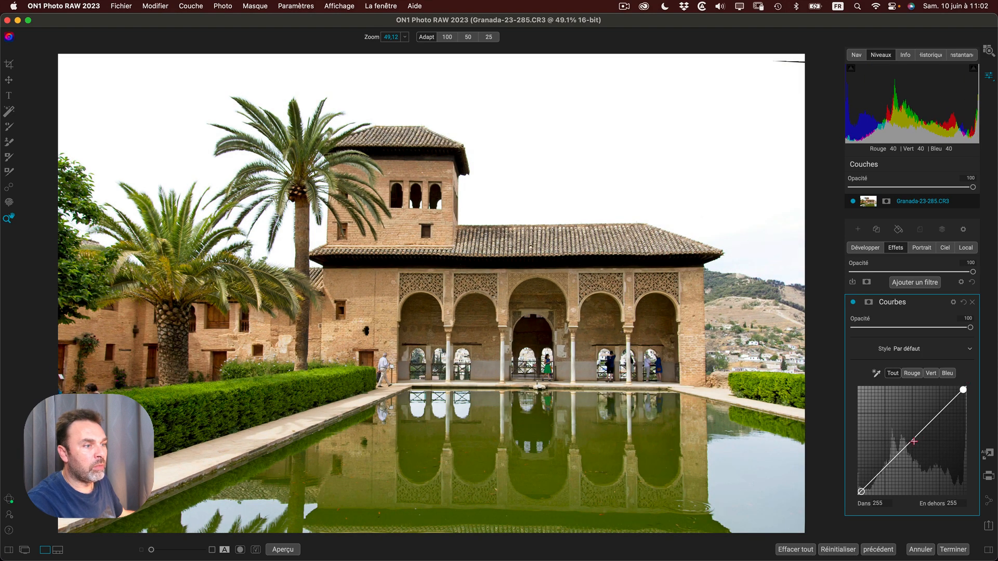
pyautogui.click(939, 413)
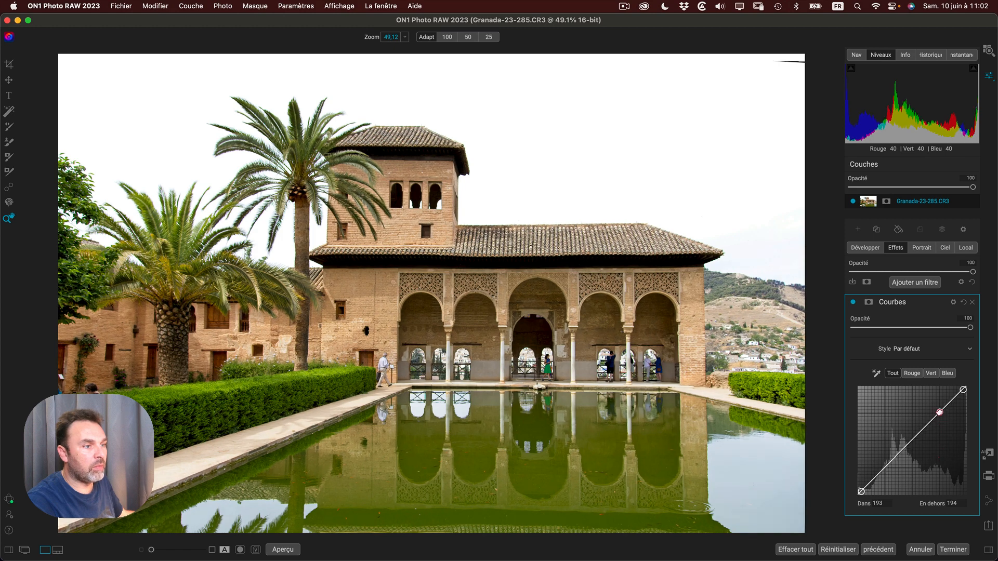
pyautogui.moveTo(963, 390)
pyautogui.mouseDown()
pyautogui.moveTo(965, 416)
pyautogui.moveTo(963, 390)
pyautogui.mouseUp()
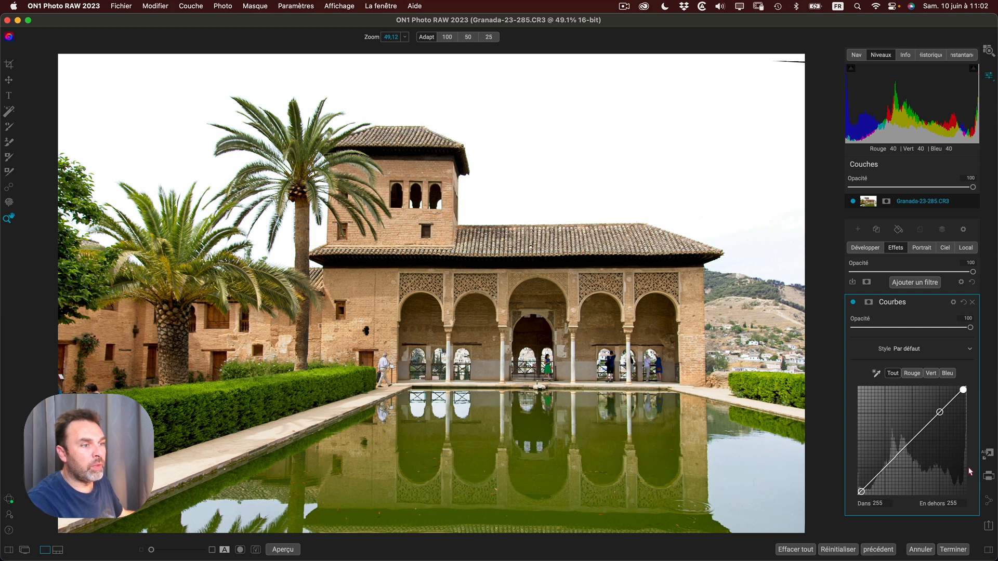
pyautogui.rightClick(940, 415)
pyautogui.click(940, 418)
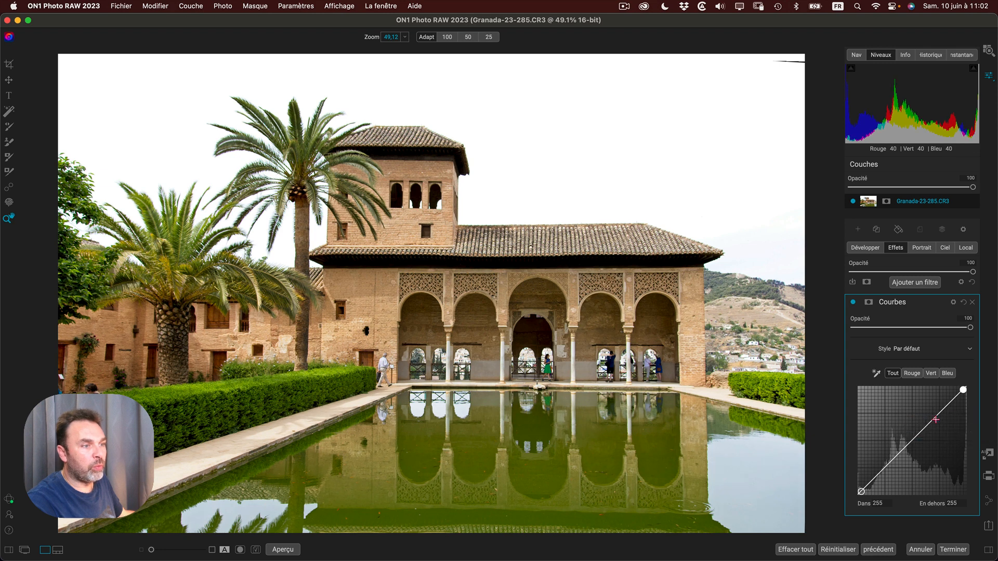
# Step: Sample the sunlit brick wall to place a point on the Tout curve, and lower it to input 151, output 133
pyautogui.click(876, 374)
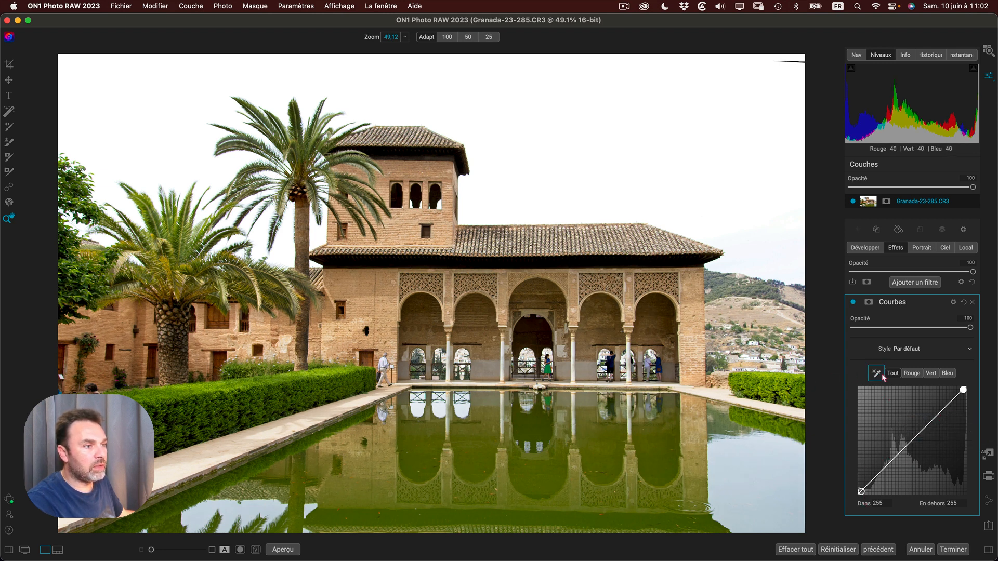
pyautogui.click(877, 374)
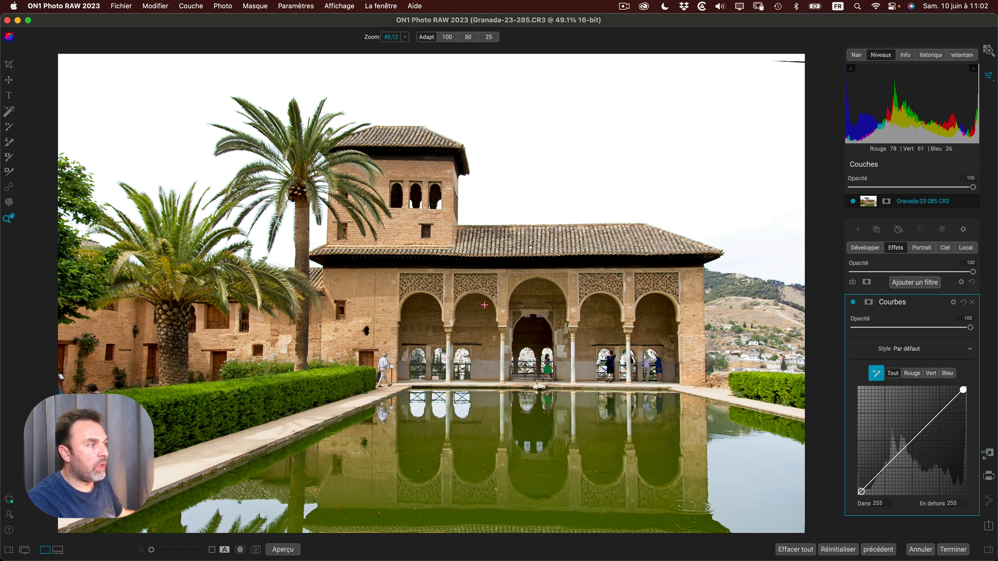
pyautogui.click(386, 286)
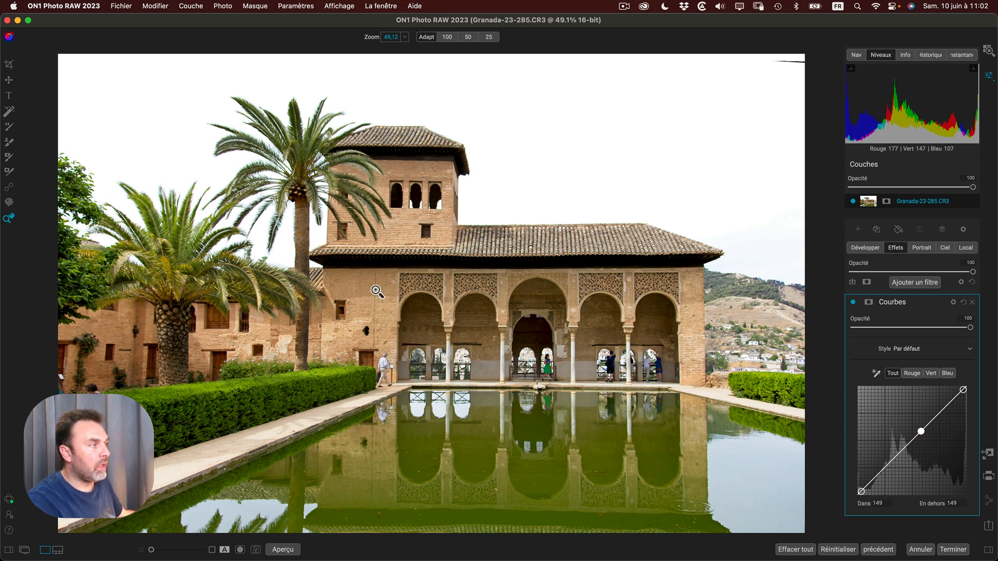
pyautogui.moveTo(922, 433); pyautogui.dragTo(922, 433)
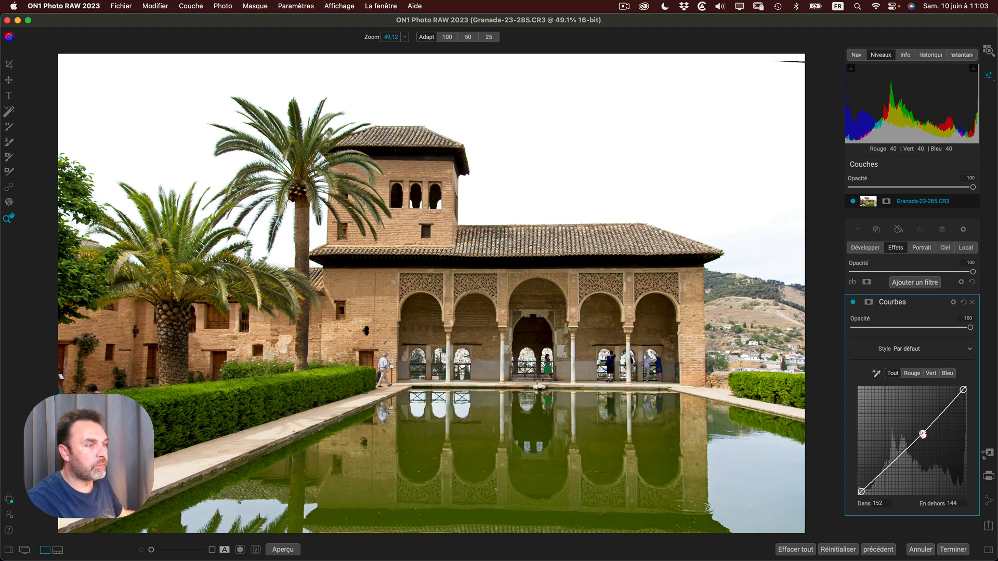
pyautogui.moveTo(922, 432); pyautogui.dragTo(921, 438)
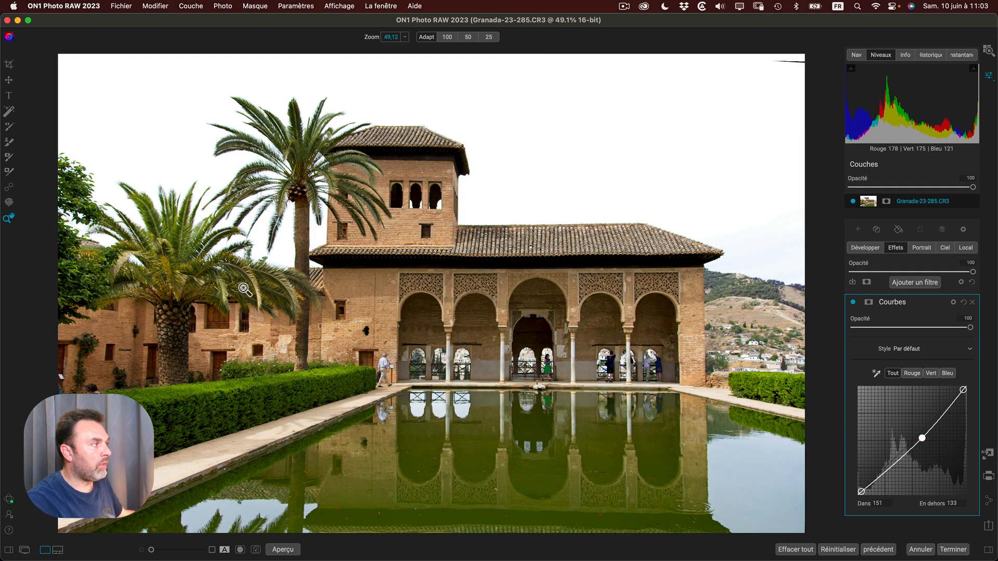
# Step: Sample the dark hedge to place a shadow point on the Tout curve, and lower it to input 39, output 26
pyautogui.click(876, 373)
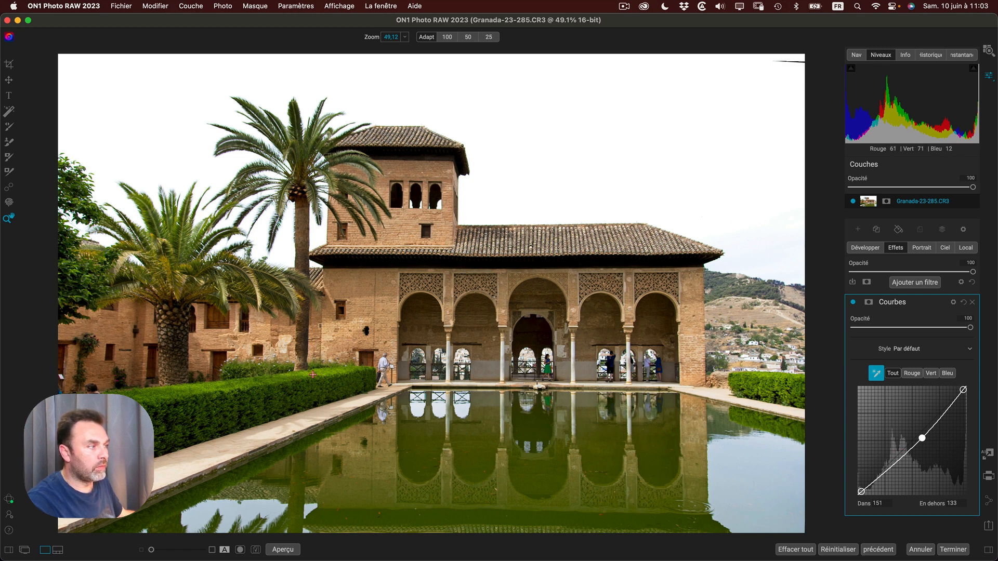
pyautogui.click(269, 396)
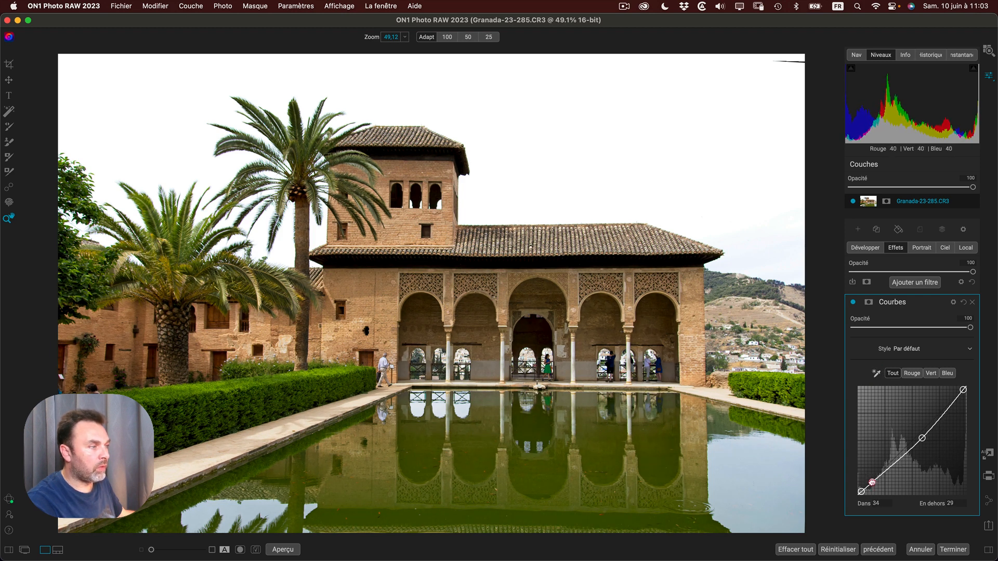
pyautogui.moveTo(871, 482); pyautogui.dragTo(874, 483)
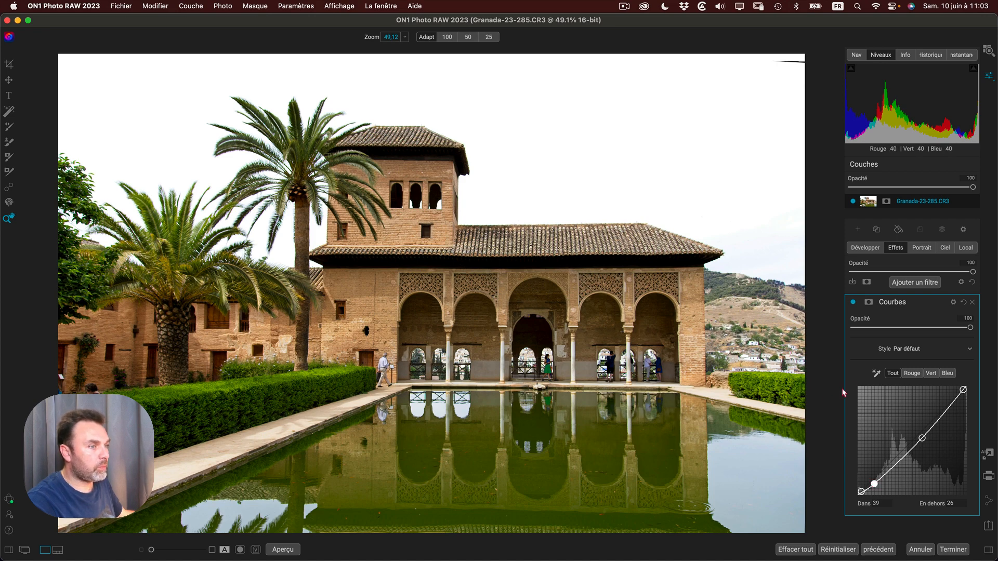
# Step: Compare the photo without and with the Courbes filter, and examine its Rouge, Vert and Bleu curves
pyautogui.click(853, 302)
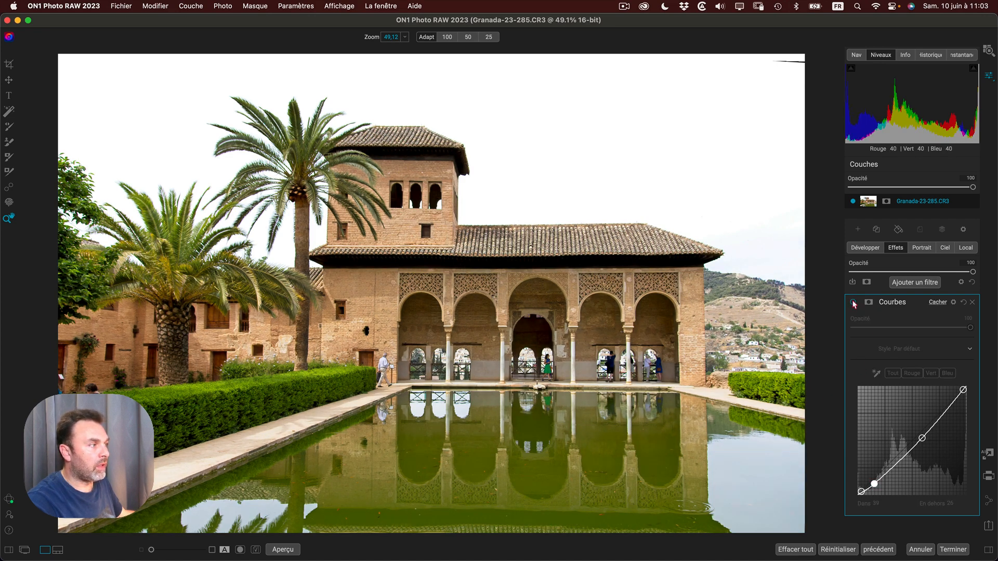
pyautogui.click(853, 303)
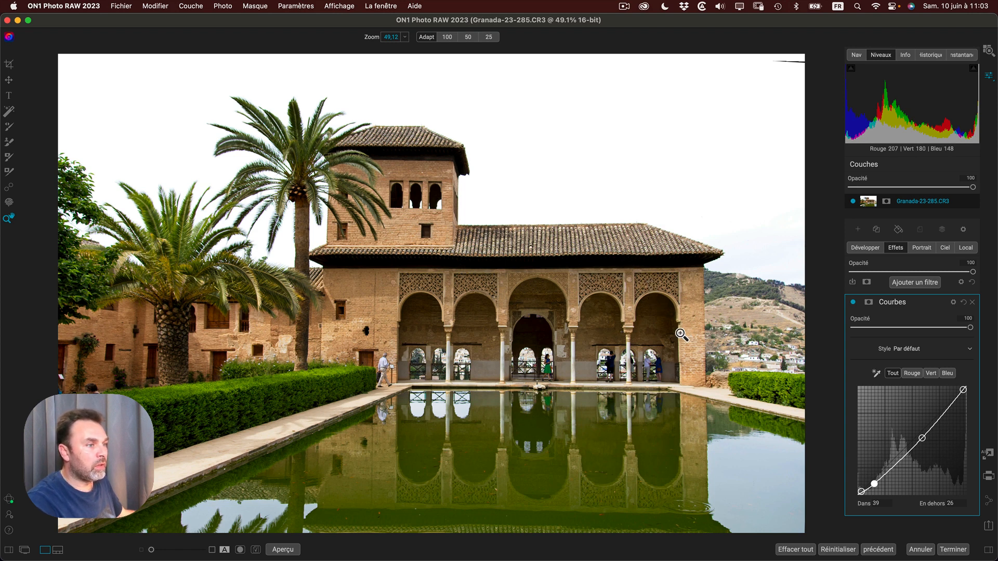
pyautogui.click(915, 375)
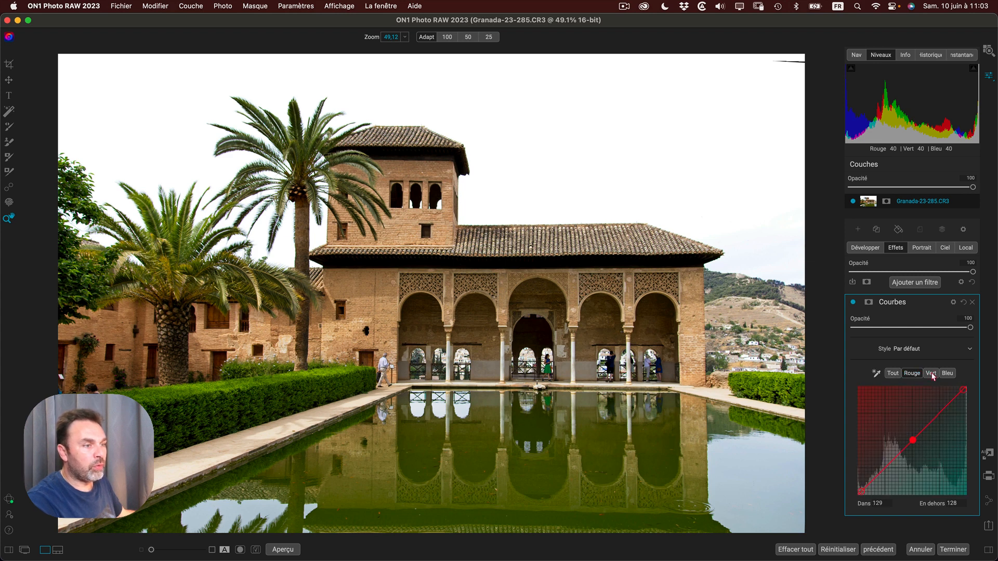
pyautogui.click(931, 374)
pyautogui.click(946, 373)
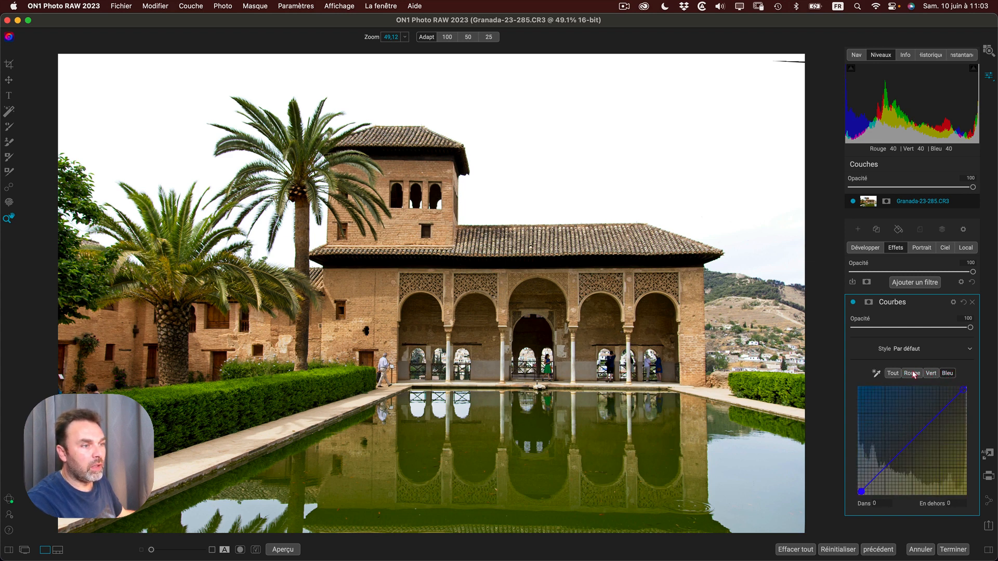
# Step: Delete the midpoint from the Rouge curve and return to the Tout curve
pyautogui.click(912, 373)
pyautogui.rightClick(913, 441)
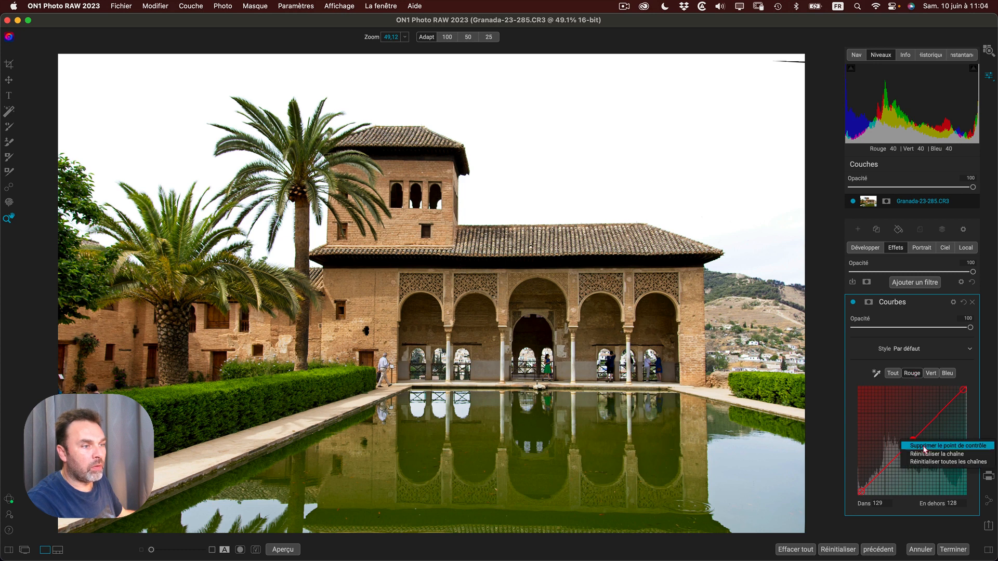
pyautogui.click(925, 446)
pyautogui.click(893, 373)
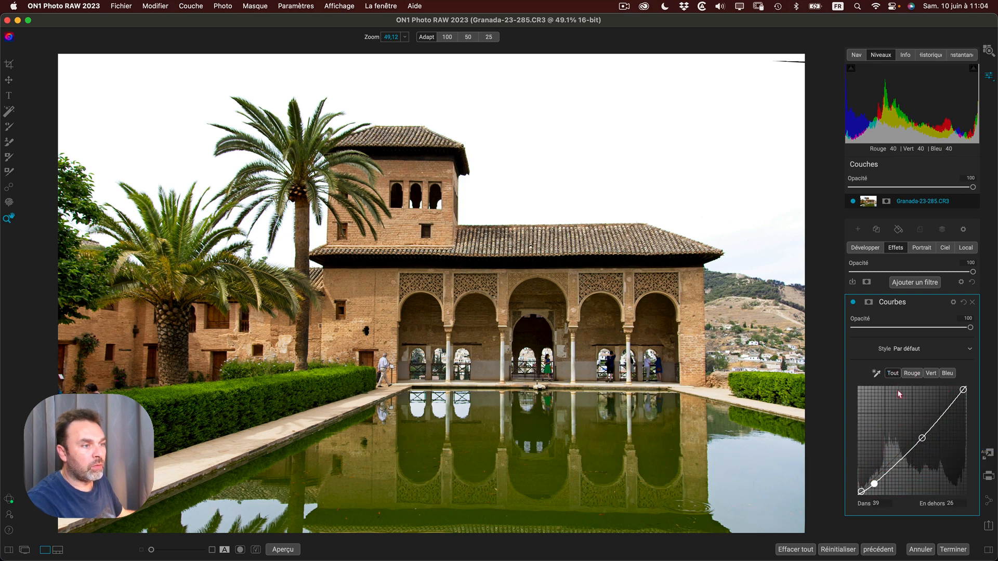
# Step: Examine the delete and reset options for the Tout curve's points, and review the Rouge, Vert and Bleu curves
pyautogui.rightClick(921, 442)
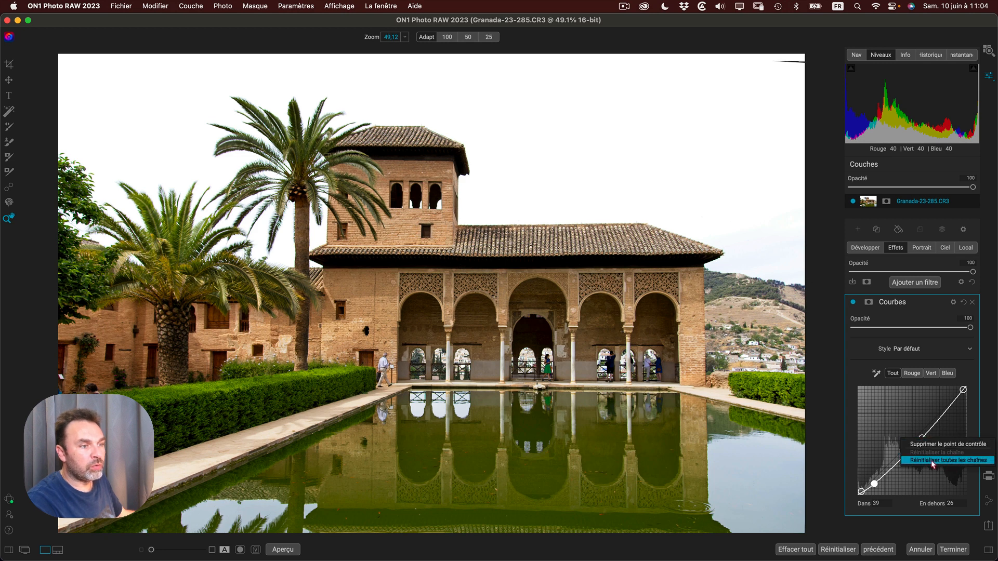
pyautogui.click(914, 383)
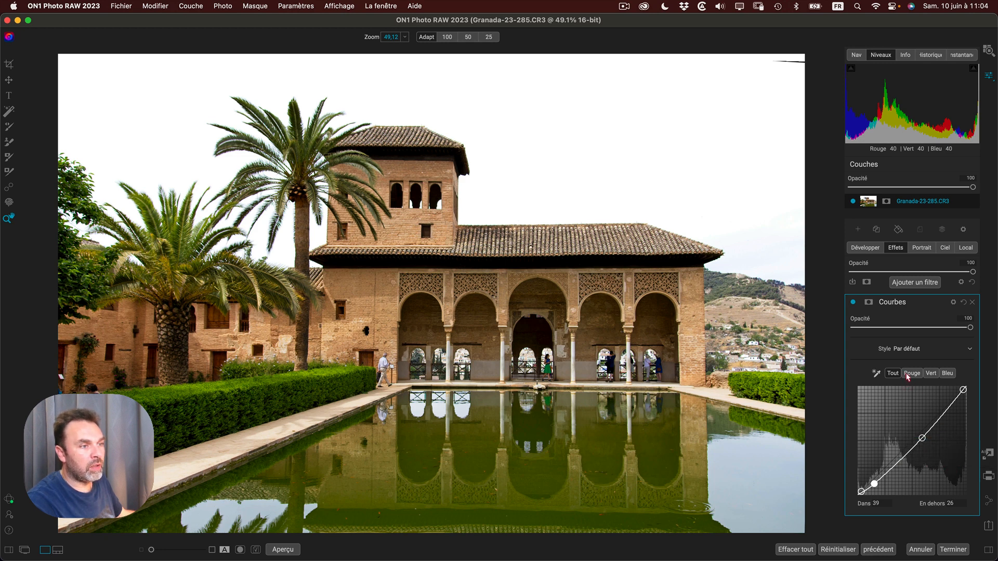
pyautogui.click(911, 374)
pyautogui.click(930, 373)
pyautogui.click(947, 374)
pyautogui.click(894, 373)
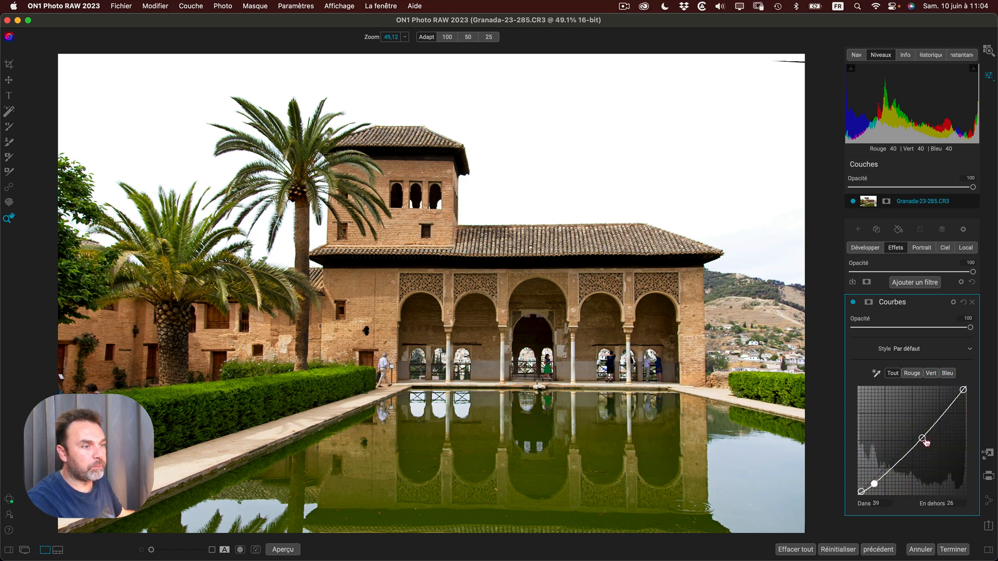
# Step: Raise a midpoint on the Rouge curve to input 127, output 135, and lower a shadow point to input 76, output 66
pyautogui.click(916, 374)
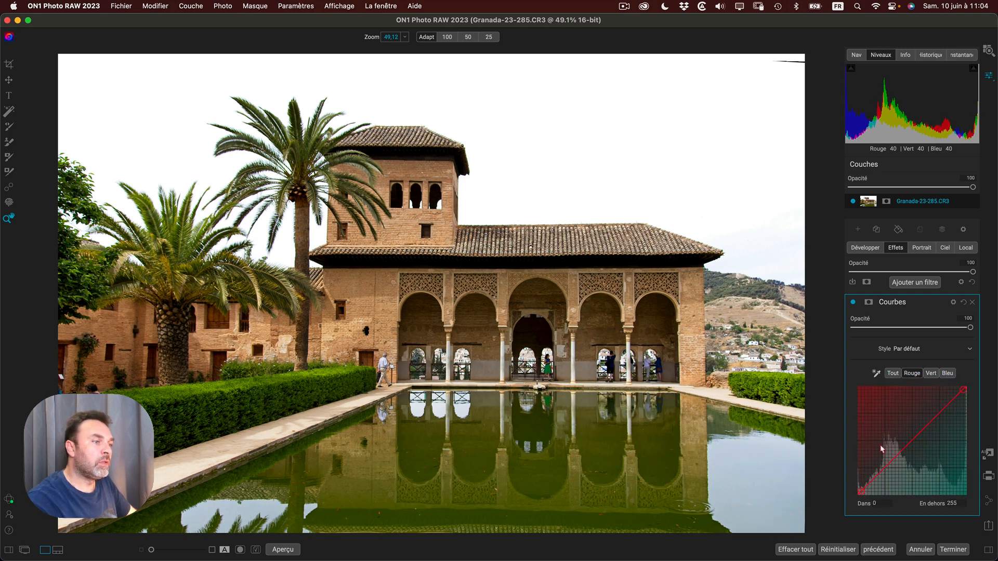
pyautogui.click(912, 439)
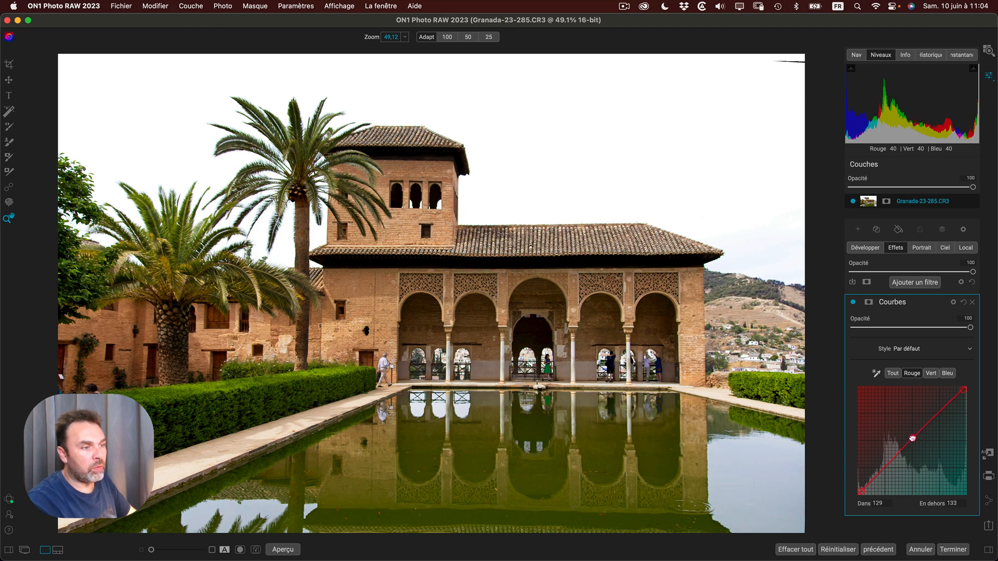
pyautogui.moveTo(913, 439); pyautogui.dragTo(911, 437)
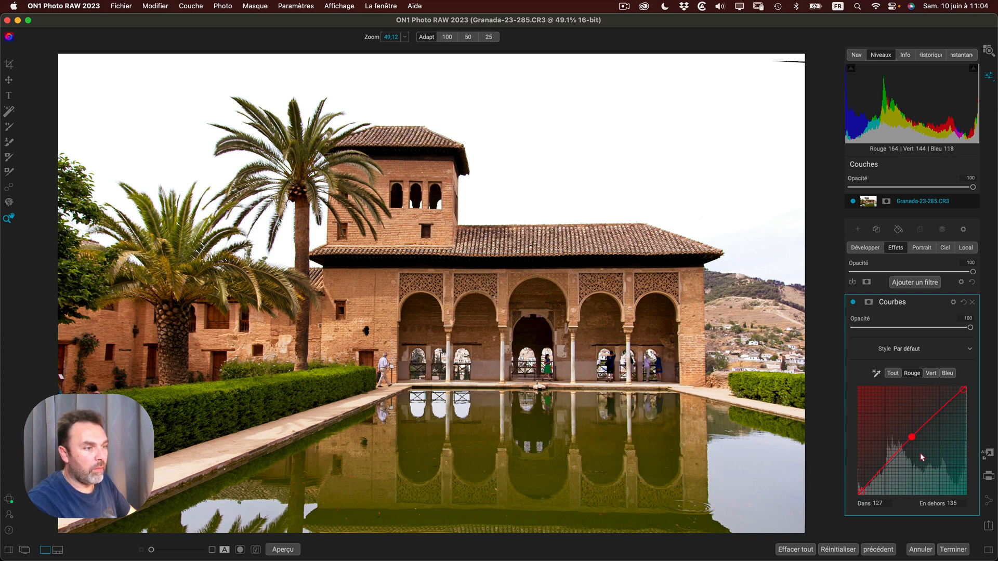
pyautogui.click(883, 469)
pyautogui.moveTo(883, 470); pyautogui.dragTo(895, 477)
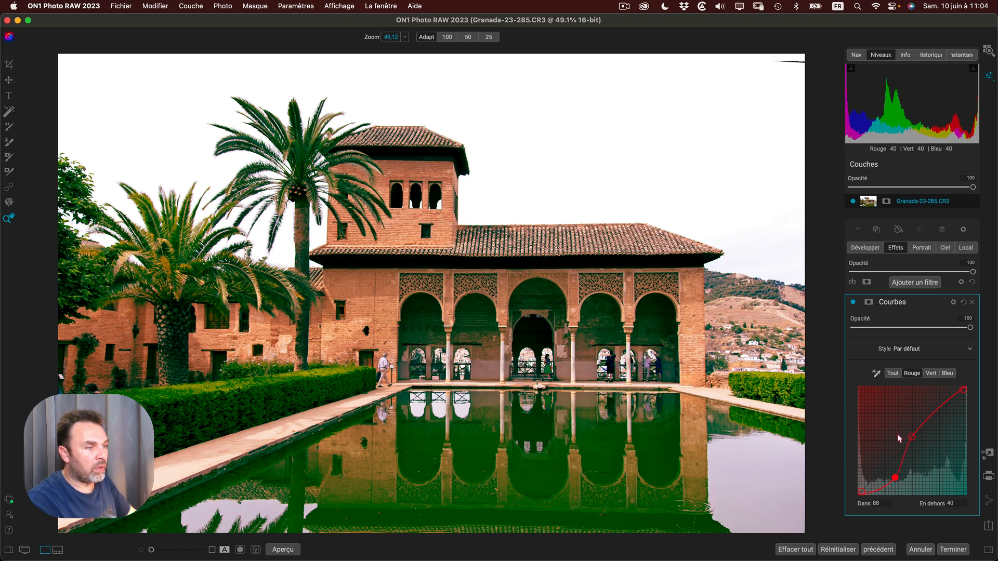
pyautogui.moveTo(899, 478); pyautogui.dragTo(890, 466)
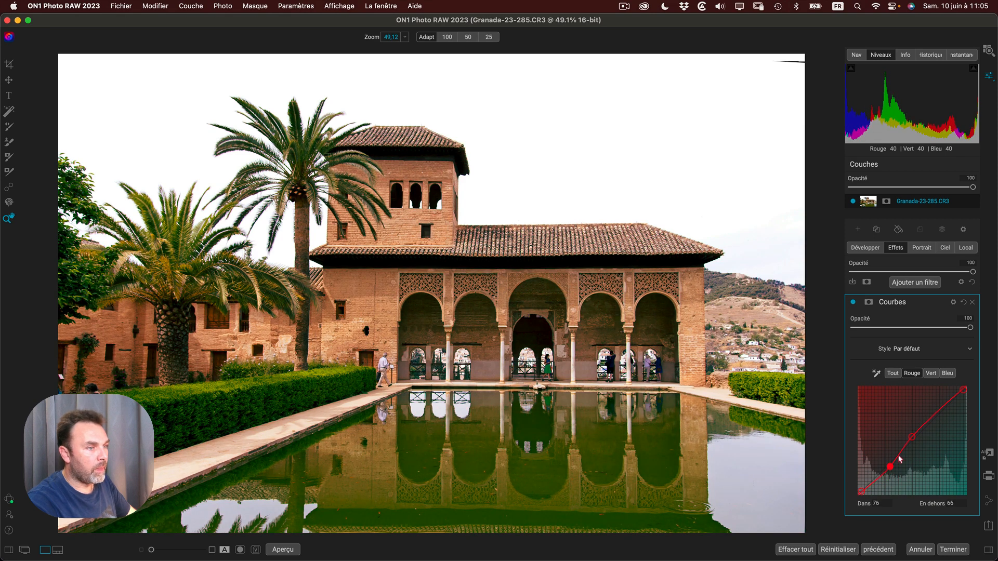
# Step: Try a highlight point on the Rouge curve at input 208, output 182, and reset the Rouge channel
pyautogui.click(938, 410)
pyautogui.moveTo(940, 412); pyautogui.dragTo(948, 418)
pyautogui.rightClick(947, 418)
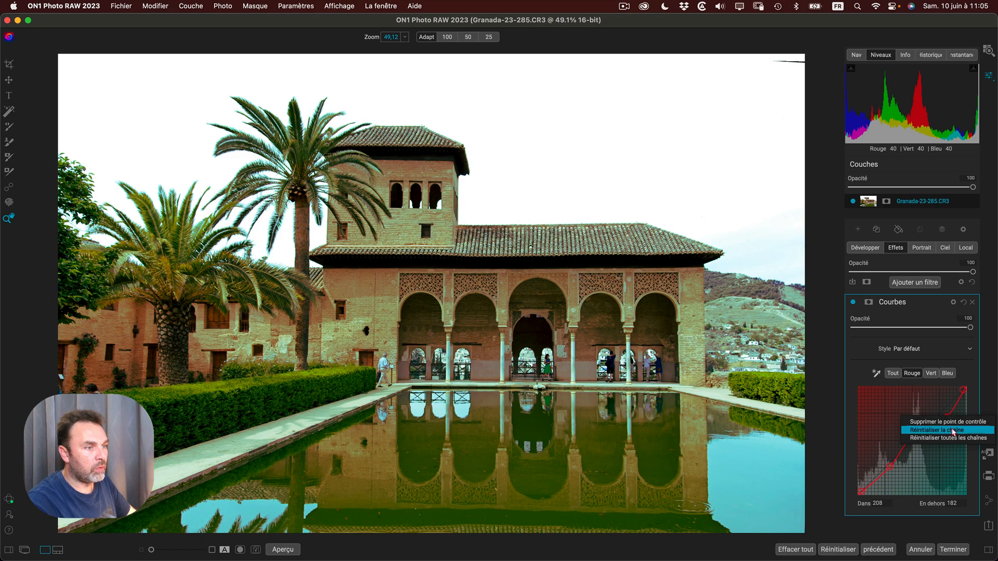
pyautogui.click(948, 431)
# Step: Shape the Rouge curve with a midpoint at input 128, output 130, and a shadow point at input 66, output 63
pyautogui.click(912, 440)
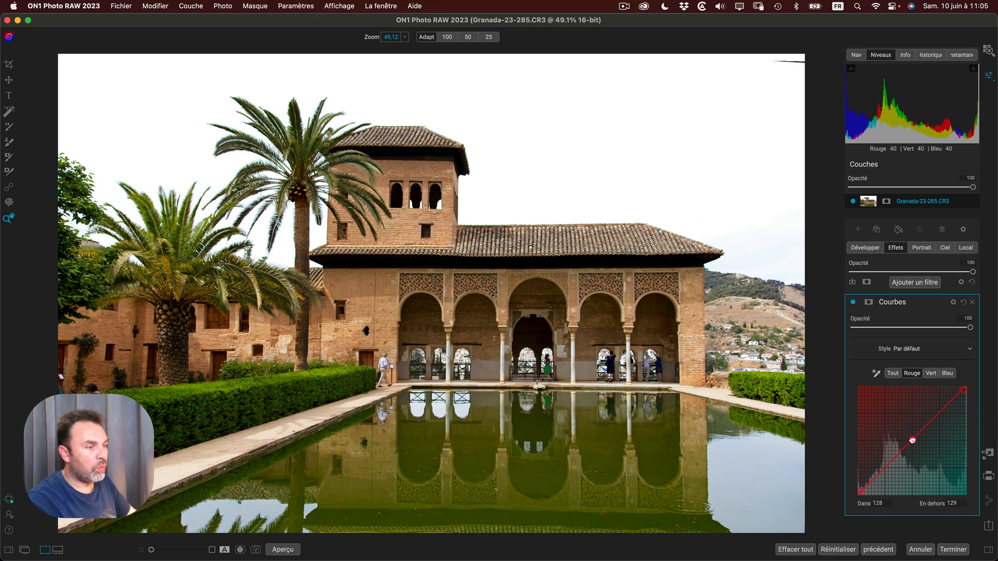
pyautogui.moveTo(912, 440)
pyautogui.mouseDown()
pyautogui.moveTo(912, 468)
pyautogui.moveTo(912, 439)
pyautogui.mouseUp()
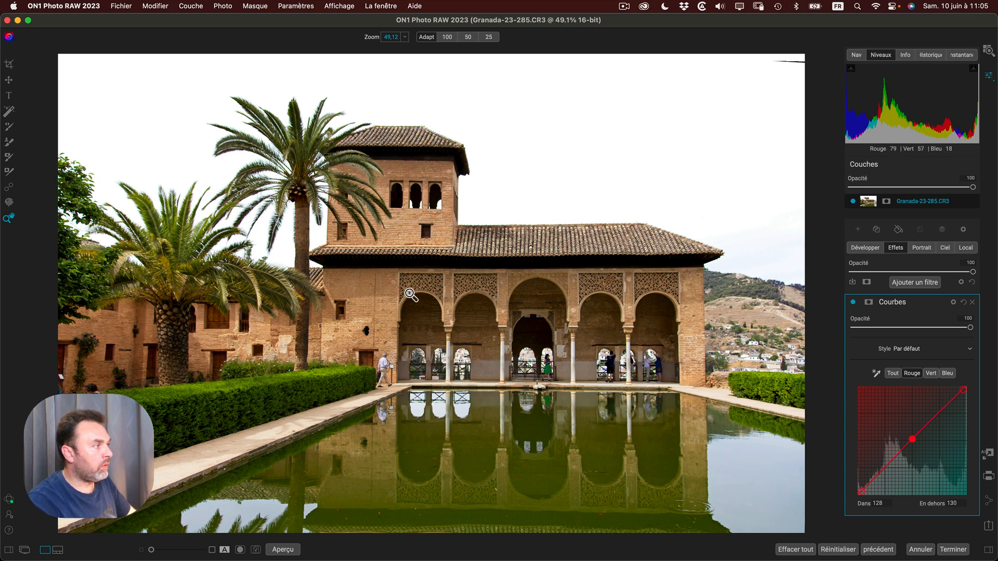
pyautogui.click(884, 467)
pyautogui.moveTo(885, 468); pyautogui.dragTo(886, 470)
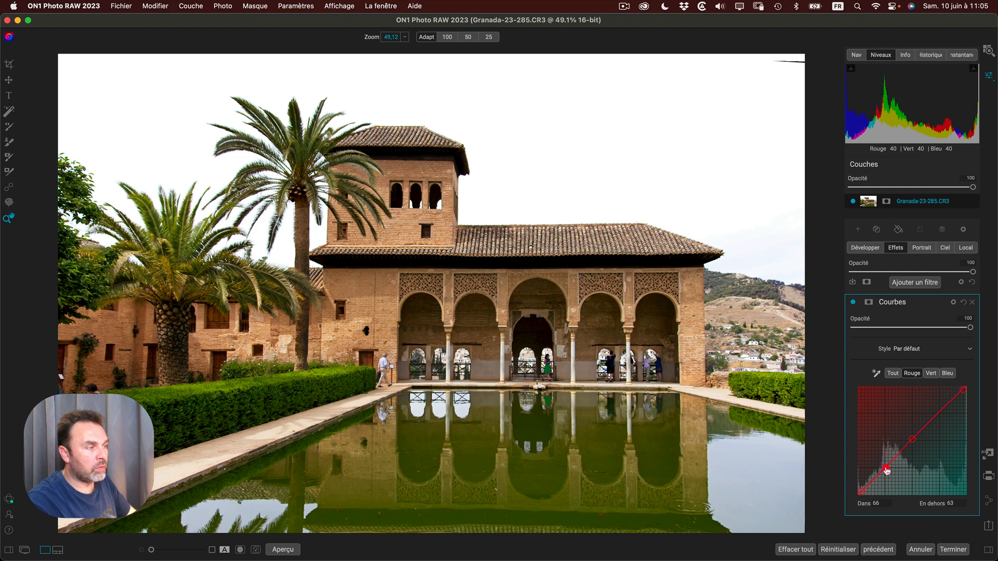
# Step: Add a highlight point on the Rouge curve at input 193, output 196, and compare the photo without and with the filter
pyautogui.click(940, 412)
pyautogui.click(853, 303)
pyautogui.click(853, 303)
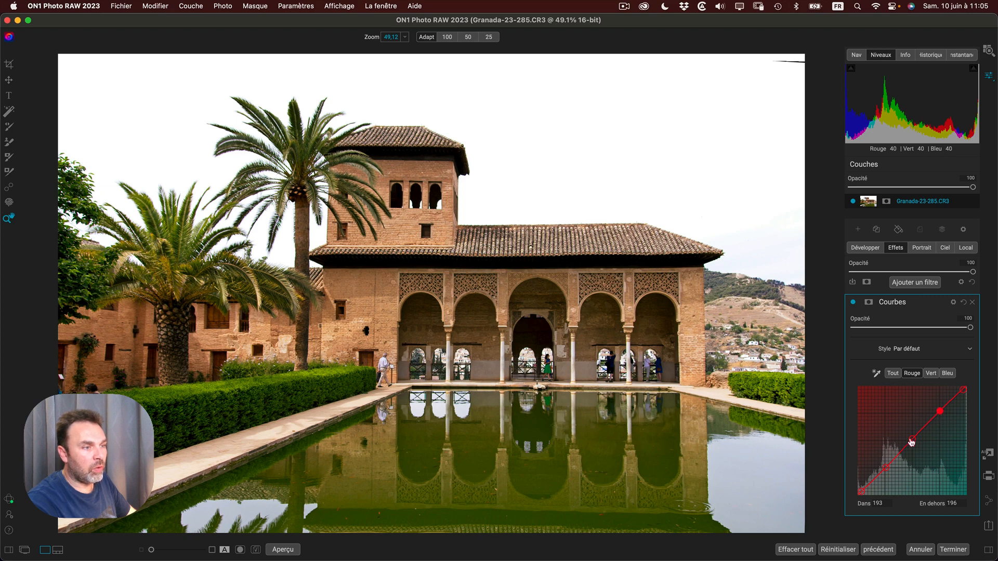
# Step: Activate the Courbes filter's mask, and lower the Vert curve slightly around its midpoint
pyautogui.click(868, 302)
pyautogui.click(871, 304)
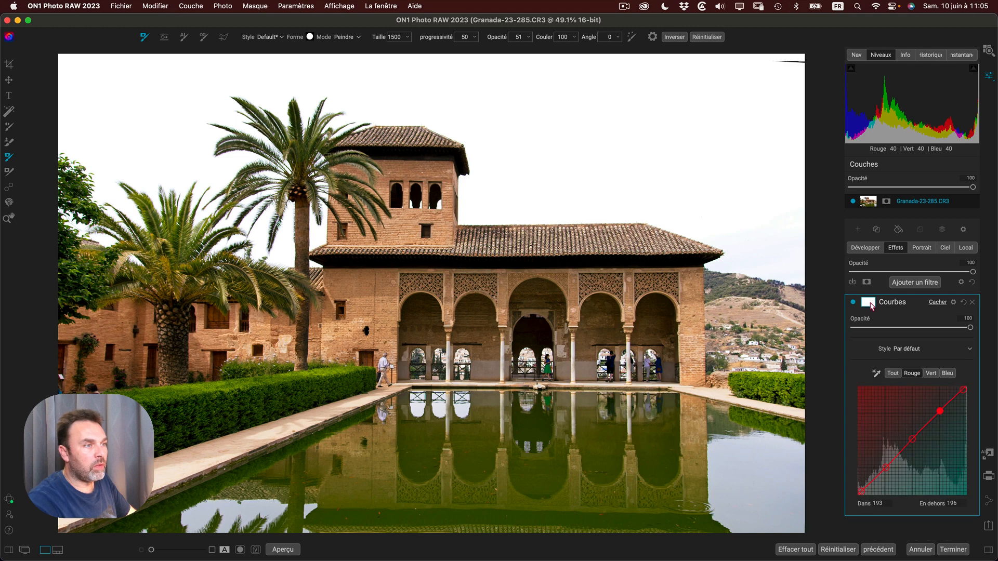
pyautogui.click(931, 373)
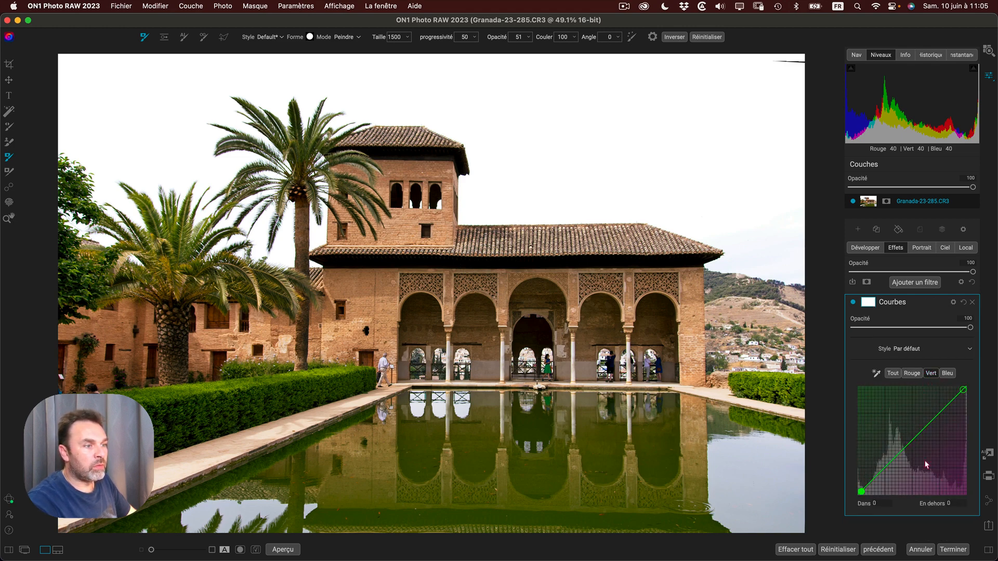
pyautogui.moveTo(913, 440)
pyautogui.mouseDown()
pyautogui.moveTo(917, 451)
pyautogui.moveTo(897, 423)
pyautogui.moveTo(910, 442)
pyautogui.mouseUp()
# Step: Add a midpoint on the Bleu curve and lower it to input 134, output 123
pyautogui.click(947, 373)
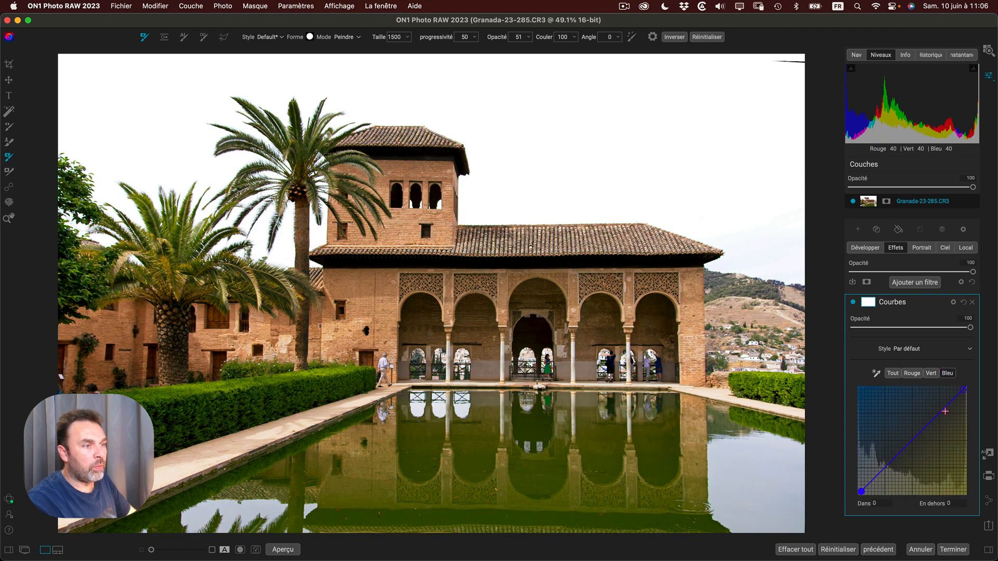
pyautogui.click(912, 440)
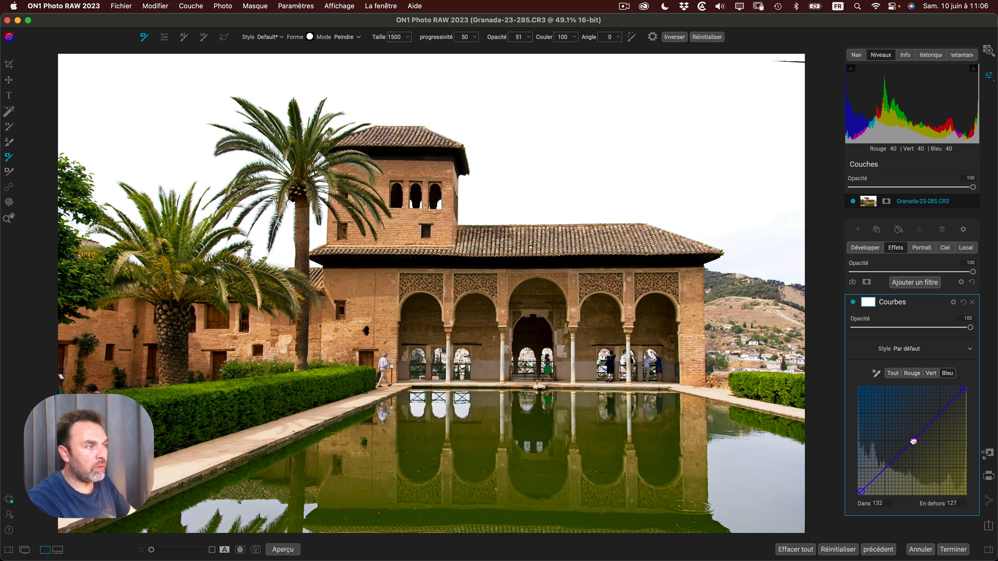
pyautogui.moveTo(913, 441); pyautogui.dragTo(914, 443)
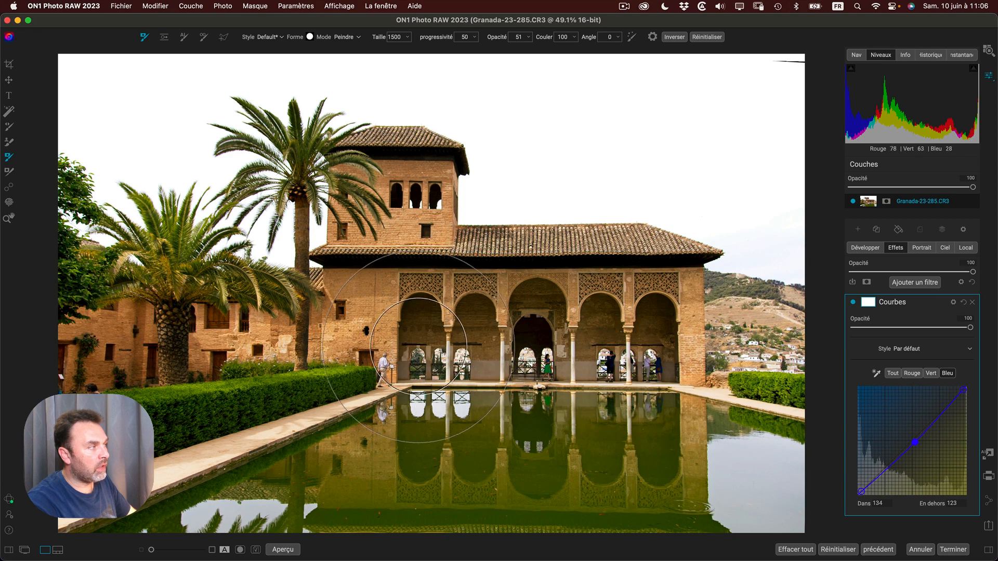
# Step: Switch from the masking brush to the view tool, and delete the Bleu curve's midpoint
pyautogui.click(8, 219)
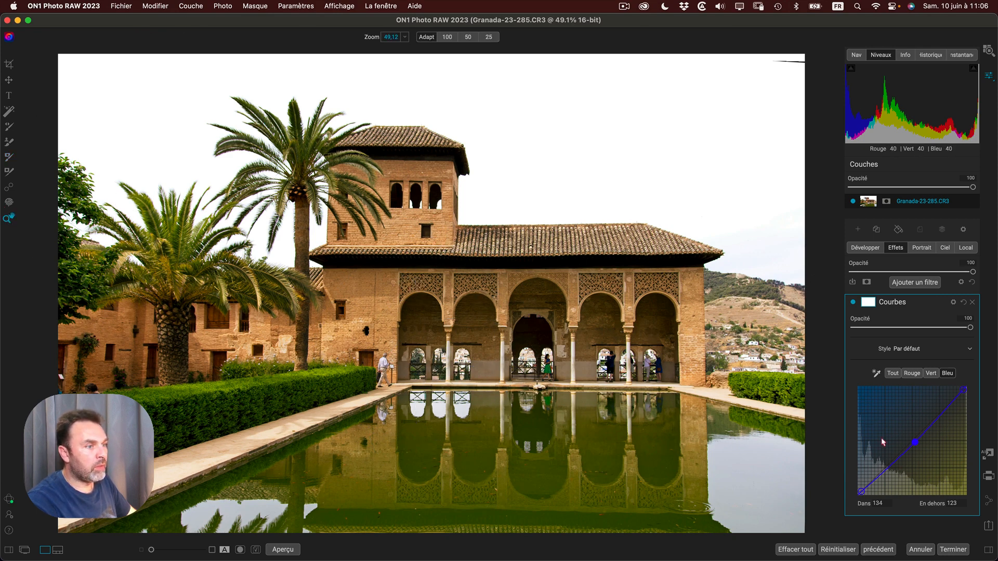
pyautogui.rightClick(917, 444)
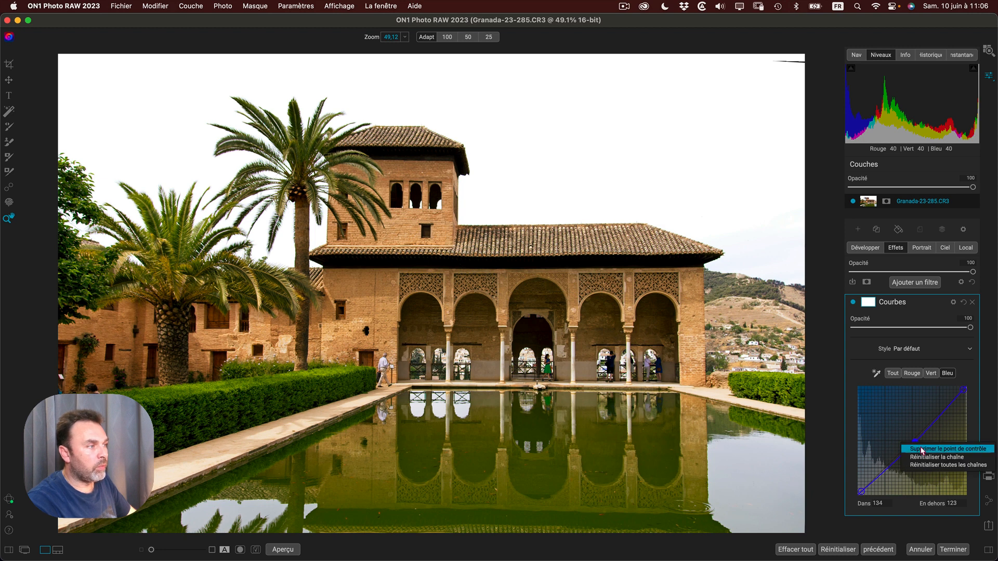
pyautogui.click(921, 449)
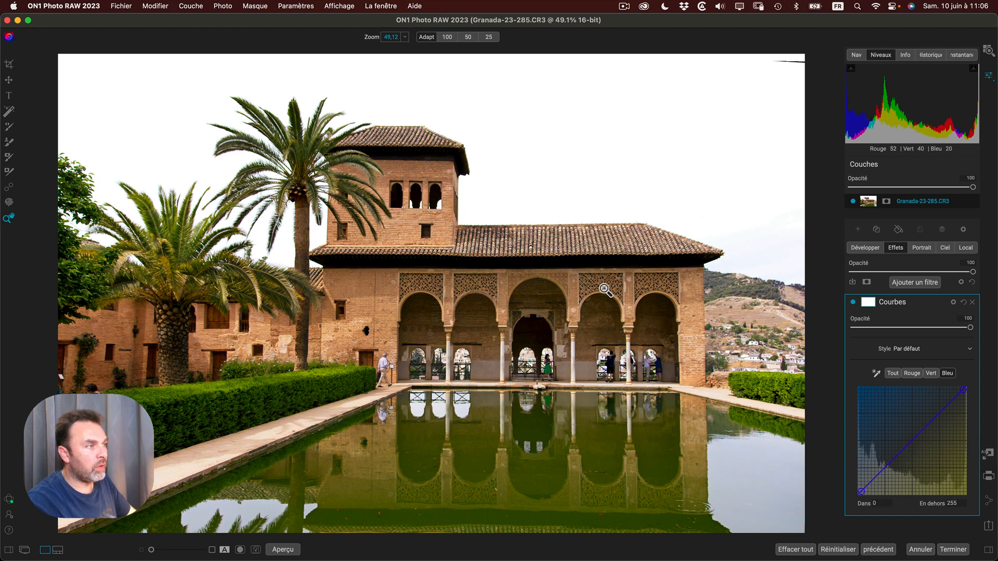
# Step: Return to the Tout curve with its midtone point at input 154, output 133, and try the zone brightness sampler
pyautogui.click(892, 373)
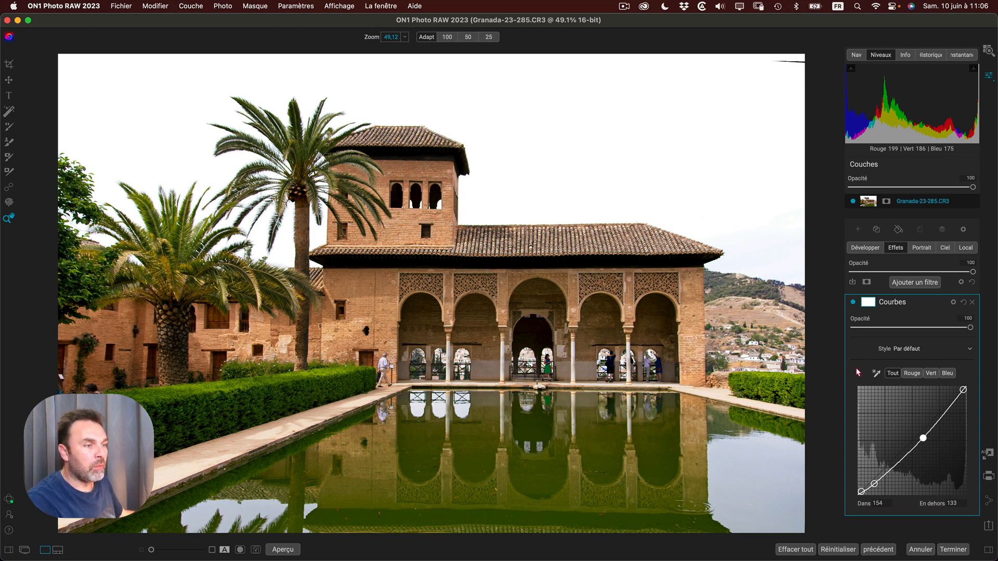
pyautogui.click(875, 373)
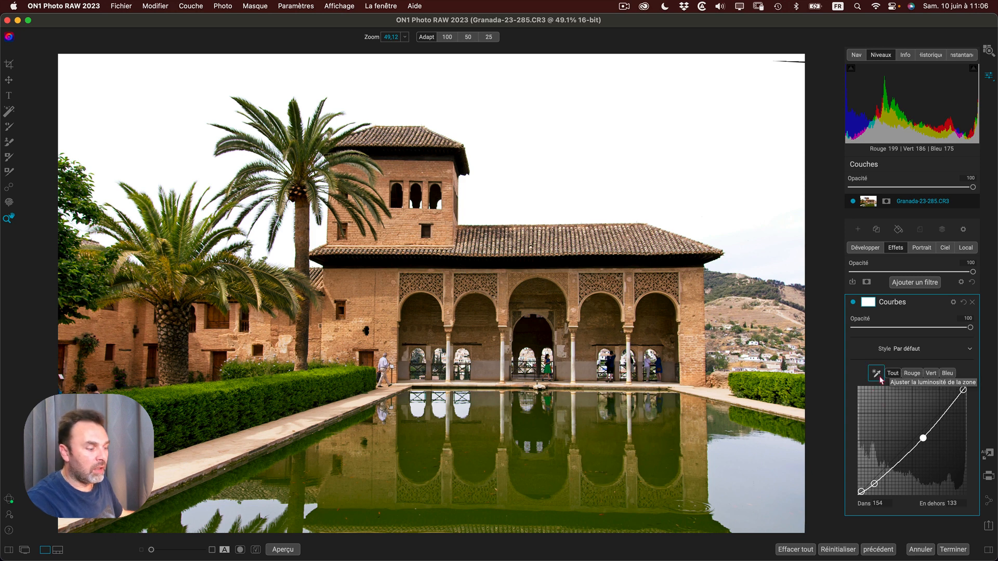
pyautogui.click(876, 373)
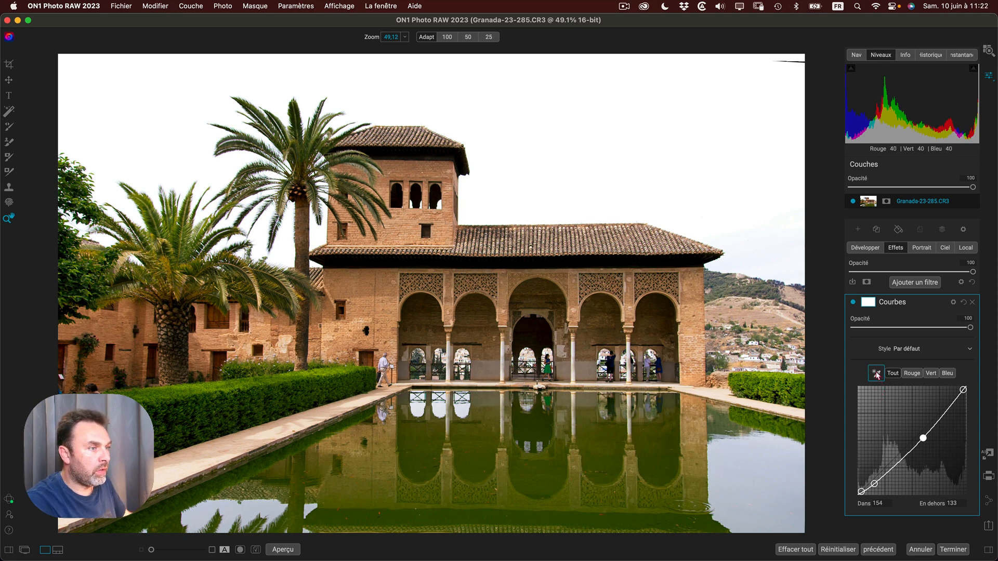
# Step: Sample the dark hedge and the brick wall to place Bleu curve points at input 28, output 28 and input 118, output 119
pyautogui.click(916, 376)
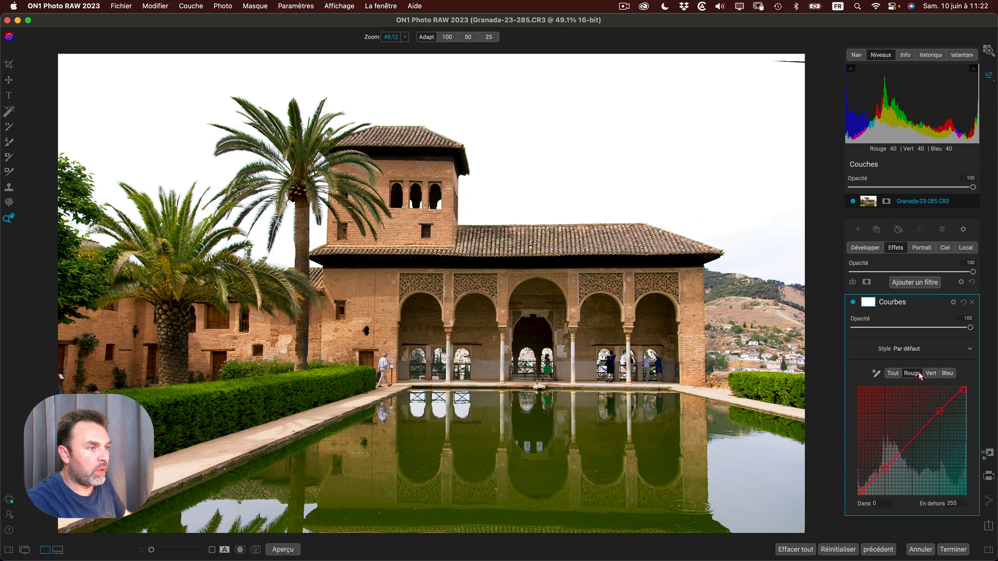
pyautogui.click(947, 374)
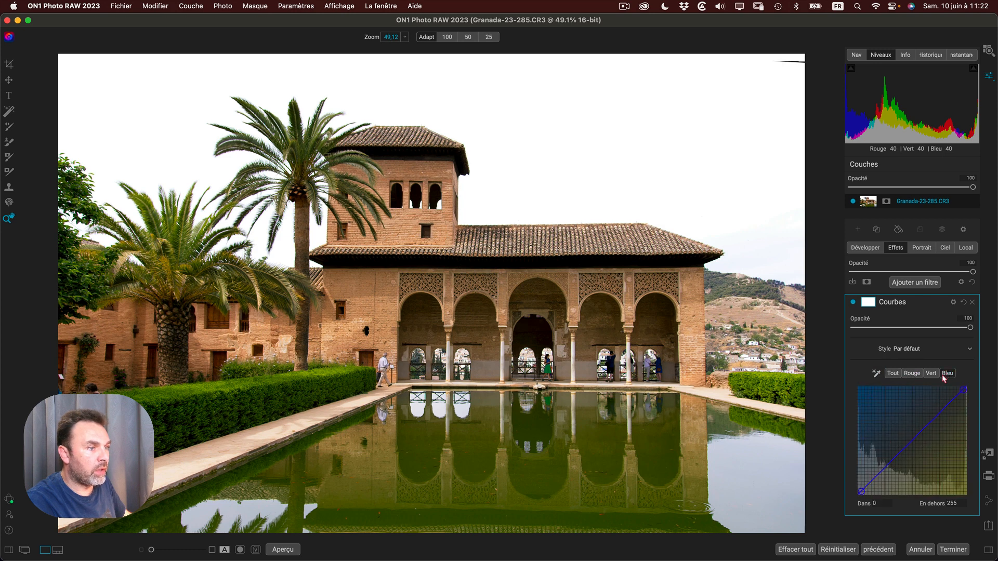
pyautogui.click(876, 373)
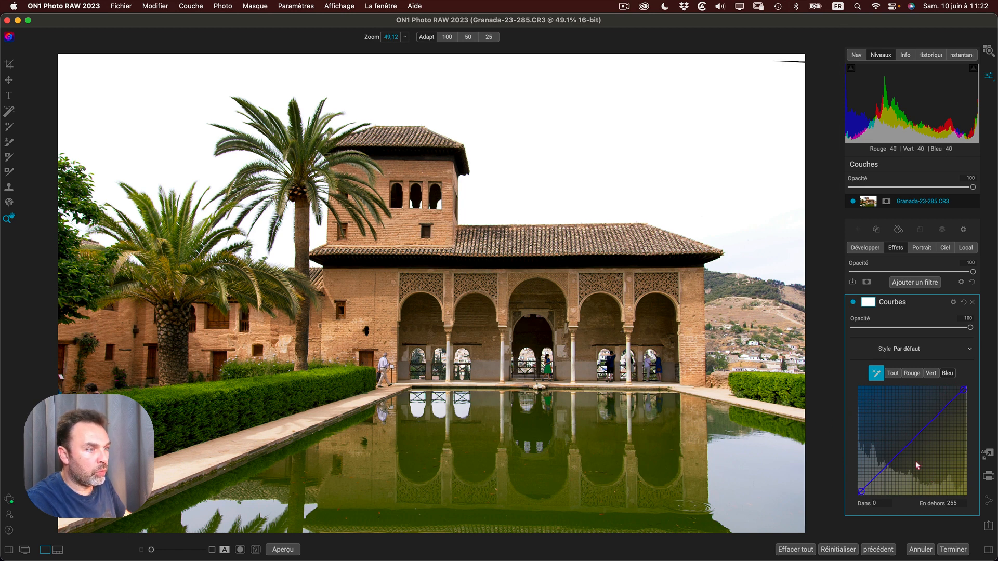
pyautogui.click(165, 428)
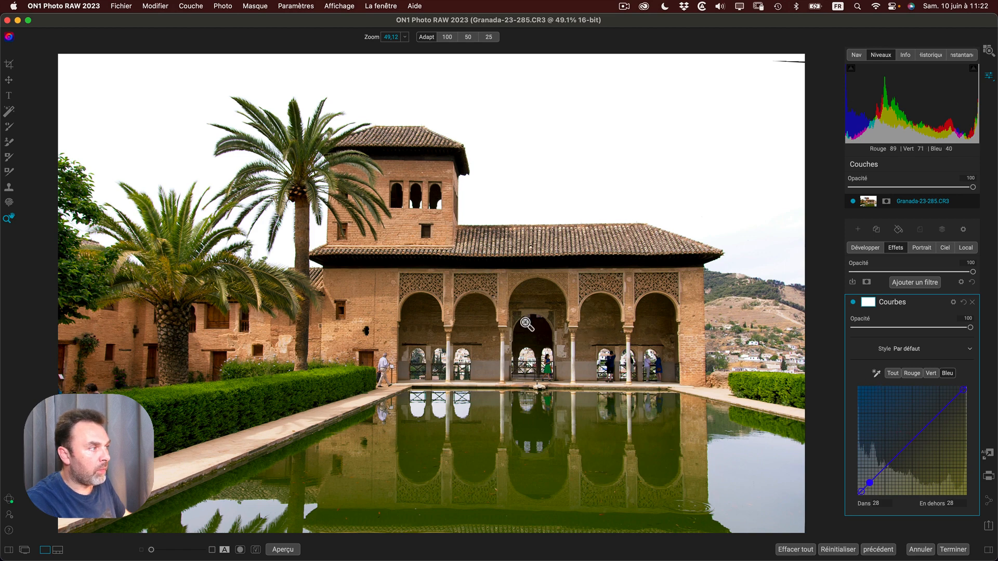
pyautogui.click(876, 373)
pyautogui.click(374, 294)
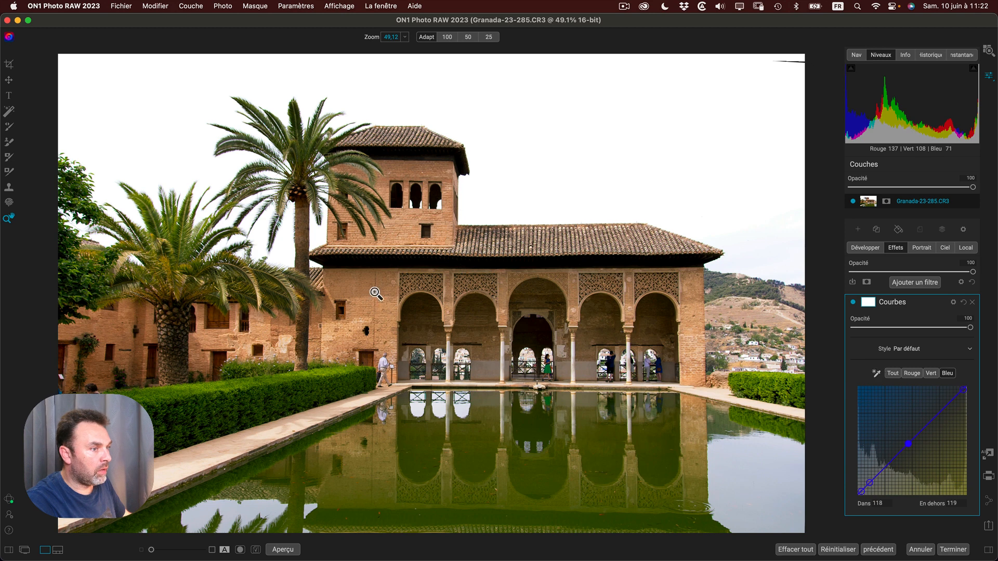
# Step: Add a Bleu curve point at input 66, output 66, and raise the shadow point to input 27, output 59
pyautogui.click(884, 466)
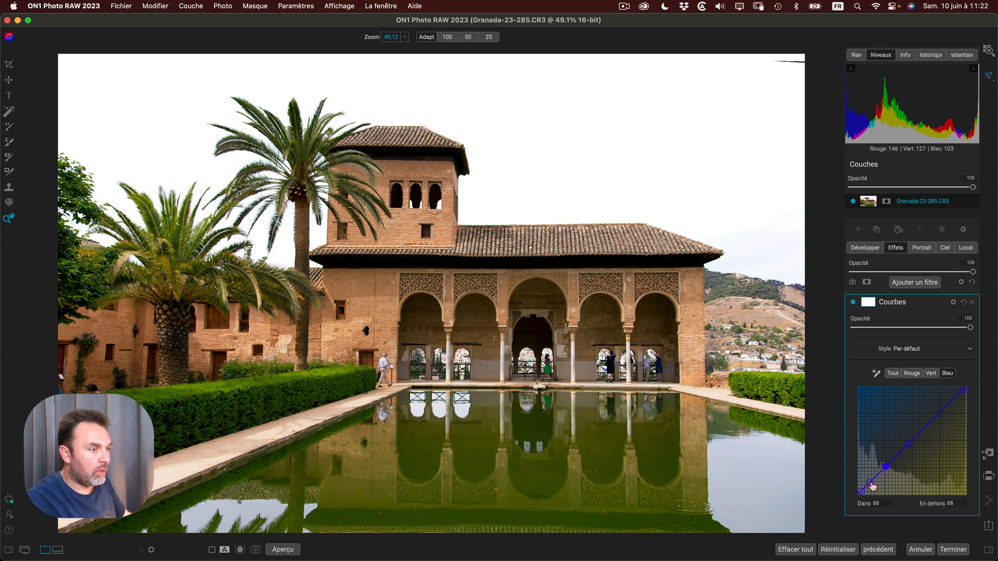
pyautogui.moveTo(872, 485); pyautogui.dragTo(869, 469)
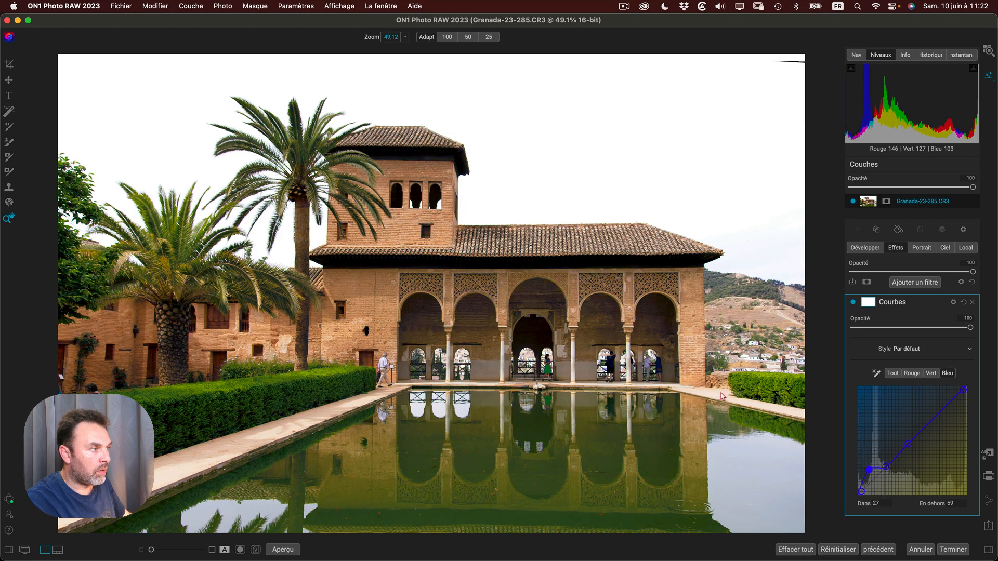
pyautogui.click(422, 321)
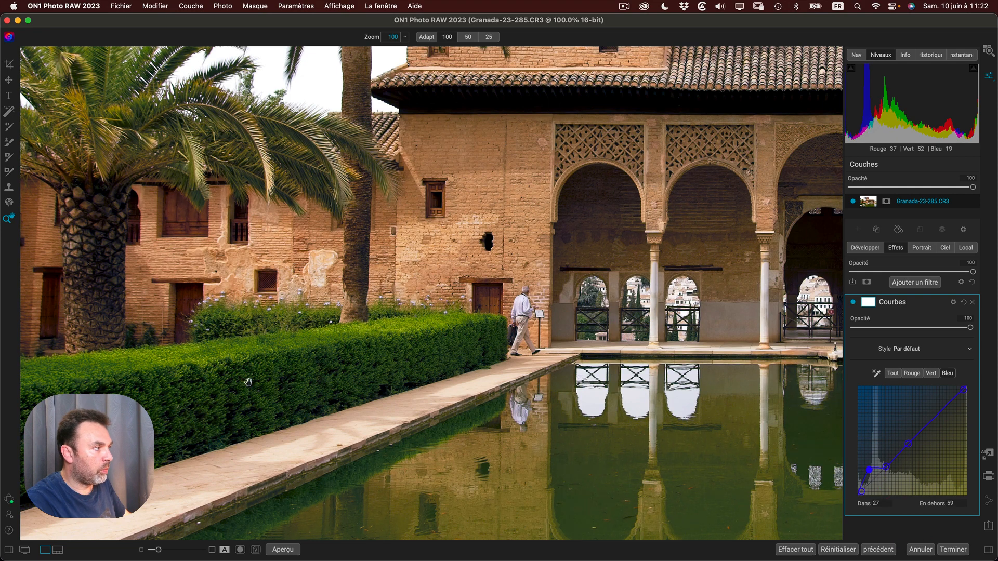
# Step: Try the Bleu shadow point at input 51, output 9, undo it, and place the point at input 38, output 37
pyautogui.moveTo(870, 472); pyautogui.dragTo(875, 483)
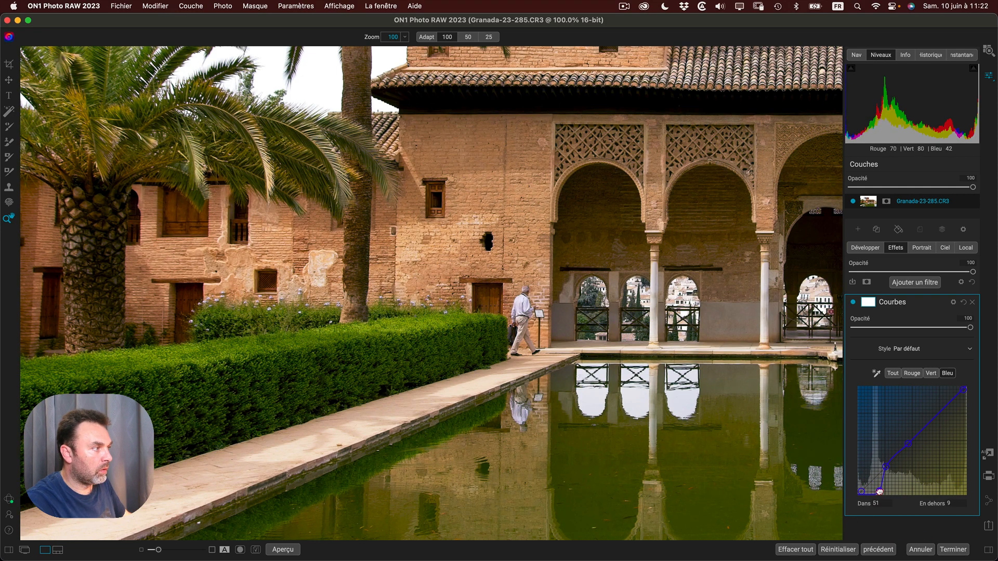
pyautogui.press('super+z')
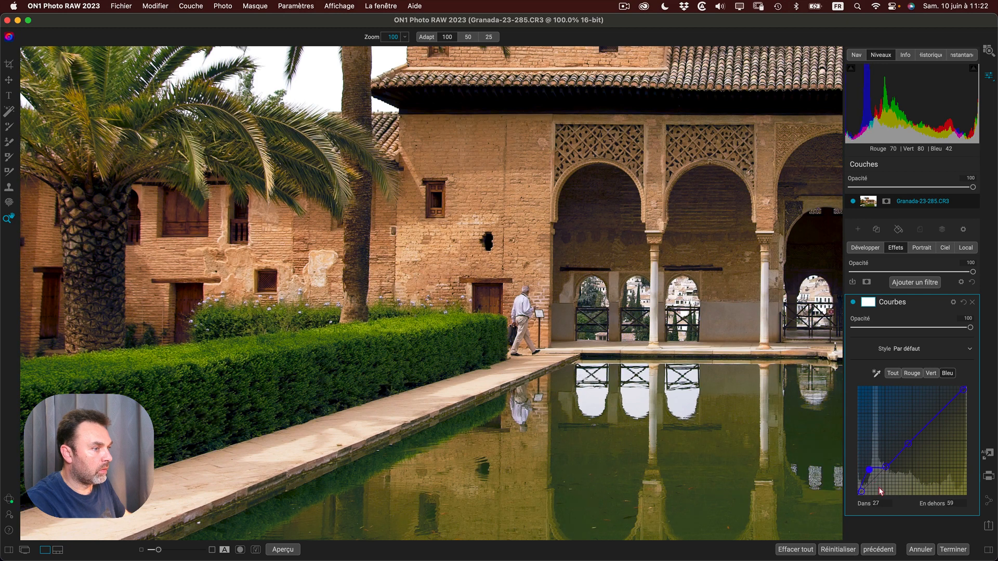
pyautogui.moveTo(869, 470); pyautogui.dragTo(873, 479)
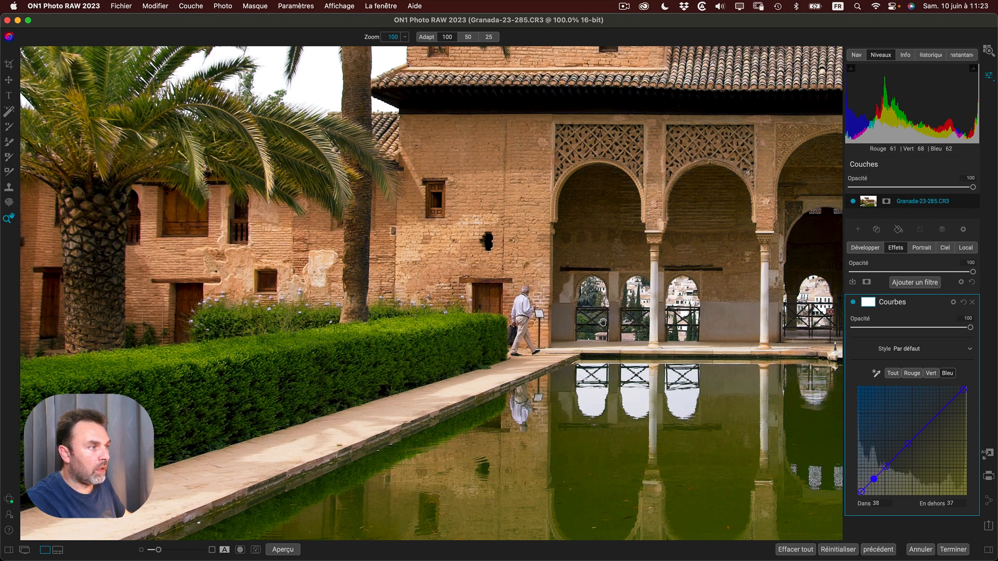
pyautogui.press('super+0')
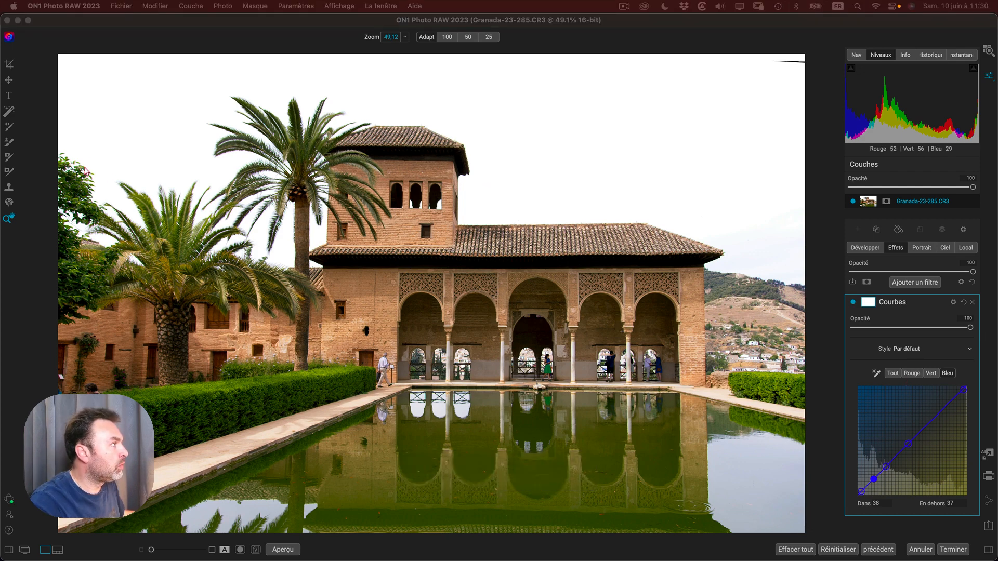
# Step: Go through the clone stamp, healing and refine brush options, and activate the local adjustment brush
pyautogui.click(8, 189)
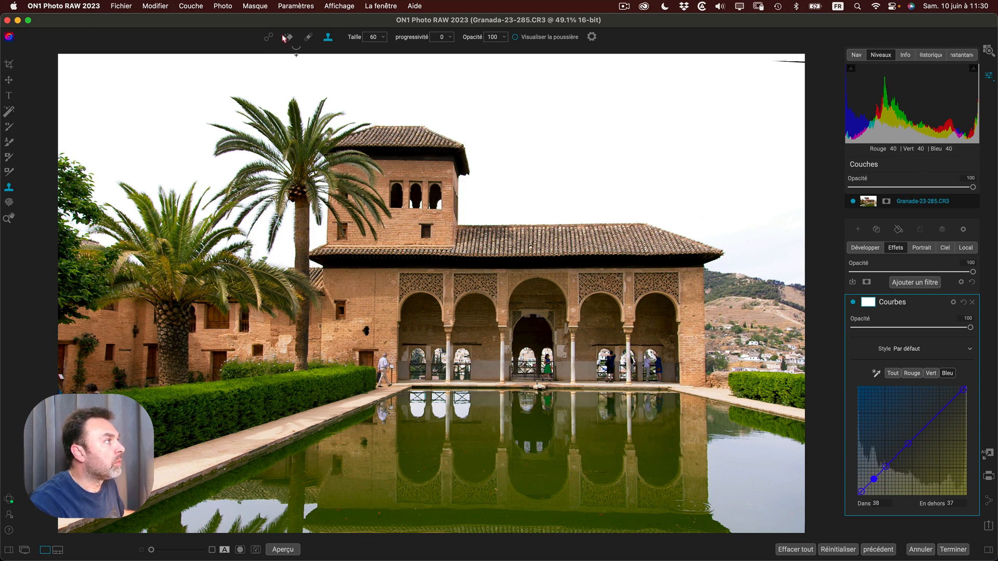
pyautogui.click(309, 37)
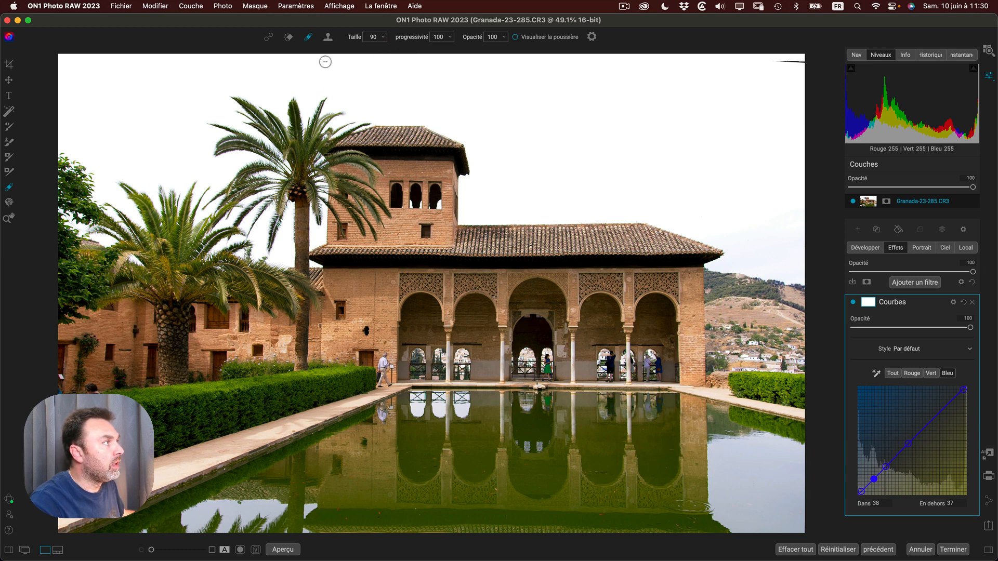
pyautogui.click(9, 171)
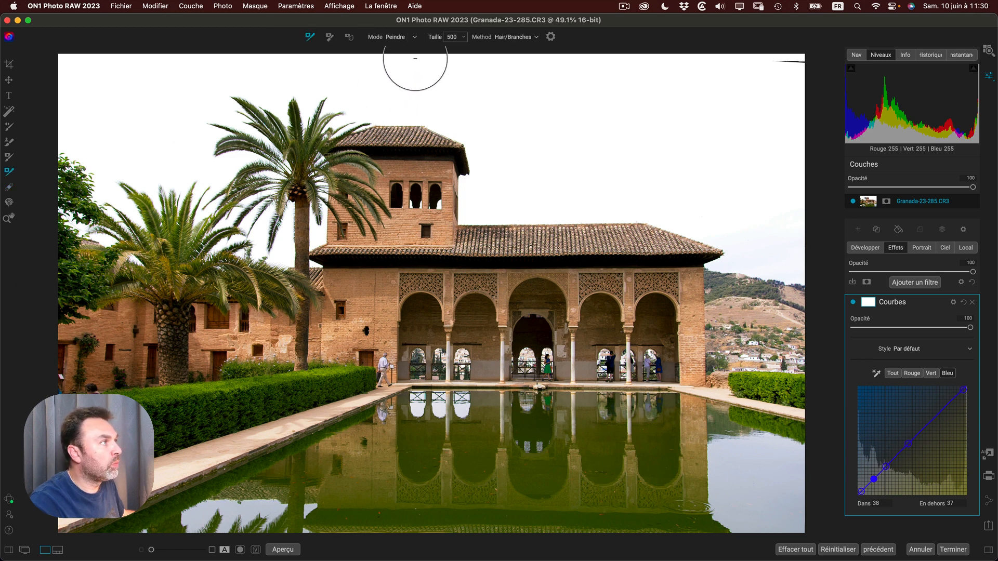
pyautogui.click(10, 128)
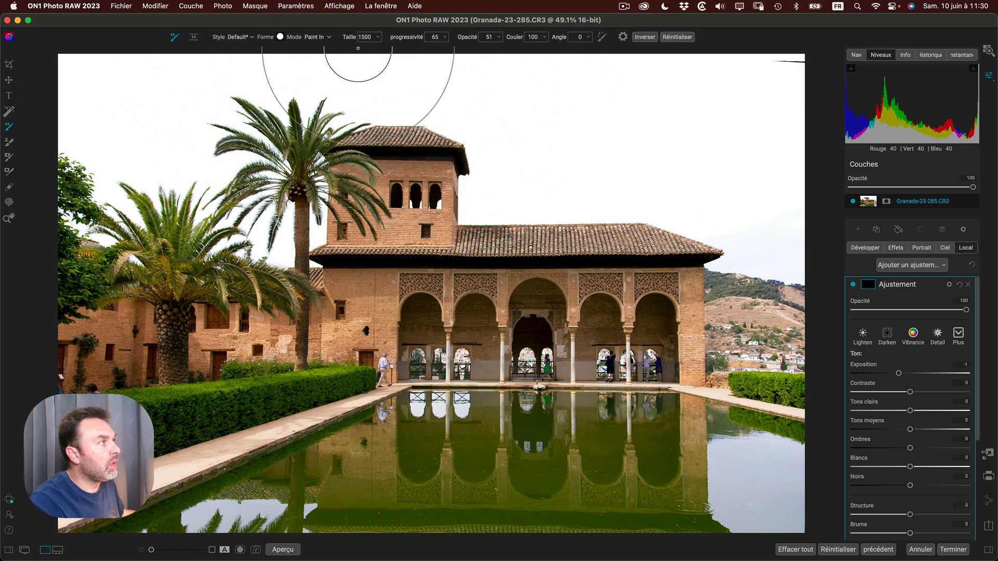
# Step: Set the adjustment brush's size to 1000 and its progressivité to 76
pyautogui.moveTo(347, 36)
pyautogui.mouseDown()
pyautogui.moveTo(439, 38)
pyautogui.moveTo(422, 37)
pyautogui.mouseUp()
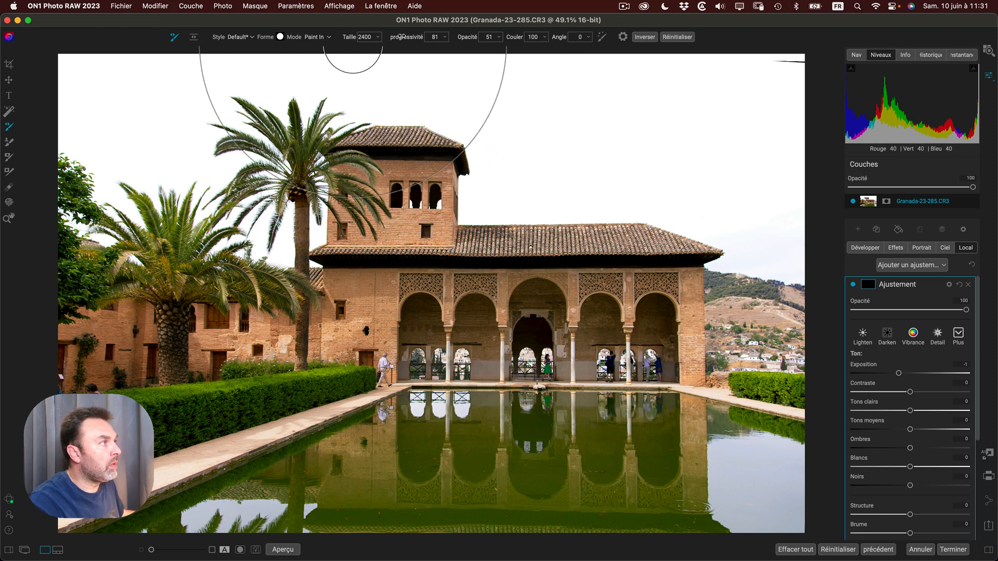
pyautogui.moveTo(348, 37)
pyautogui.mouseDown()
pyautogui.moveTo(302, 36)
pyautogui.moveTo(368, 37)
pyautogui.mouseUp()
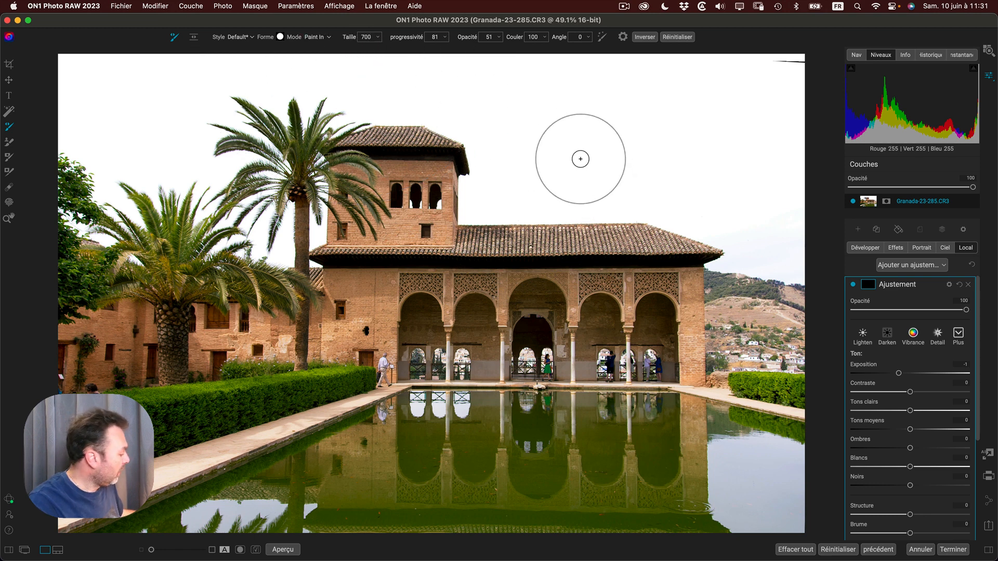
pyautogui.moveTo(579, 161); pyautogui.dragTo(576, 177)
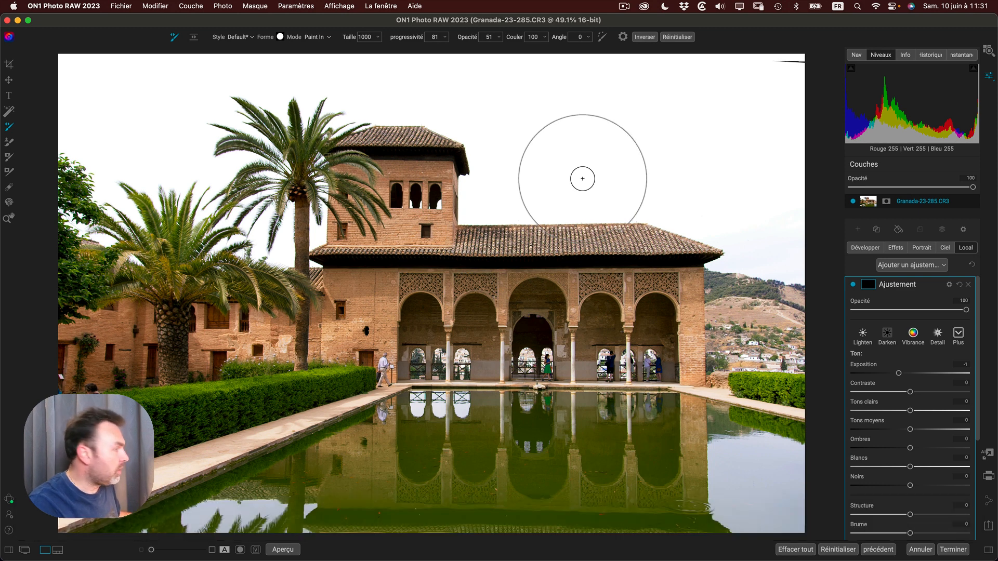
pyautogui.moveTo(565, 165); pyautogui.dragTo(565, 171)
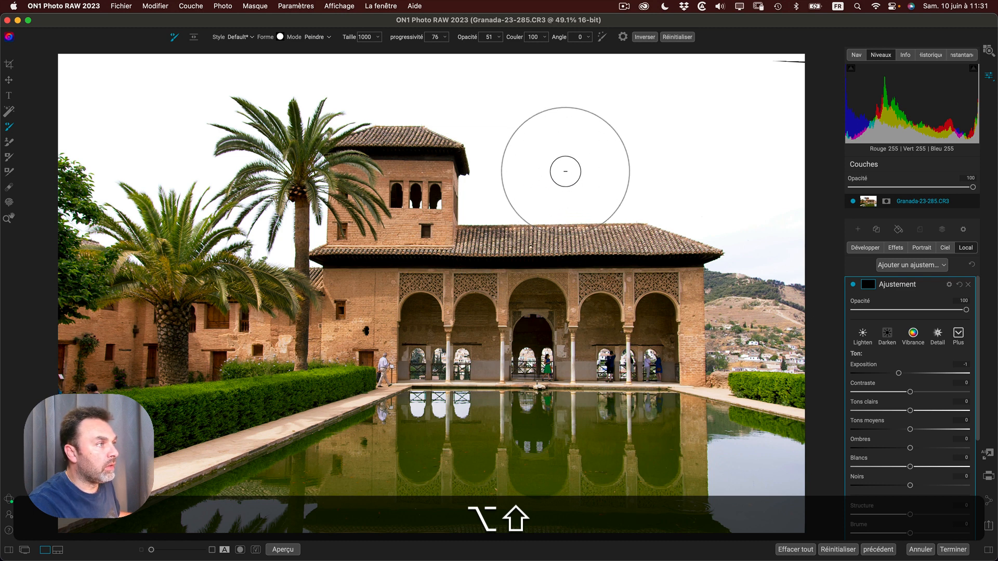
pyautogui.moveTo(565, 171); pyautogui.dragTo(540, 192)
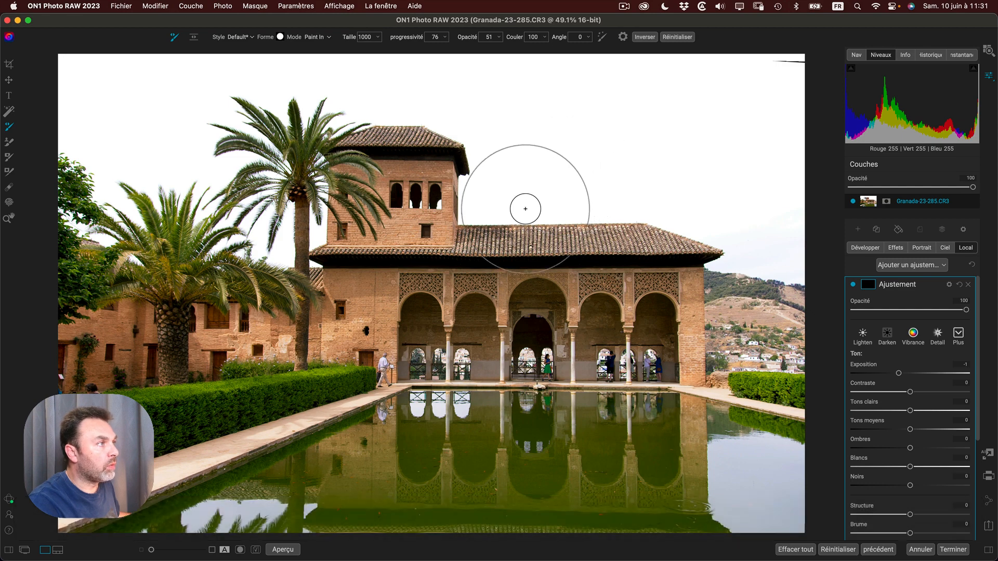
pyautogui.scroll(3, 516, 229)
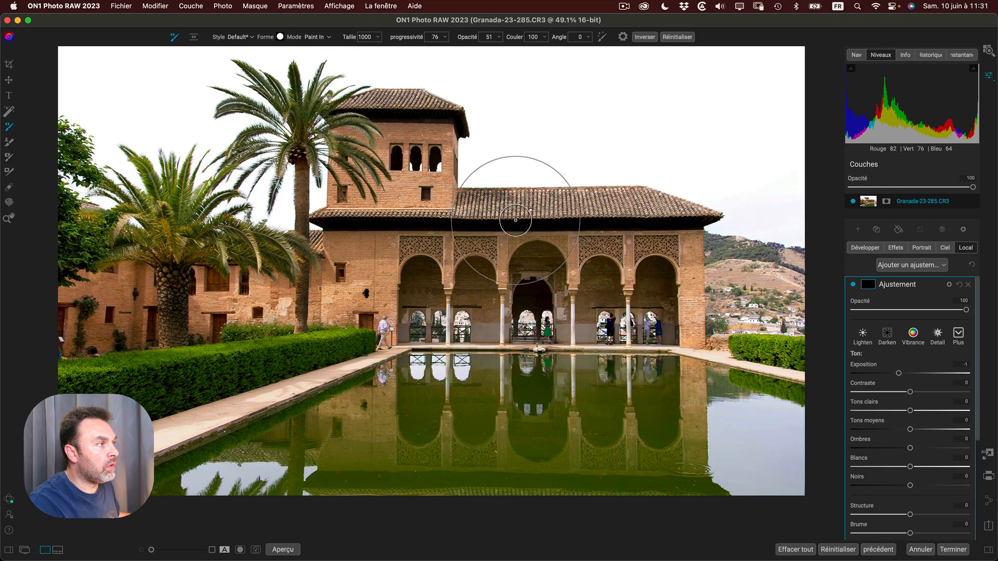
pyautogui.scroll(-3, 515, 221)
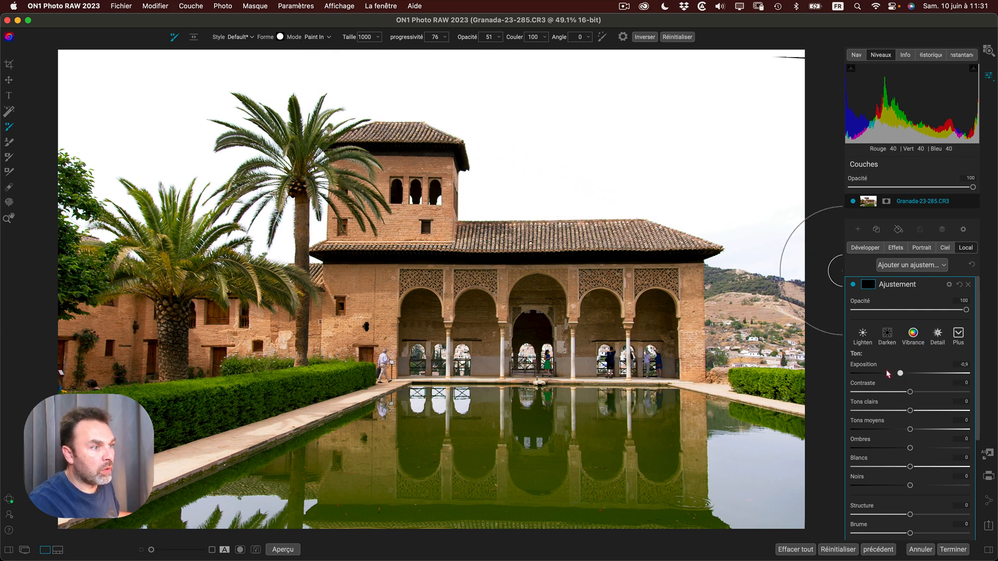
# Step: With Exposition at -2.55, paint the adjustment over the sky above the roof and erase it in Peindre mode
pyautogui.moveTo(524, 160)
pyautogui.mouseDown()
pyautogui.moveTo(616, 167)
pyautogui.moveTo(563, 171)
pyautogui.moveTo(656, 165)
pyautogui.mouseUp()
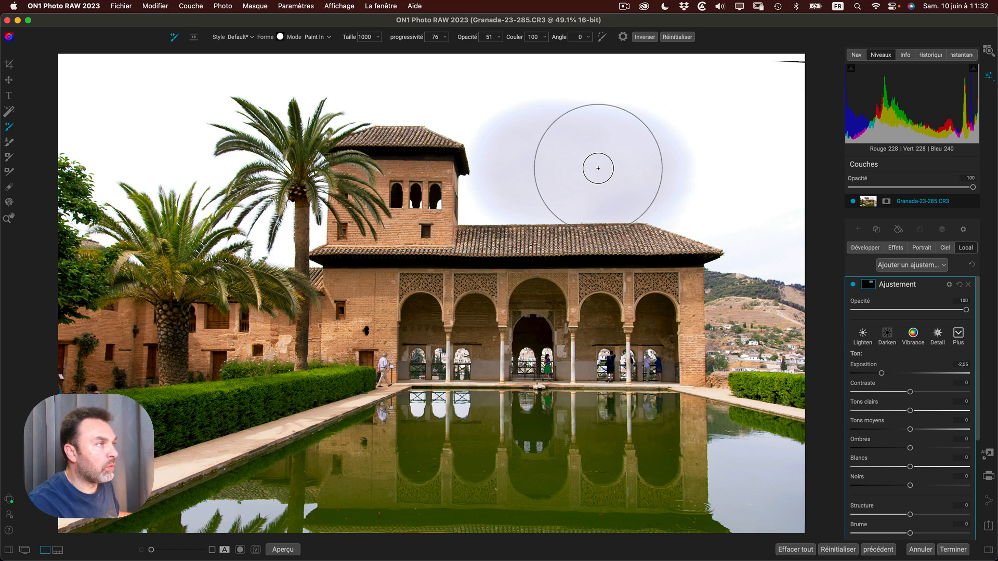
pyautogui.press('alt')
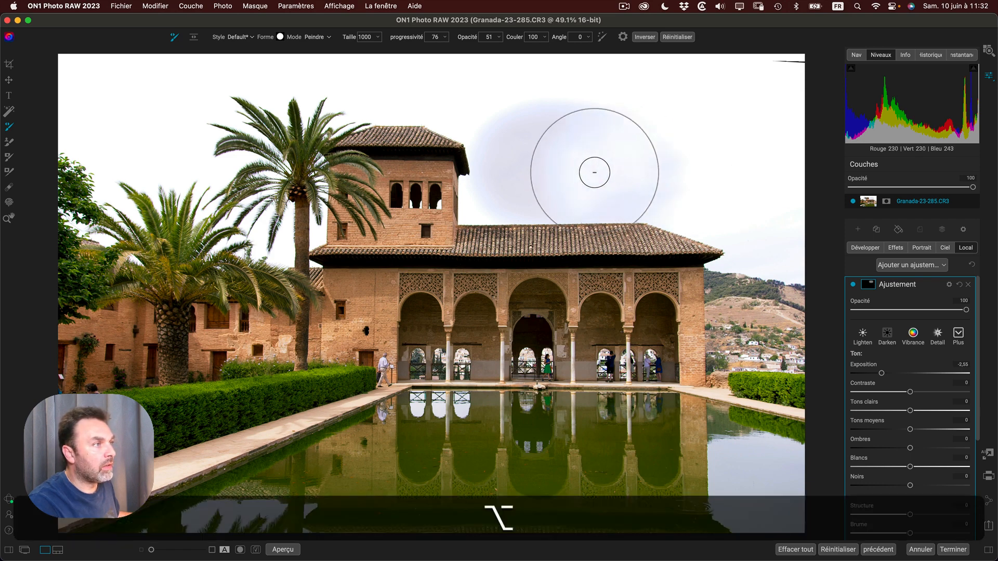
pyautogui.moveTo(594, 172)
pyautogui.mouseDown()
pyautogui.moveTo(564, 159)
pyautogui.moveTo(594, 139)
pyautogui.moveTo(515, 123)
pyautogui.moveTo(569, 140)
pyautogui.moveTo(526, 132)
pyautogui.moveTo(491, 174)
pyautogui.moveTo(490, 203)
pyautogui.moveTo(676, 209)
pyautogui.moveTo(687, 153)
pyautogui.moveTo(593, 190)
pyautogui.moveTo(476, 156)
pyautogui.moveTo(619, 204)
pyautogui.moveTo(350, 79)
pyautogui.moveTo(468, 106)
pyautogui.mouseUp()
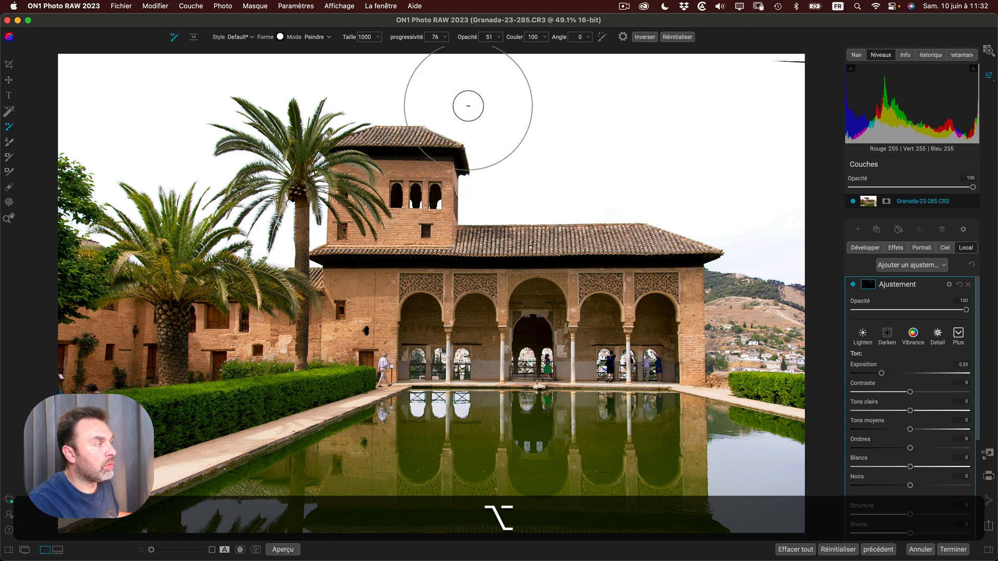
# Step: Check the adjustment brush's painting modes and open the mask options of the adjustment
pyautogui.click(329, 37)
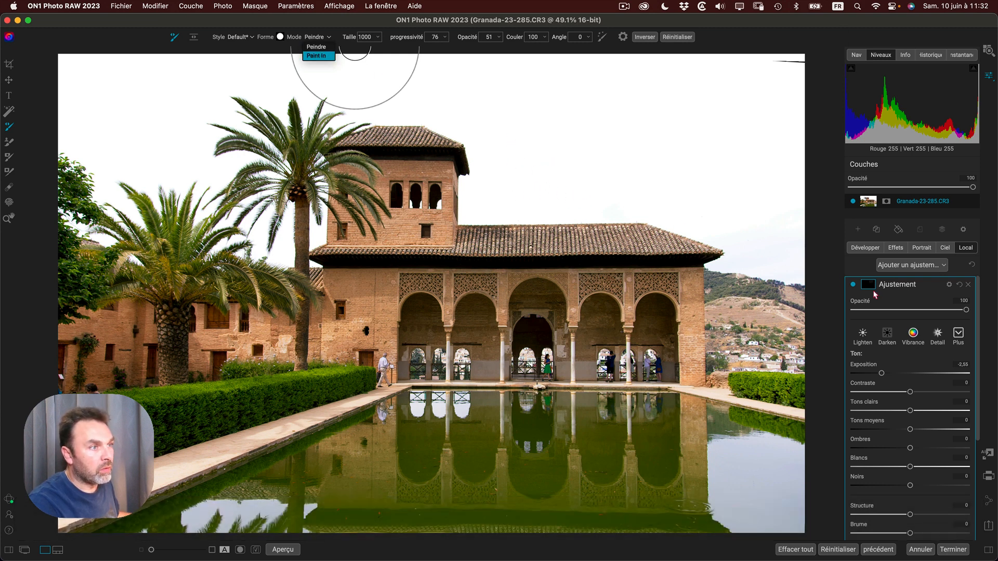
pyautogui.press('Escape')
pyautogui.click(868, 285)
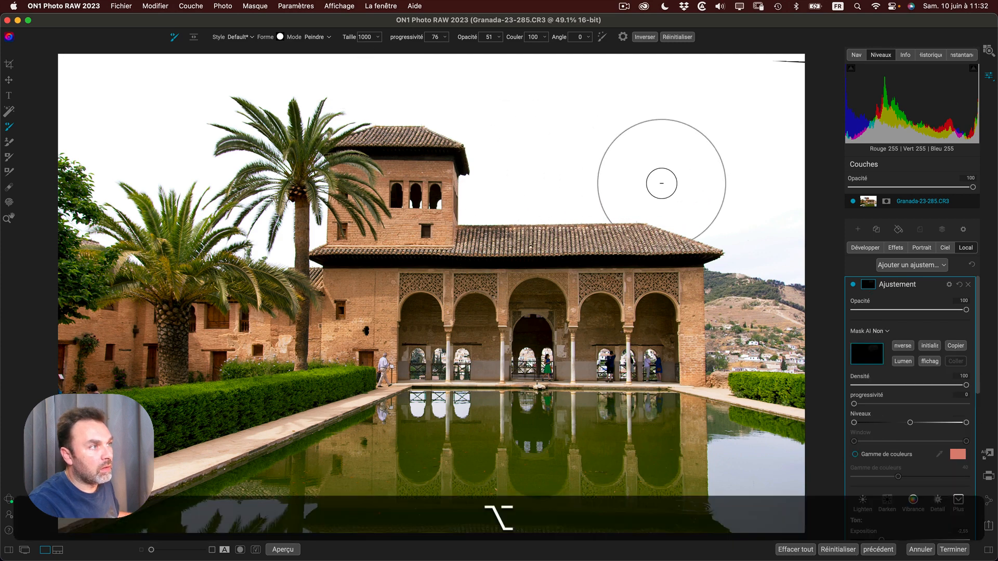
# Step: Brush the sky between the palace roof and the hills, switching painting modes, and reset the adjustment's mask
pyautogui.moveTo(653, 180)
pyautogui.mouseDown()
pyautogui.moveTo(530, 184)
pyautogui.moveTo(659, 177)
pyautogui.moveTo(589, 179)
pyautogui.moveTo(632, 238)
pyautogui.moveTo(685, 227)
pyautogui.moveTo(744, 252)
pyautogui.moveTo(776, 240)
pyautogui.moveTo(724, 231)
pyautogui.moveTo(778, 250)
pyautogui.moveTo(709, 241)
pyautogui.moveTo(766, 225)
pyautogui.moveTo(717, 237)
pyautogui.moveTo(740, 237)
pyautogui.moveTo(729, 246)
pyautogui.moveTo(737, 250)
pyautogui.moveTo(594, 146)
pyautogui.moveTo(536, 135)
pyautogui.moveTo(476, 177)
pyautogui.moveTo(472, 207)
pyautogui.moveTo(496, 204)
pyautogui.moveTo(491, 181)
pyautogui.moveTo(511, 153)
pyautogui.moveTo(520, 166)
pyautogui.moveTo(508, 200)
pyautogui.moveTo(775, 223)
pyautogui.moveTo(671, 205)
pyautogui.moveTo(697, 202)
pyautogui.moveTo(743, 253)
pyautogui.moveTo(777, 256)
pyautogui.moveTo(742, 259)
pyautogui.moveTo(662, 217)
pyautogui.moveTo(583, 195)
pyautogui.moveTo(522, 195)
pyautogui.moveTo(495, 209)
pyautogui.moveTo(666, 236)
pyautogui.moveTo(755, 290)
pyautogui.moveTo(726, 213)
pyautogui.mouseUp()
pyautogui.press('alt')
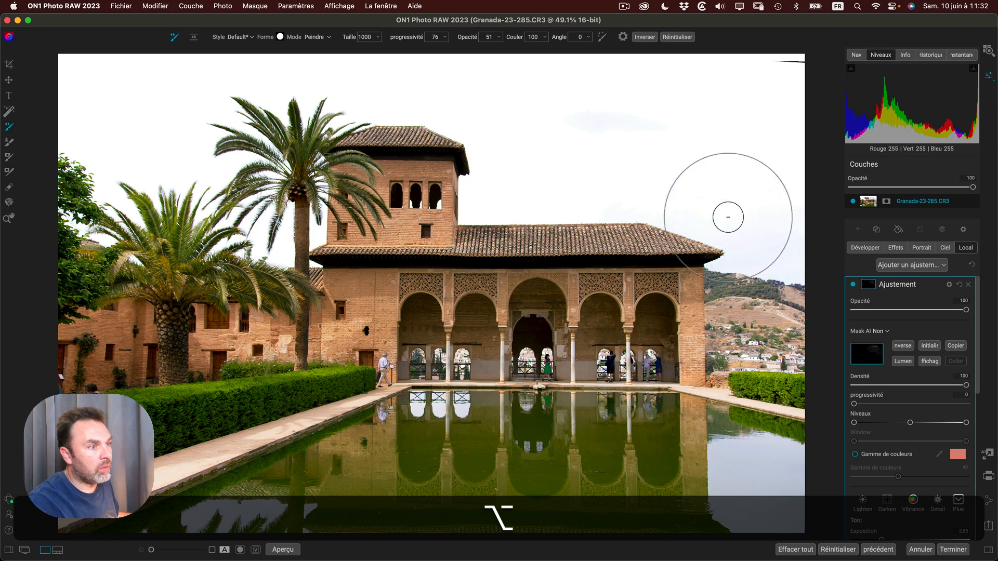
pyautogui.click(930, 347)
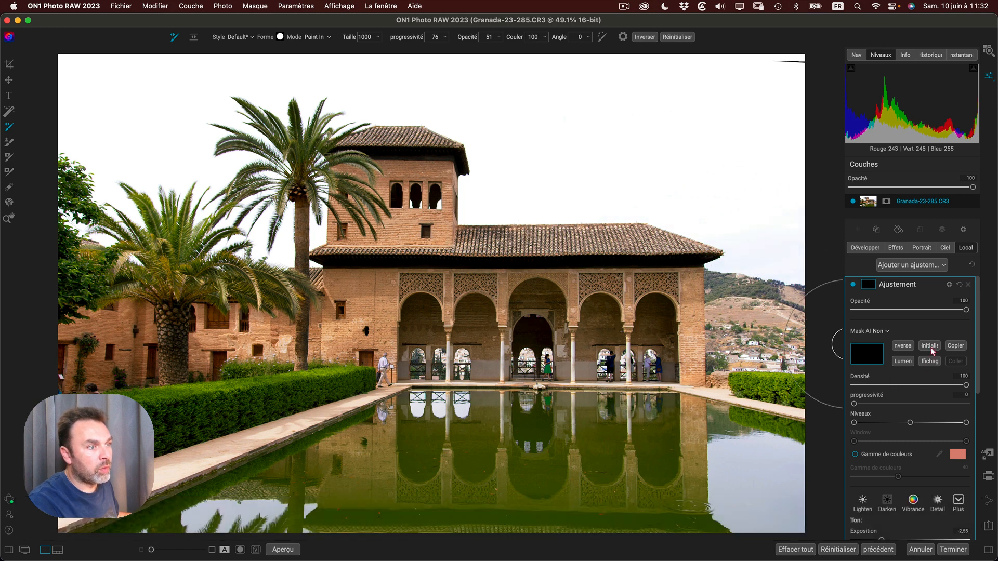
pyautogui.click(890, 283)
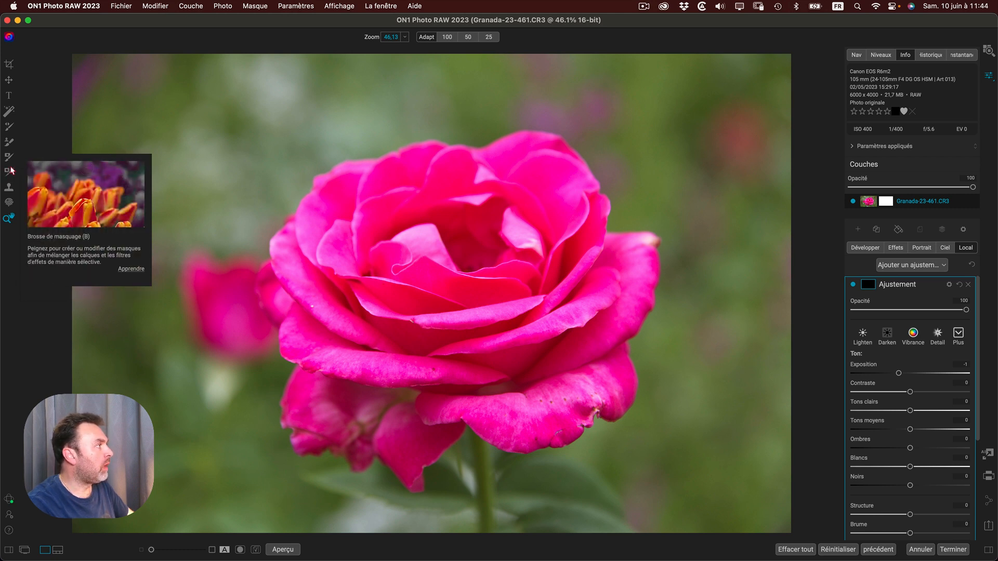
# Step: On the rose photo, set the refine brush's method to Diffuse Edges and refine the mask along the rose's edge
pyautogui.click(8, 175)
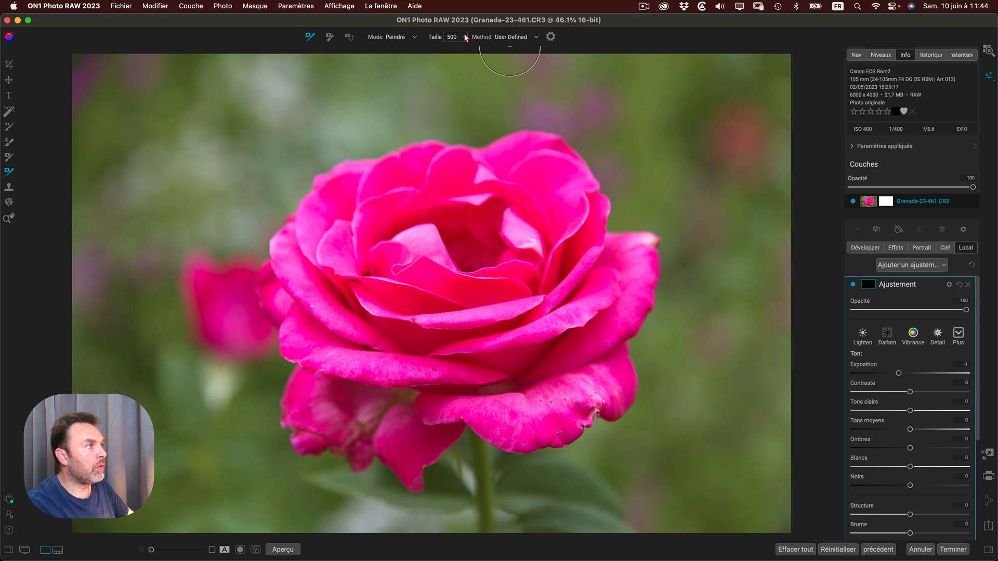
pyautogui.click(514, 37)
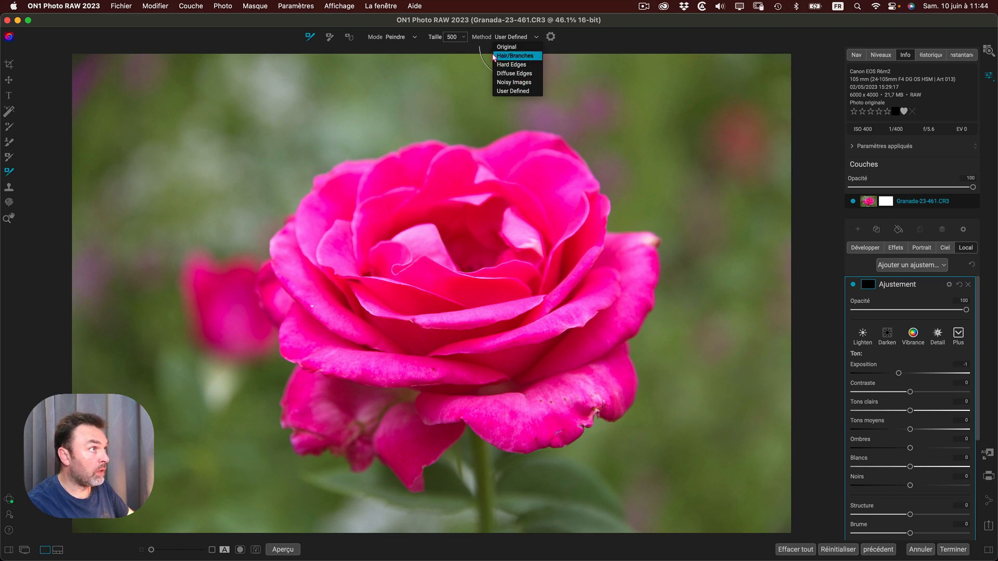
pyautogui.click(515, 74)
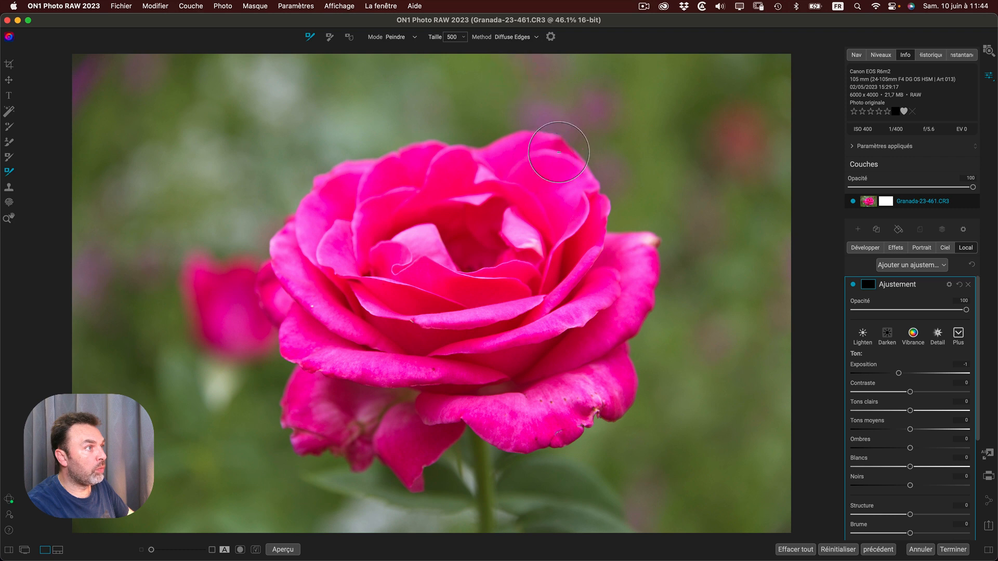
pyautogui.moveTo(396, 146)
pyautogui.mouseDown()
pyautogui.moveTo(304, 165)
pyautogui.moveTo(246, 251)
pyautogui.moveTo(210, 246)
pyautogui.moveTo(183, 255)
pyautogui.moveTo(174, 309)
pyautogui.moveTo(185, 342)
pyautogui.moveTo(257, 367)
pyautogui.moveTo(286, 362)
pyautogui.moveTo(276, 432)
pyautogui.moveTo(316, 460)
pyautogui.moveTo(432, 496)
pyautogui.moveTo(444, 467)
pyautogui.moveTo(480, 439)
pyautogui.moveTo(503, 454)
pyautogui.moveTo(543, 451)
pyautogui.moveTo(628, 417)
pyautogui.moveTo(636, 345)
pyautogui.moveTo(671, 252)
pyautogui.moveTo(657, 233)
pyautogui.moveTo(612, 225)
pyautogui.moveTo(603, 165)
pyautogui.moveTo(511, 123)
pyautogui.moveTo(408, 136)
pyautogui.mouseUp()
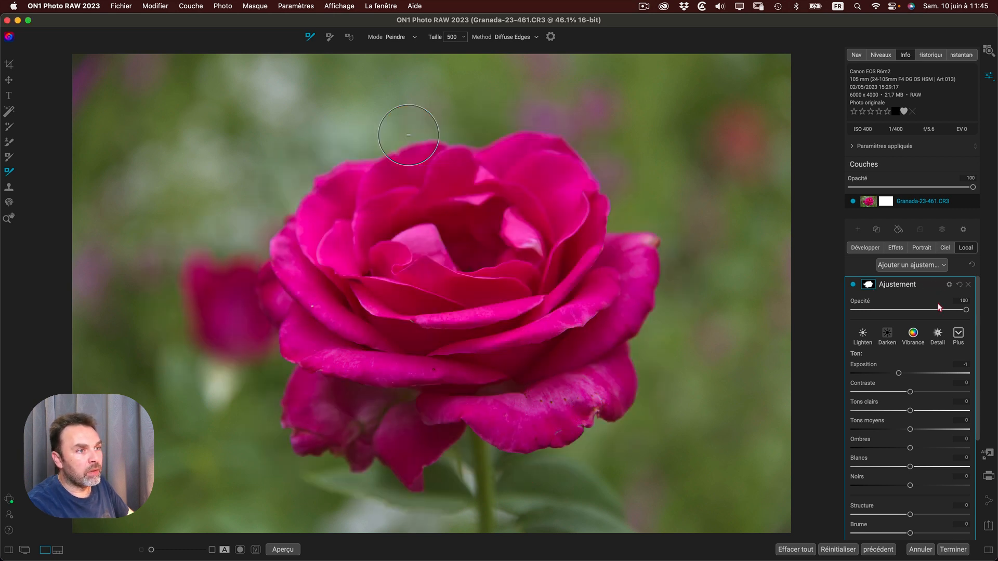
# Step: Open the rose adjustment's mask options, and show and hide the mask overlay to inspect the selection's edges
pyautogui.click(868, 284)
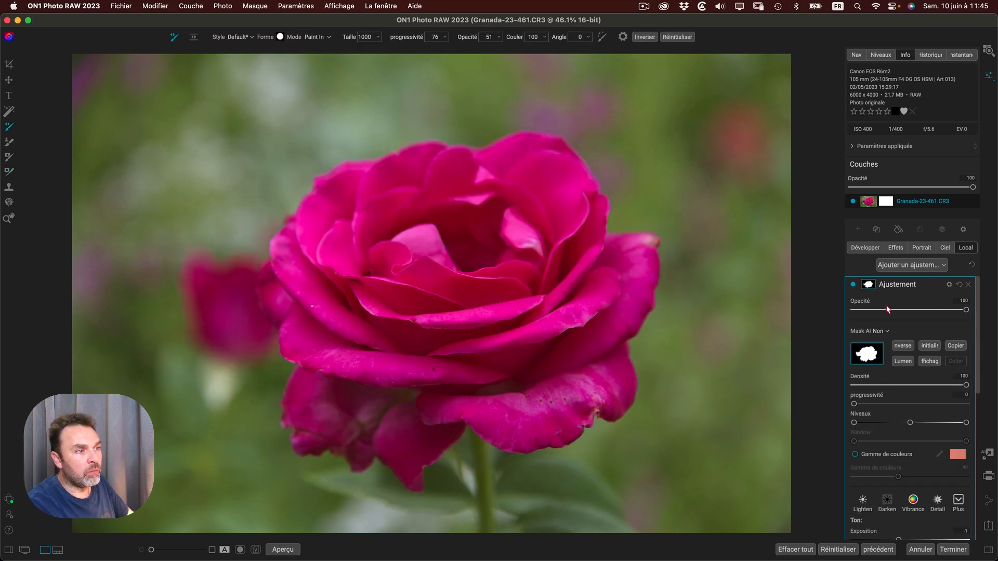
pyautogui.click(930, 363)
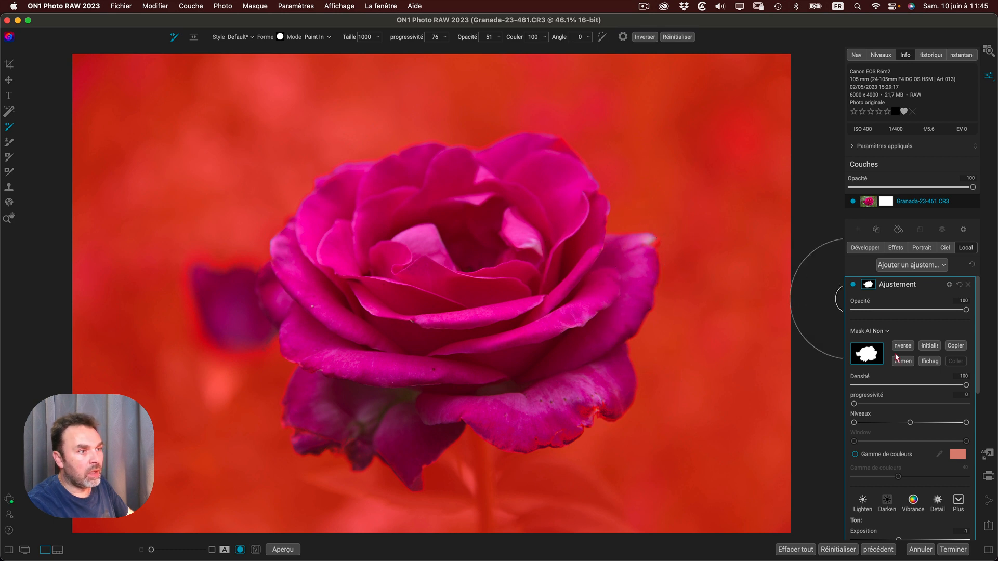
pyautogui.click(930, 363)
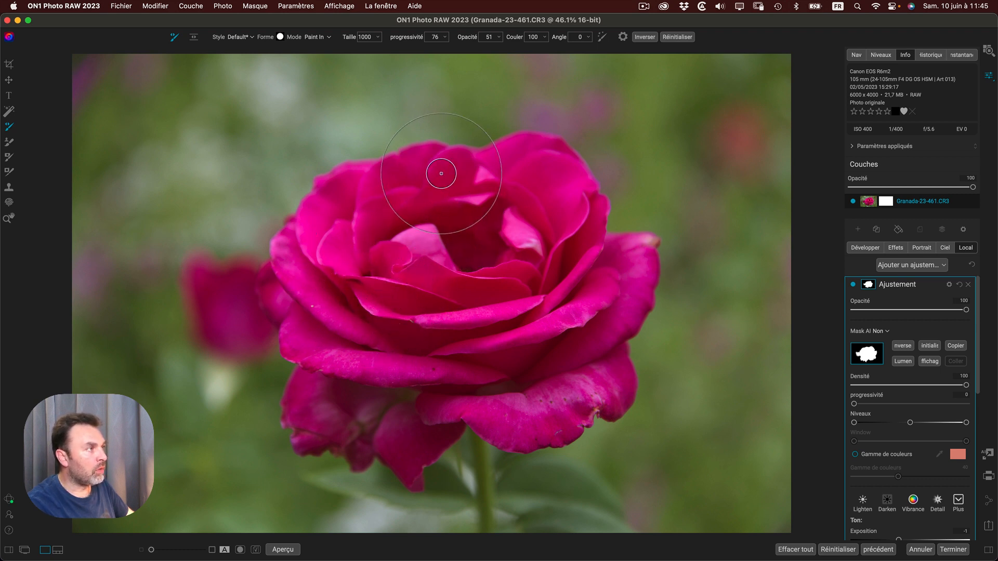
# Step: Return to the refine brush and display the mask overlay on the rose photo
pyautogui.click(8, 174)
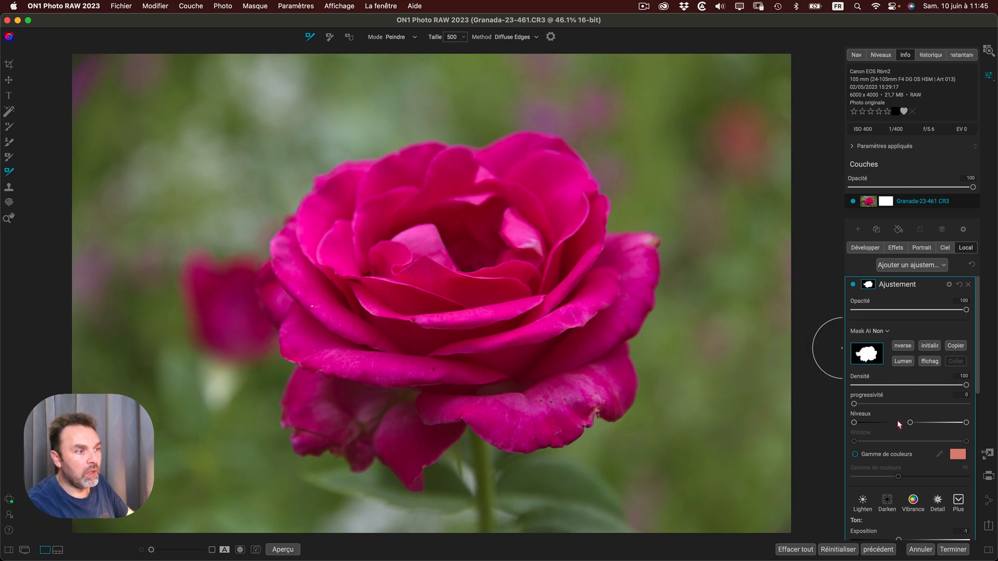
pyautogui.scroll(-1, 884, 406)
pyautogui.click(930, 355)
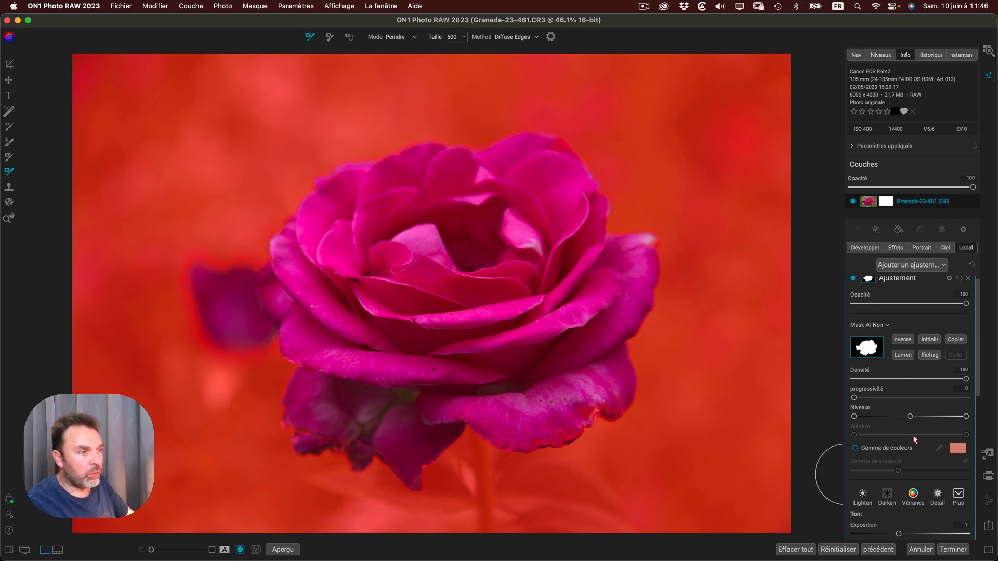
# Step: Try shifting the rose mask's levels midpoint, reset it, and set the mask's progressivité to 46 with density kept at 100
pyautogui.moveTo(911, 418); pyautogui.dragTo(888, 420)
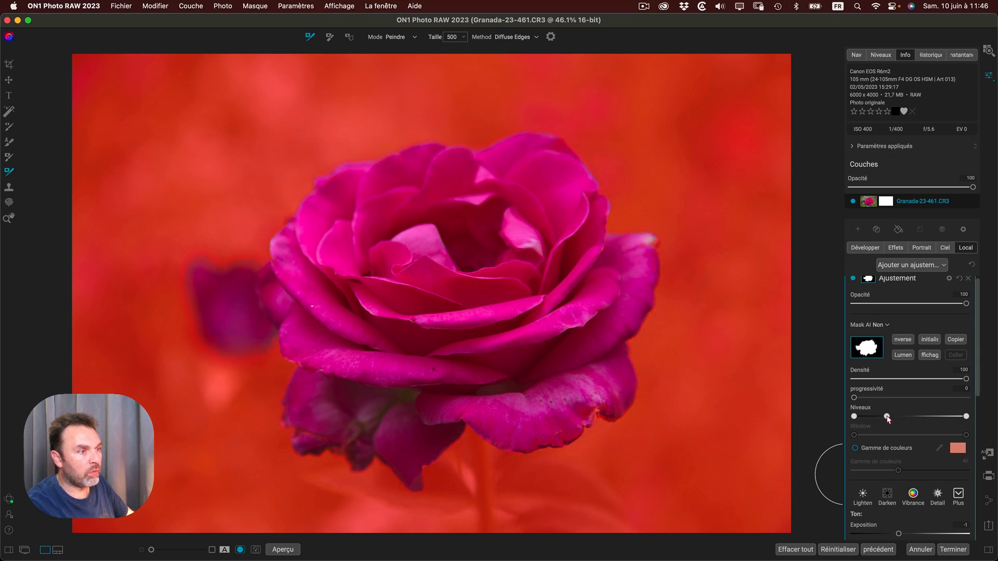
pyautogui.doubleClick(886, 417)
pyautogui.moveTo(853, 398); pyautogui.dragTo(910, 400)
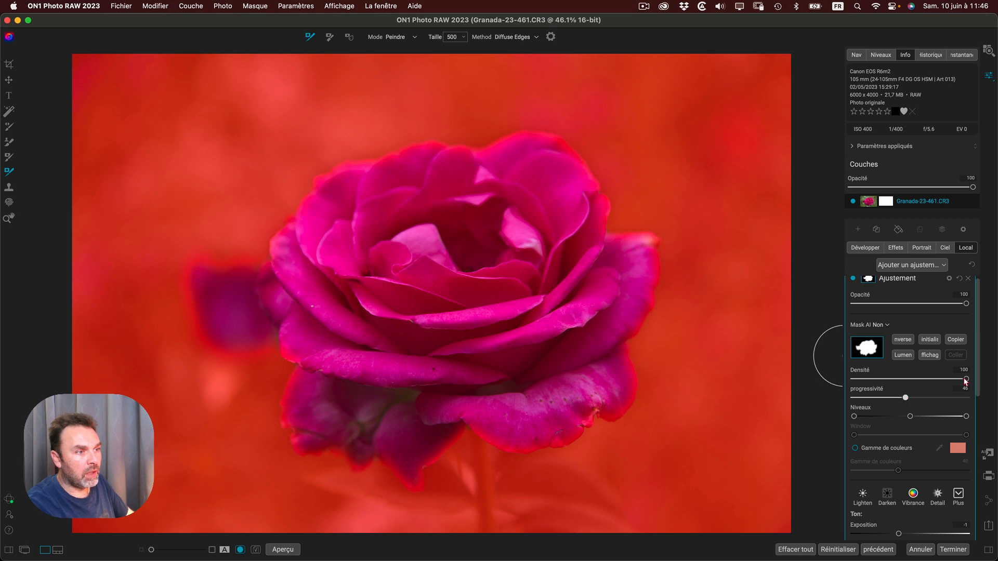
pyautogui.moveTo(965, 380)
pyautogui.mouseDown()
pyautogui.moveTo(910, 380)
pyautogui.moveTo(977, 383)
pyautogui.mouseUp()
# Step: Hide the mask overlay and set the rose adjustment's contrast to 18 and exposure to 1.75
pyautogui.click(928, 356)
pyautogui.scroll(-5, 909, 421)
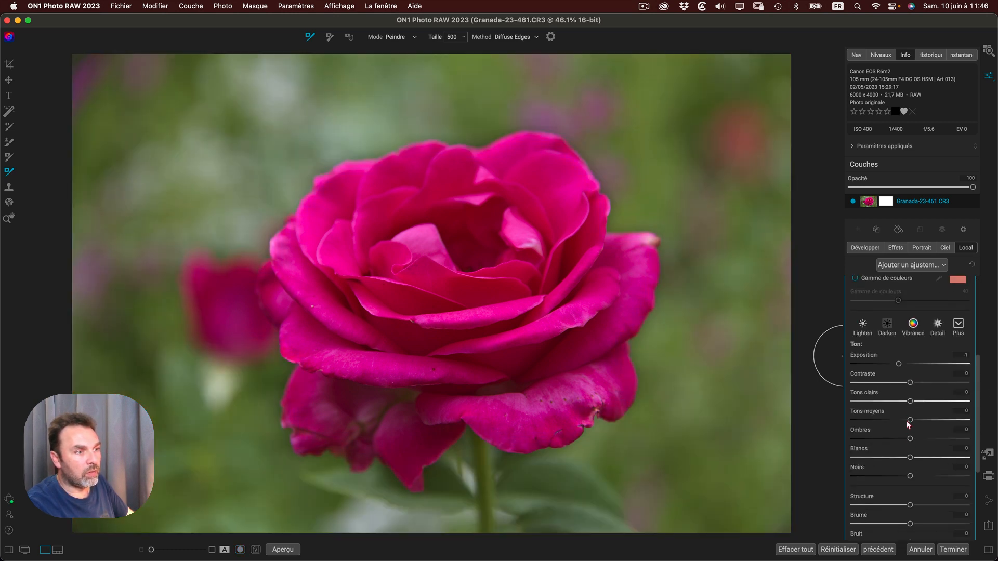
pyautogui.moveTo(909, 384); pyautogui.dragTo(929, 364)
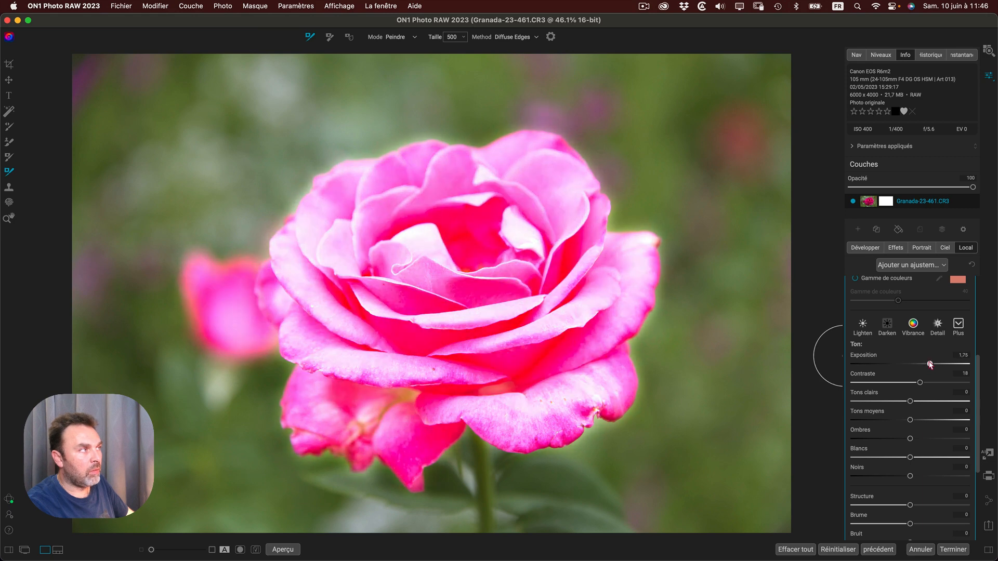
# Step: Move the rose mask's levels midpoint almost to the white end and set the adjustment's exposure to 0
pyautogui.scroll(5, 906, 364)
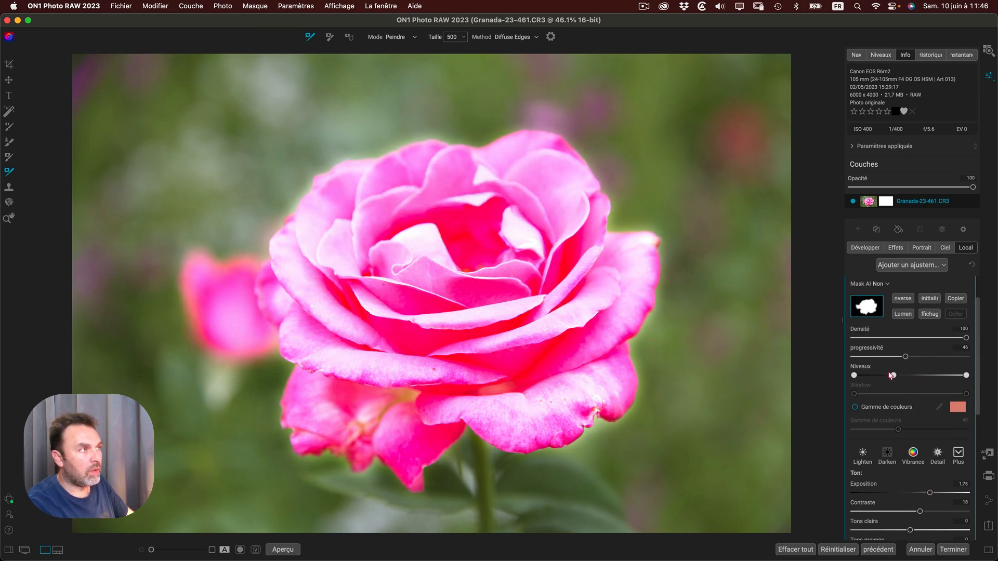
pyautogui.moveTo(891, 375); pyautogui.dragTo(963, 375)
pyautogui.moveTo(929, 493); pyautogui.dragTo(911, 492)
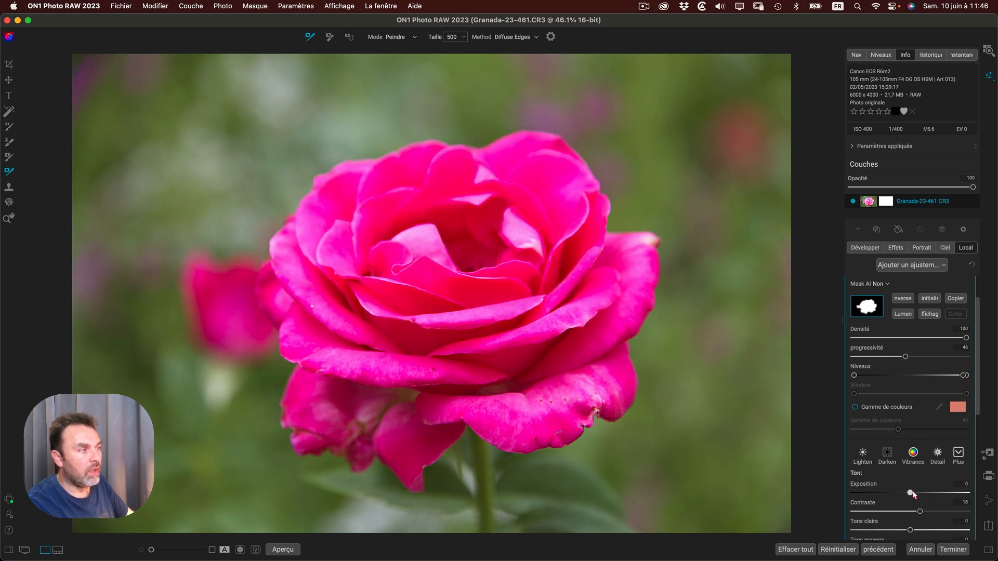
pyautogui.scroll(2, 904, 359)
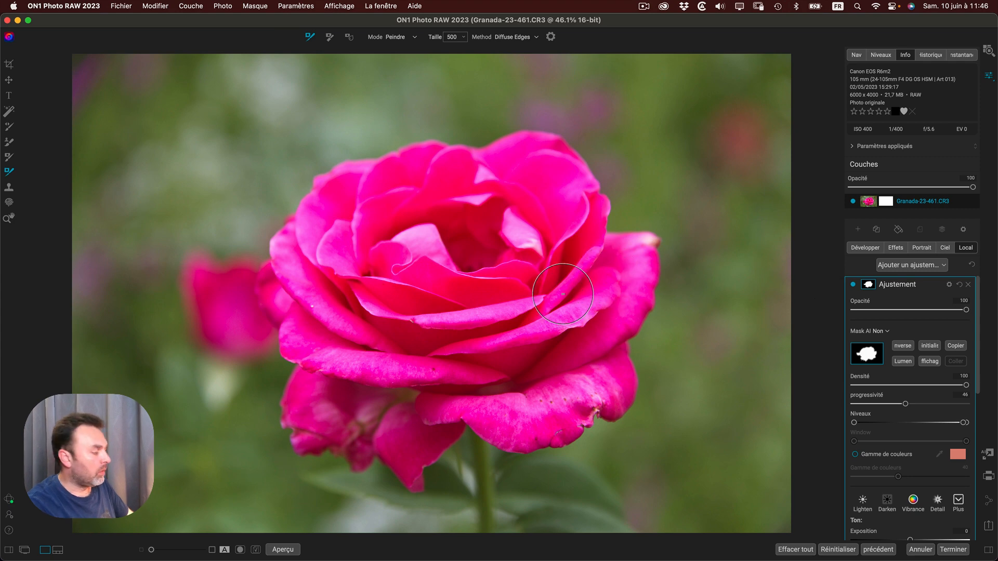
# Step: Switch to the palace photo Granada-23-285, open the Sky Swap AI mask options, and show and hide the mask overlay
pyautogui.press('Right')
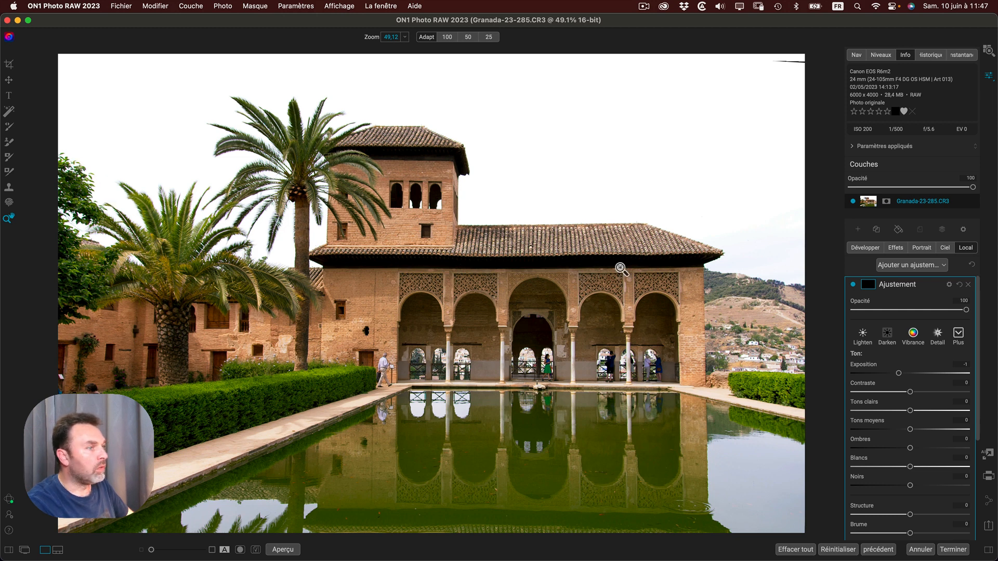
pyautogui.click(947, 250)
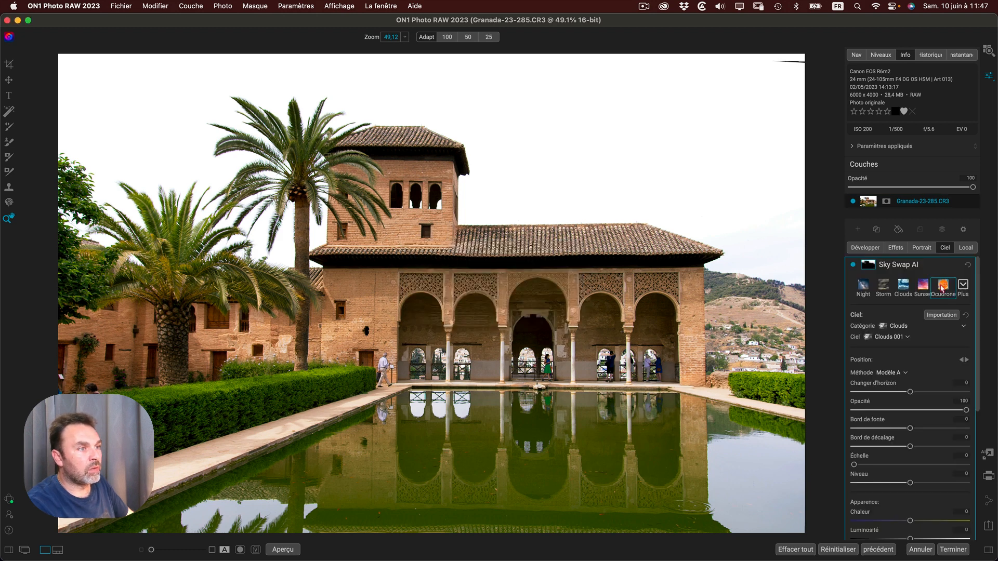
pyautogui.click(873, 265)
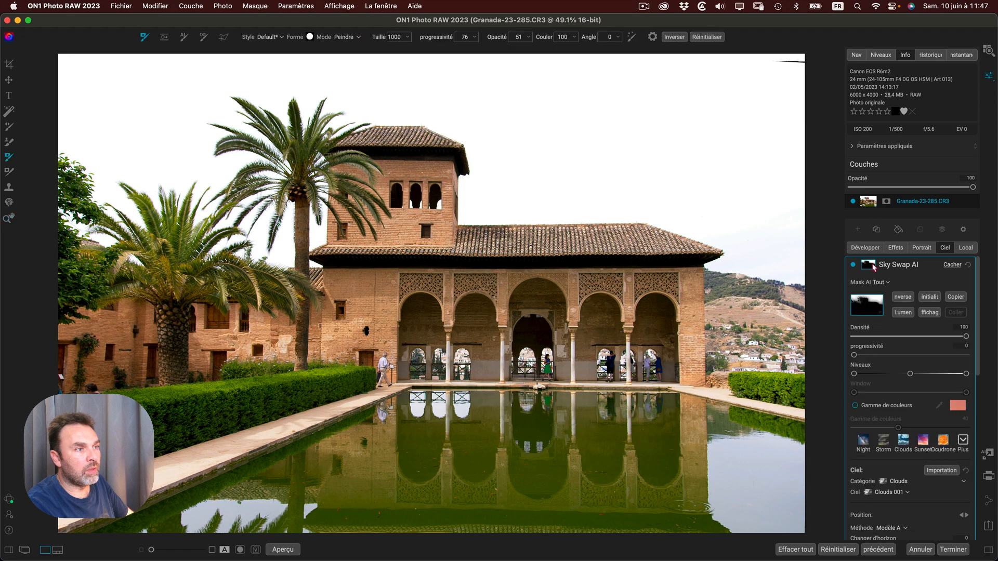
pyautogui.click(927, 312)
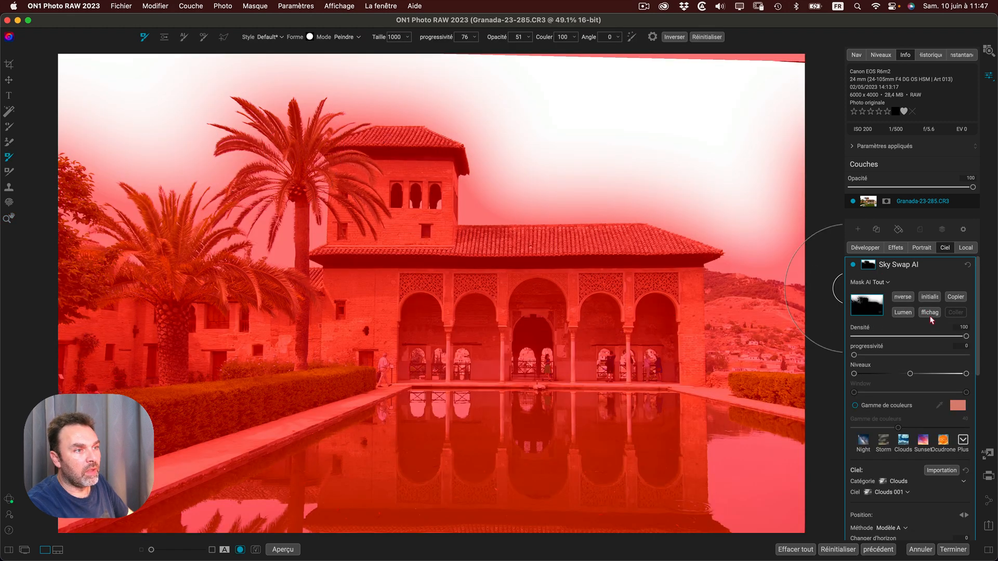
pyautogui.click(930, 314)
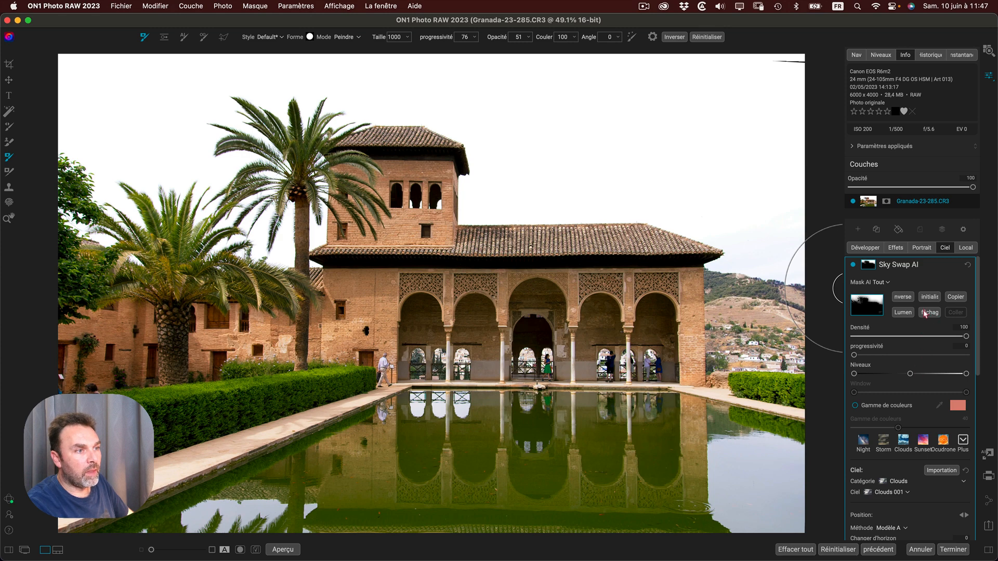
# Step: Replace the palace photo's sky using the Clouds preset and choose the Clouds 043 sky
pyautogui.click(904, 451)
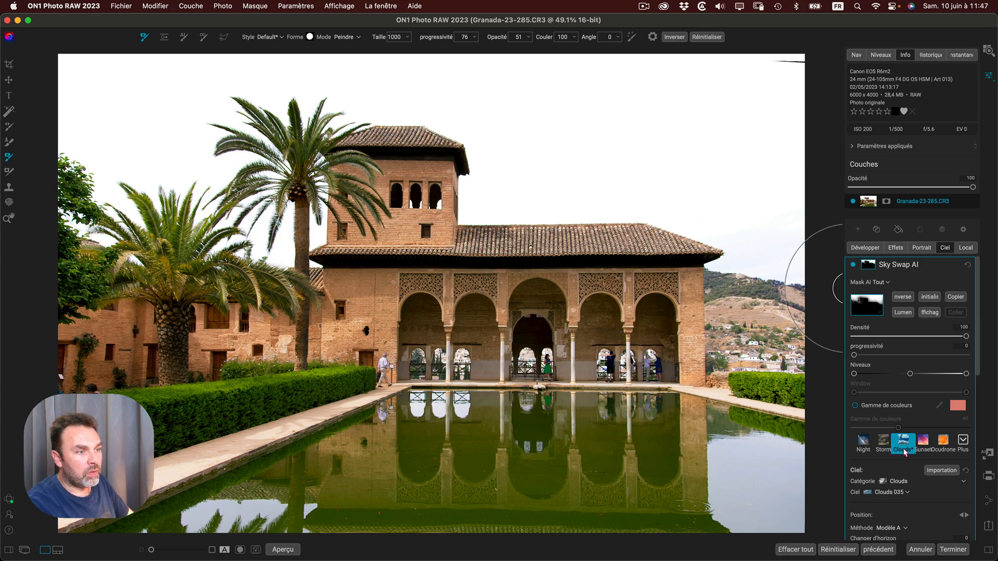
pyautogui.scroll(-4, 903, 467)
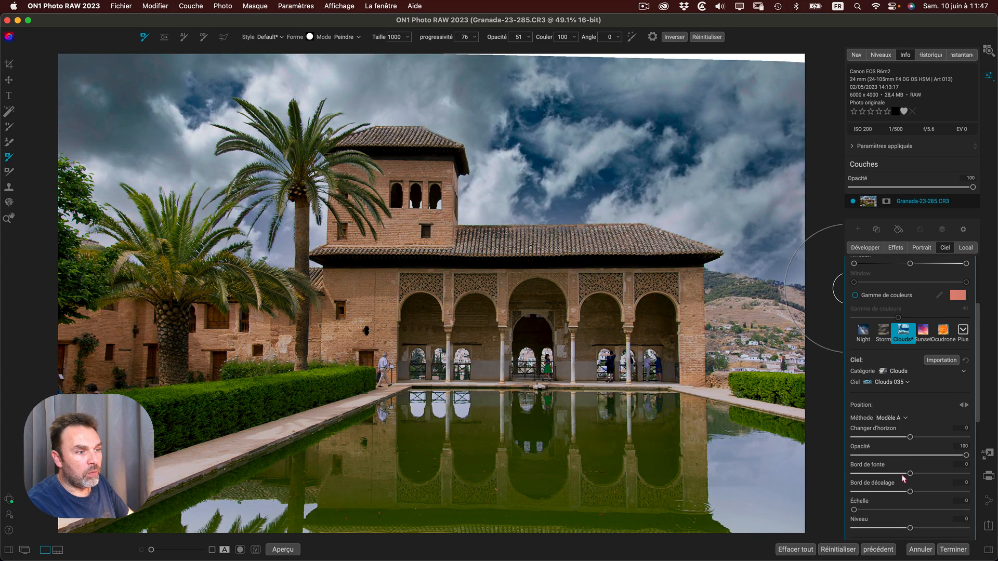
pyautogui.click(903, 382)
pyautogui.click(902, 291)
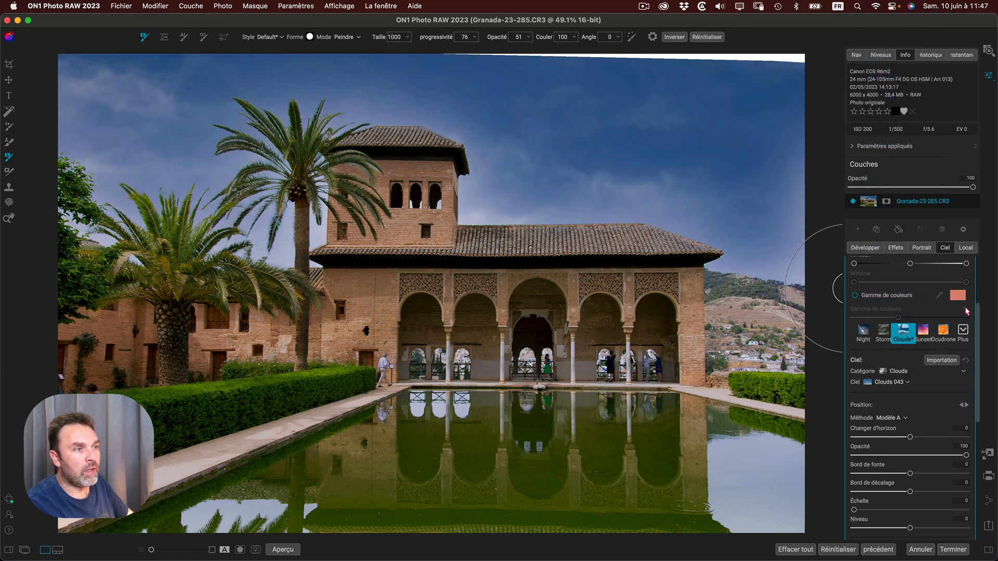
# Step: Review the sky's position and appearance settings and set the foreground lighting mode to Écran
pyautogui.scroll(4, 957, 354)
pyautogui.scroll(-8, 946, 374)
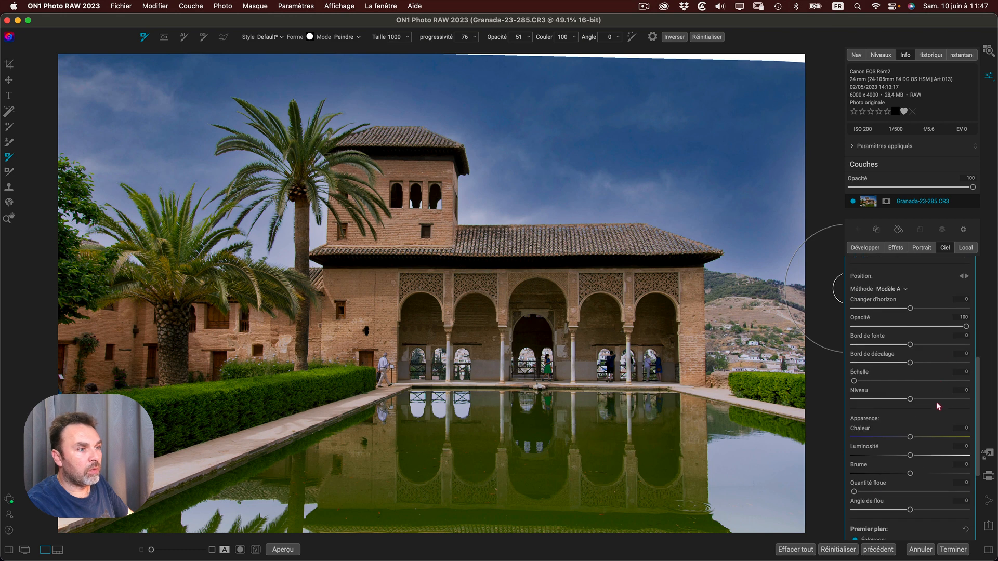
pyautogui.scroll(3, 909, 457)
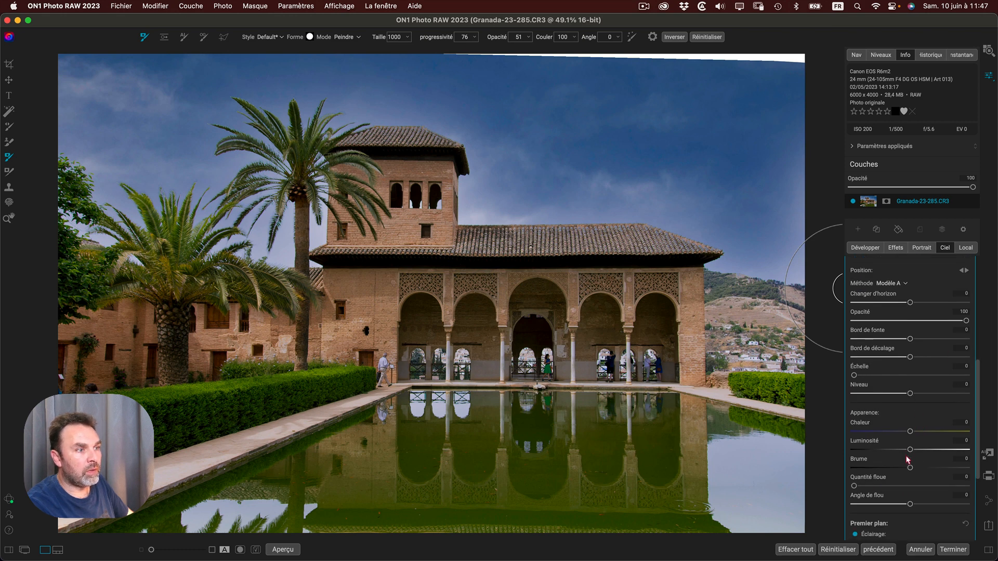
pyautogui.scroll(-1, 905, 464)
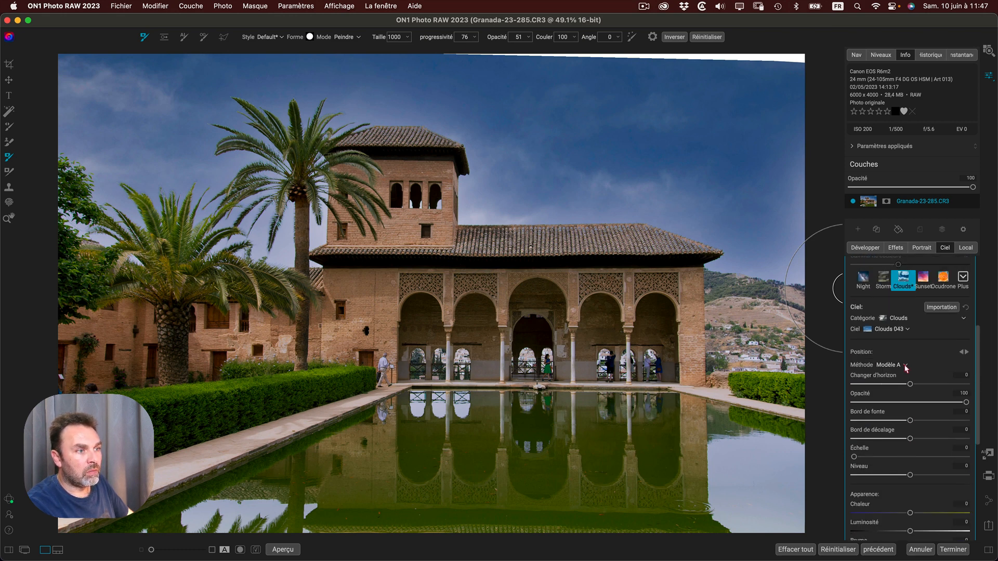
pyautogui.scroll(-10, 892, 462)
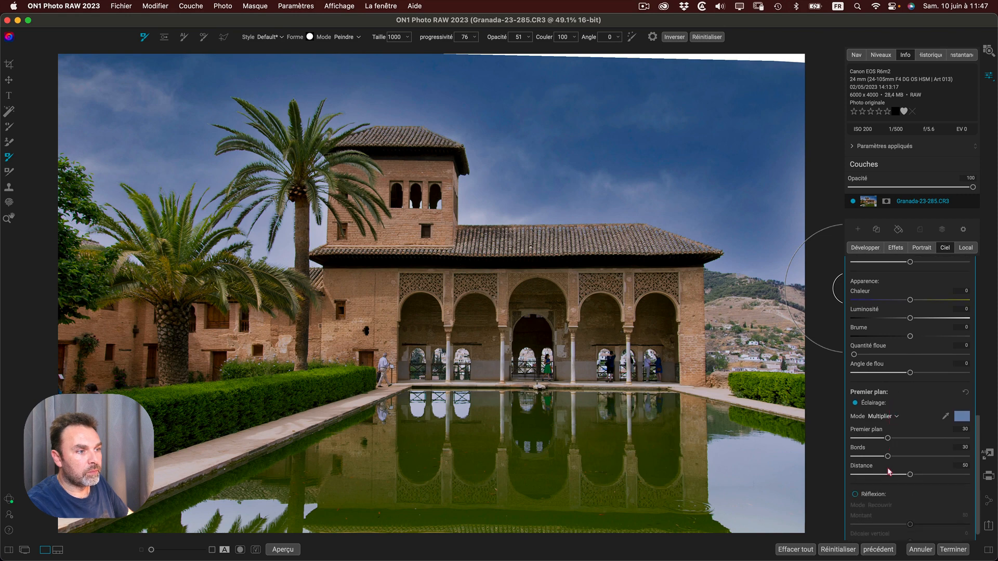
pyautogui.click(893, 418)
pyautogui.click(887, 435)
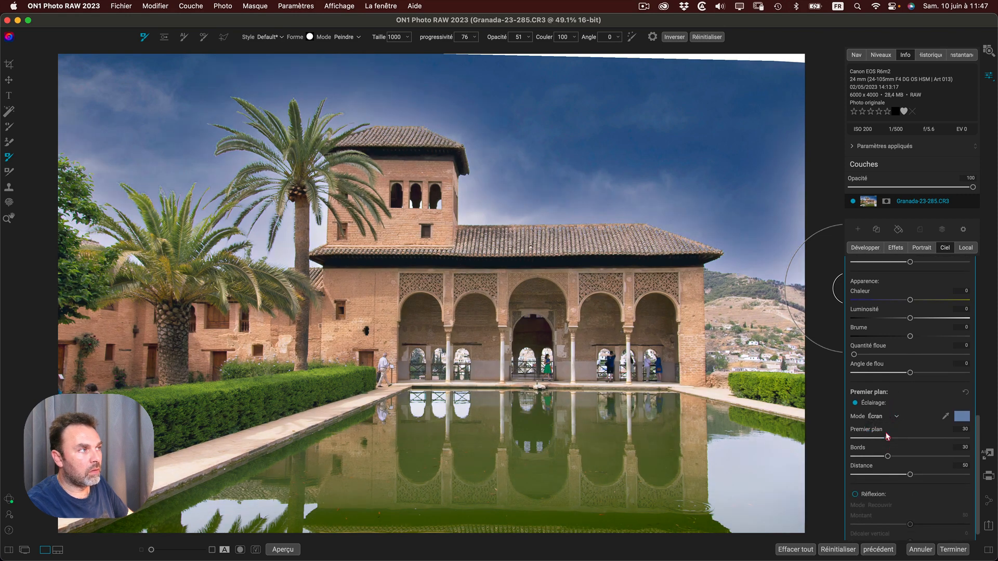
pyautogui.scroll(-1, 882, 454)
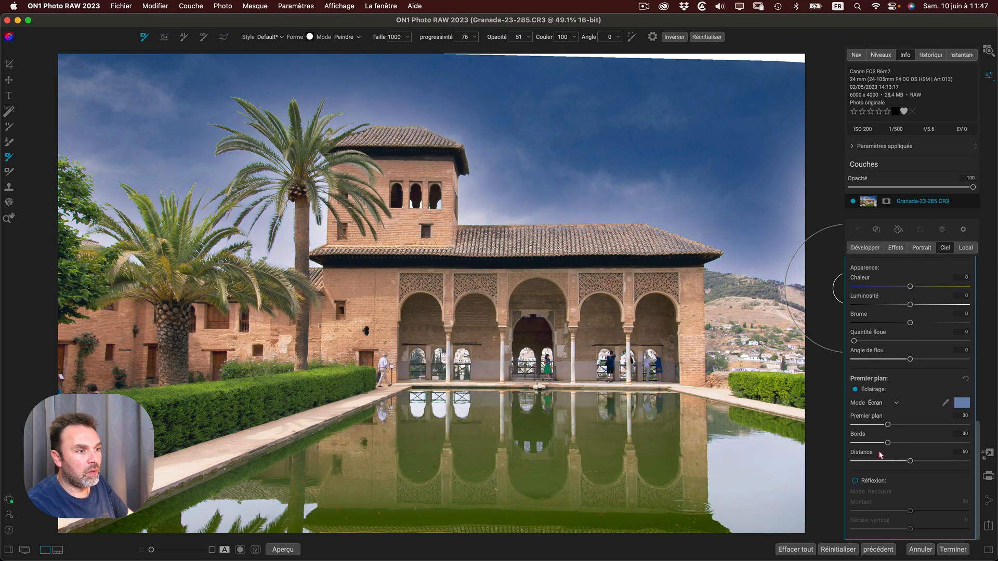
# Step: Enable the sky reflection in the foreground and keep its mode on Recouvrir
pyautogui.click(855, 480)
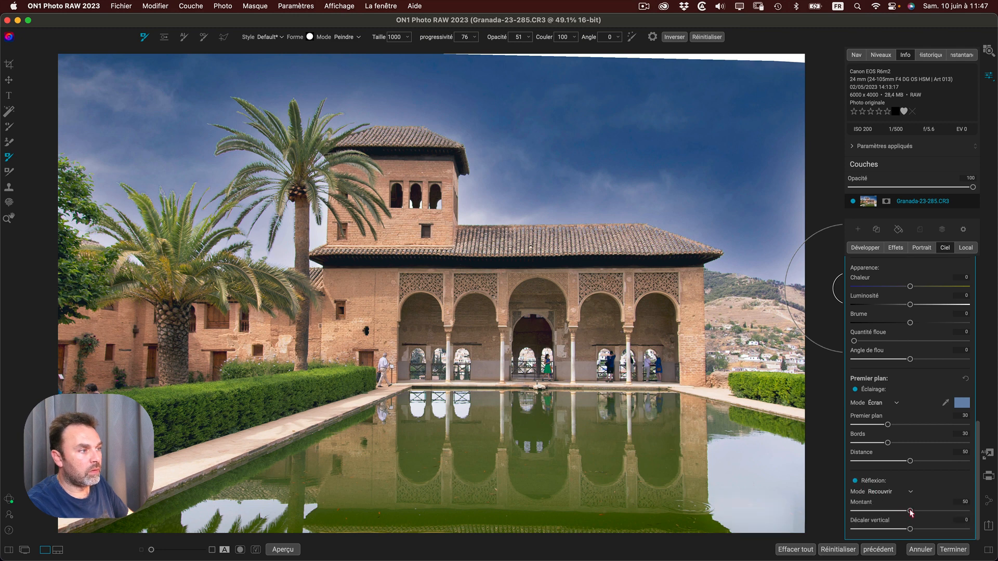
pyautogui.click(907, 492)
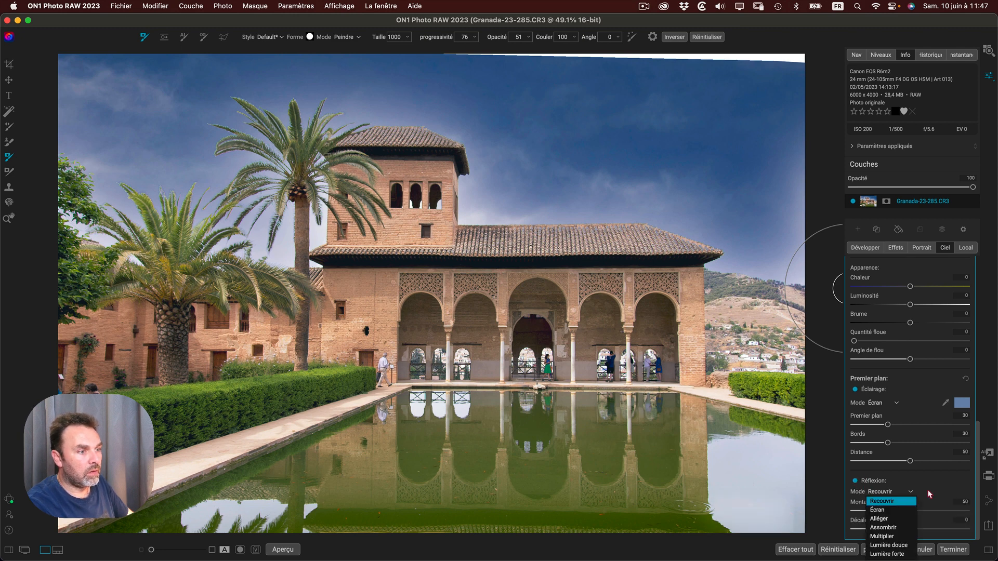
pyautogui.click(889, 501)
# Step: Set the foreground lighting's distance to 76, foreground to 11 and edges to 33, and the sky mask's progressivité to 4
pyautogui.moveTo(909, 461); pyautogui.dragTo(939, 461)
pyautogui.scroll(1, 907, 467)
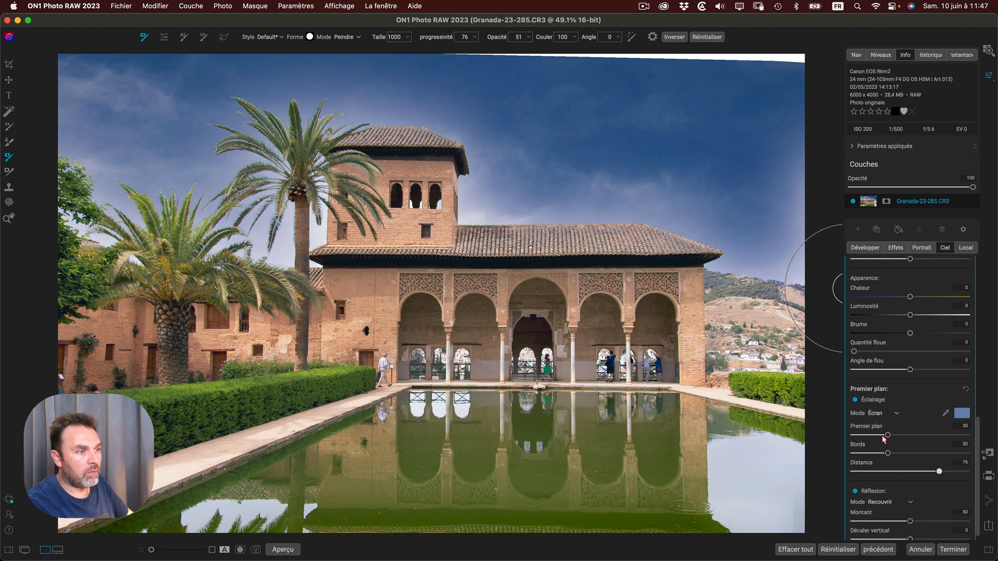
pyautogui.moveTo(870, 436); pyautogui.dragTo(861, 438)
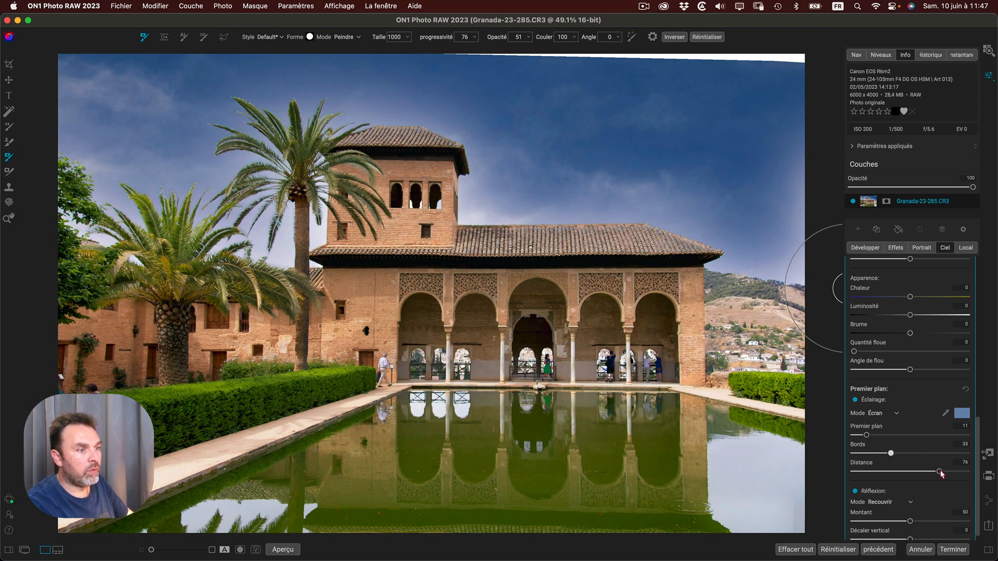
pyautogui.scroll(10, 930, 464)
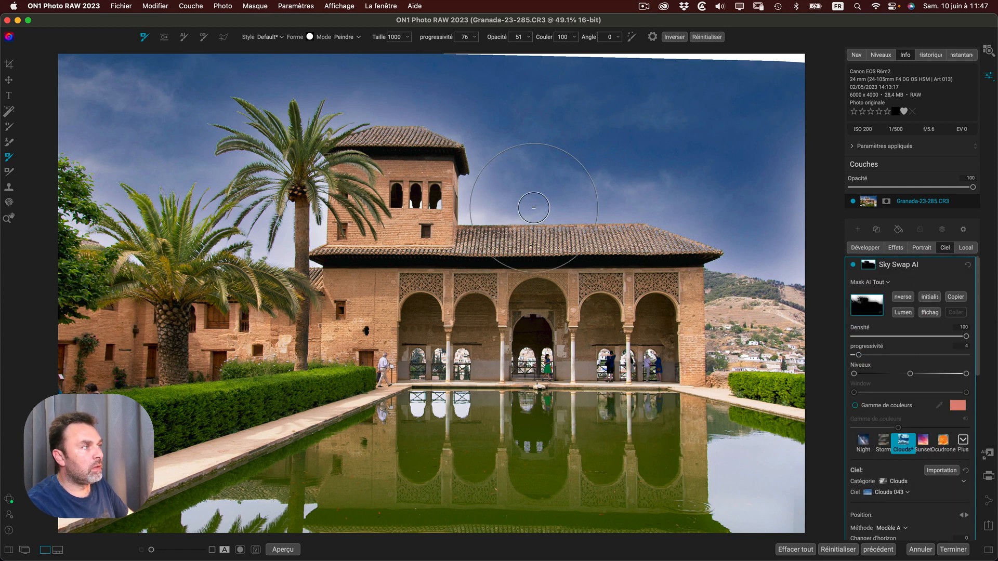
# Step: Inspect the sky's edges around the palm trees, tower and roof at 100% zoom, and return to the full view
pyautogui.click(9, 219)
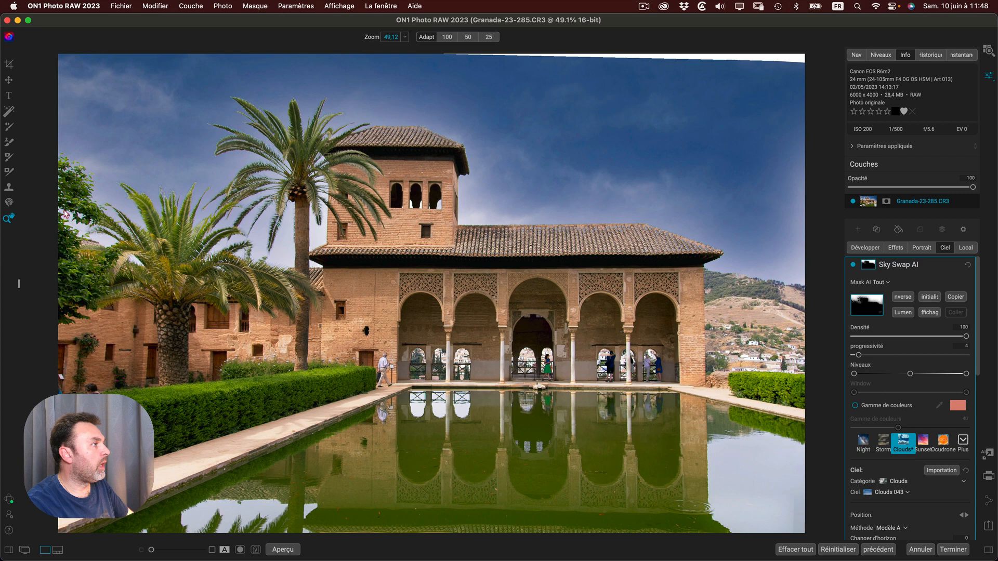
pyautogui.click(307, 140)
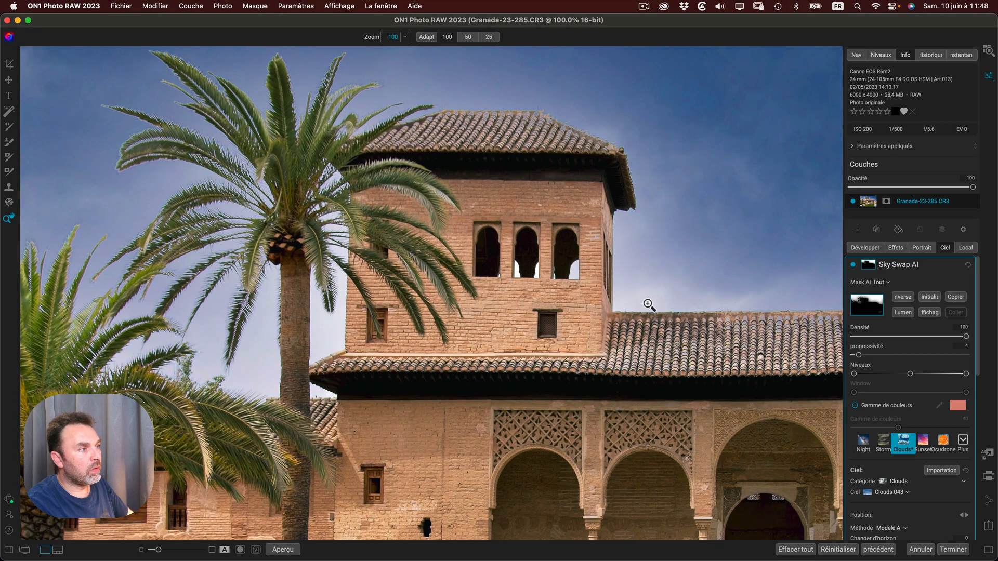
pyautogui.hscroll(15, 649, 306)
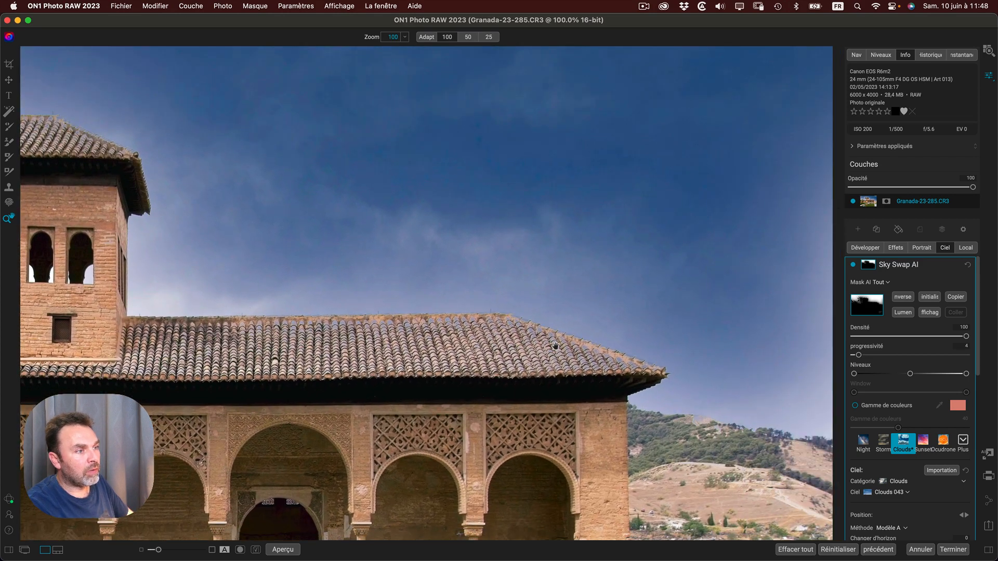
pyautogui.hscroll(-18, 555, 345)
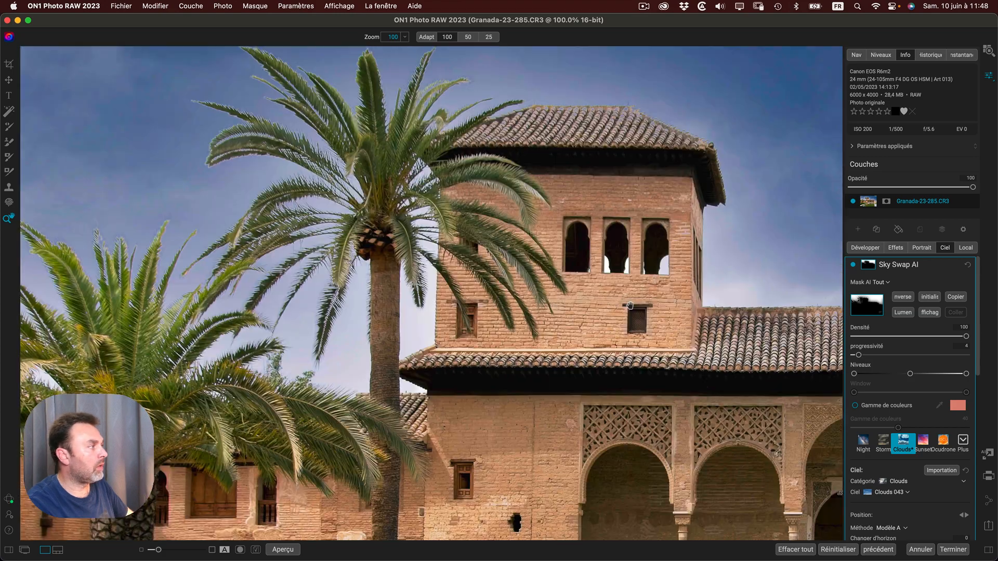
pyautogui.hscroll(-3, 630, 305)
pyautogui.press('super+0')
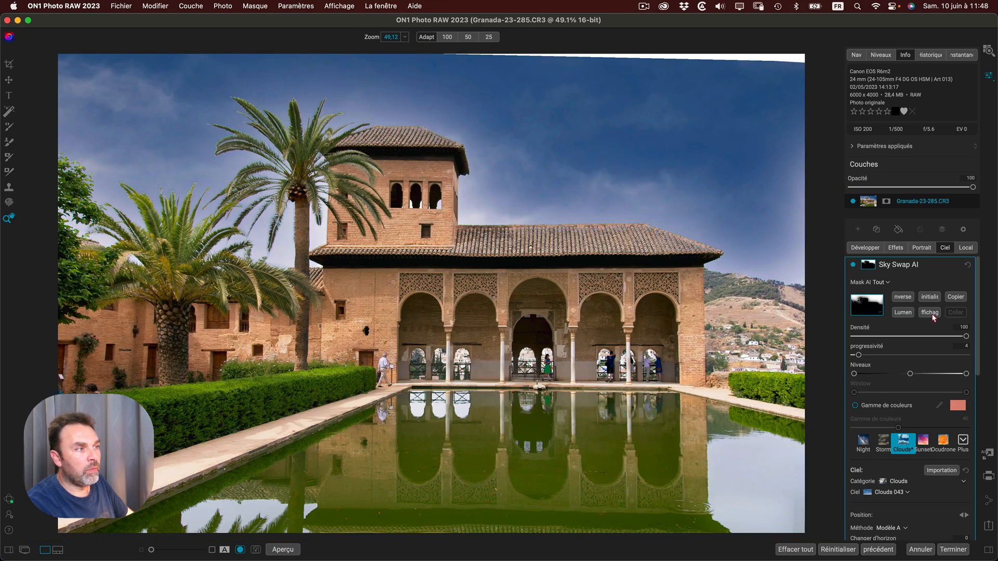
# Step: Display the sky mask overlay and refine the mask with the Hard Edges method along the tower, roof, hills and open sky
pyautogui.click(929, 312)
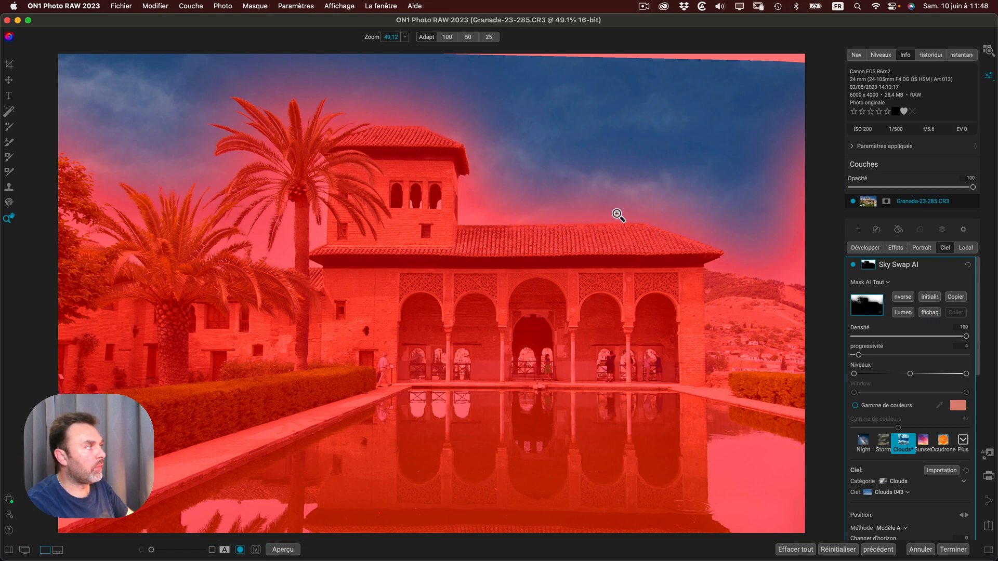
pyautogui.click(9, 173)
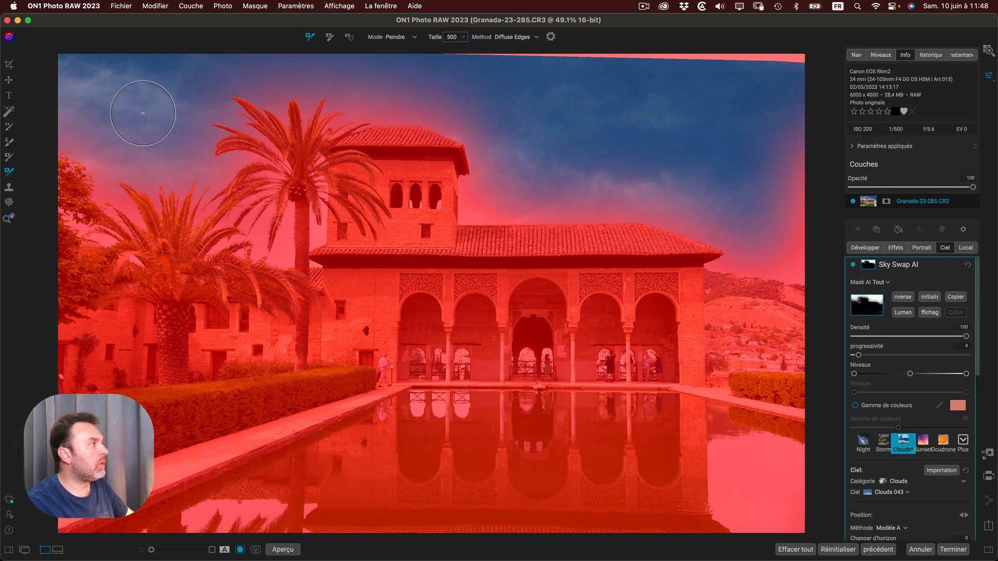
pyautogui.click(509, 37)
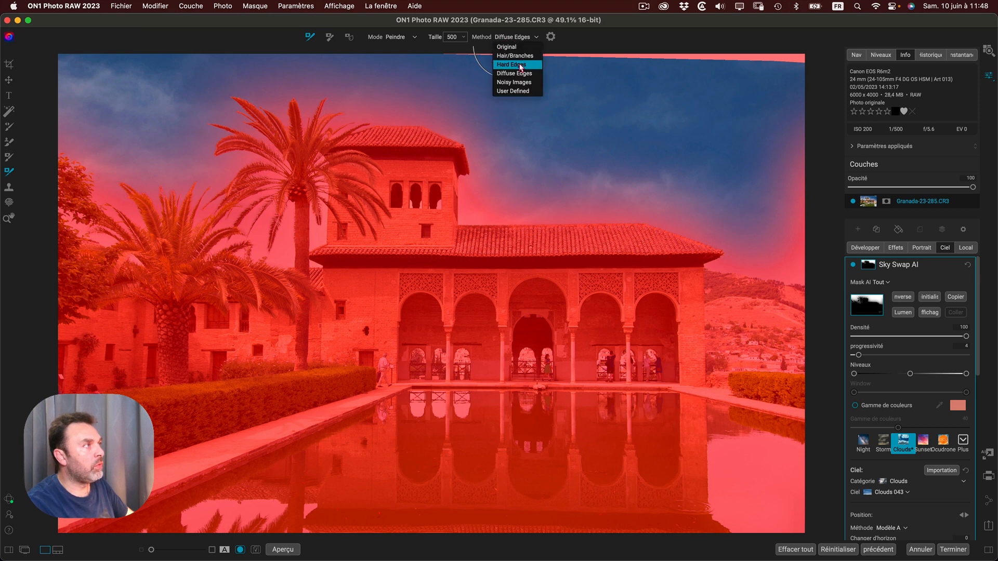
pyautogui.click(520, 66)
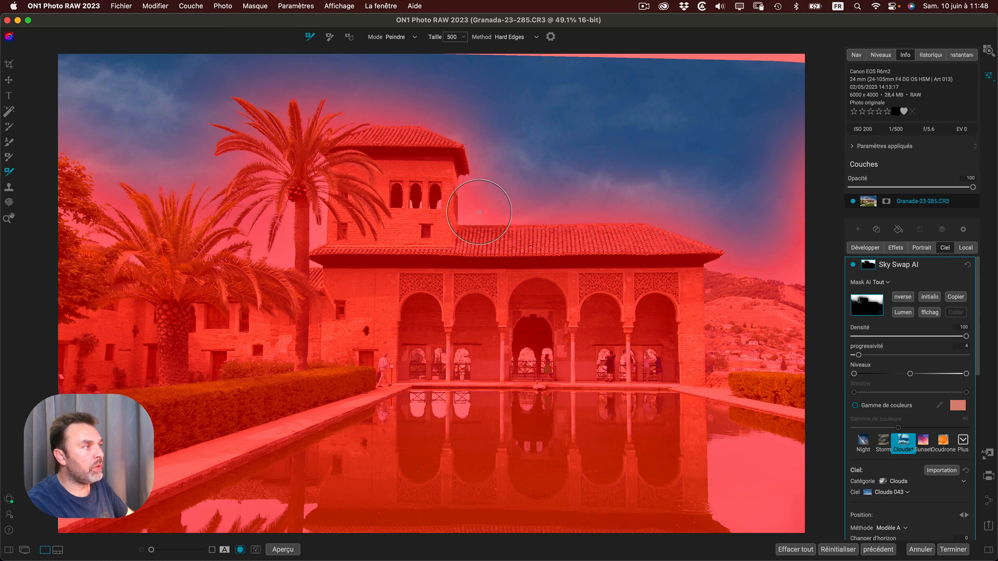
pyautogui.moveTo(373, 119)
pyautogui.mouseDown()
pyautogui.moveTo(469, 136)
pyautogui.moveTo(480, 165)
pyautogui.moveTo(474, 208)
pyautogui.moveTo(683, 221)
pyautogui.moveTo(753, 261)
pyautogui.moveTo(828, 265)
pyautogui.mouseUp()
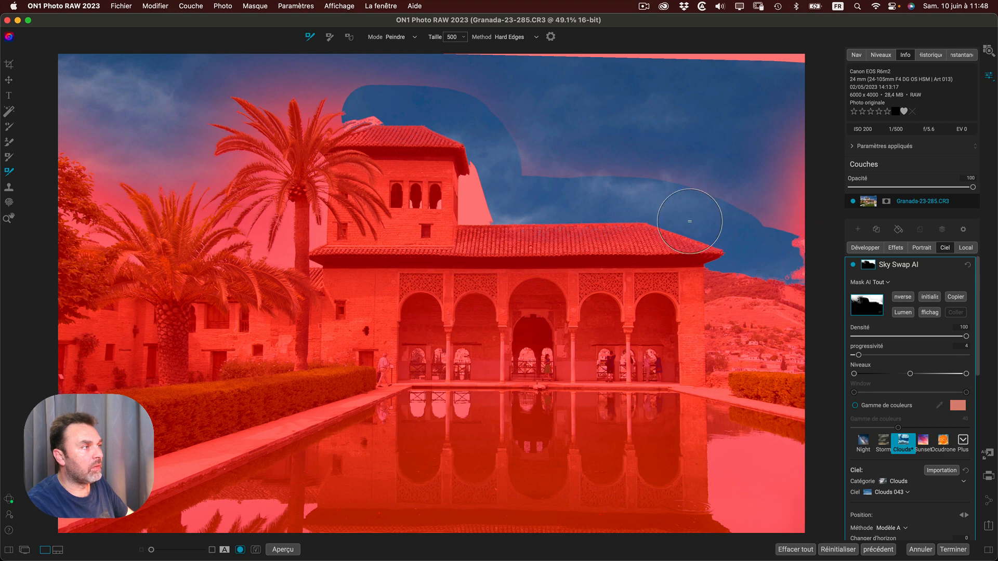
pyautogui.moveTo(476, 209); pyautogui.dragTo(467, 182)
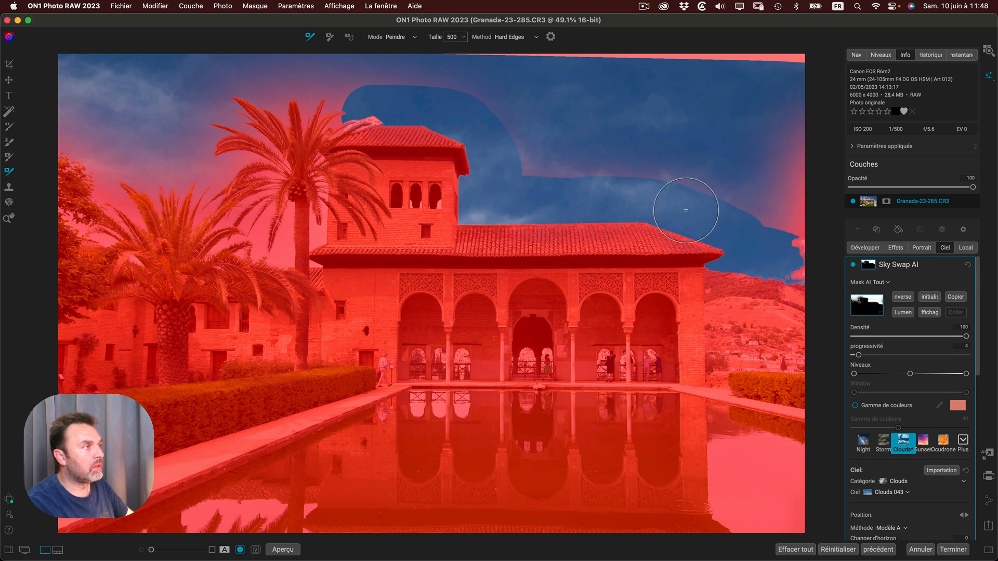
pyautogui.moveTo(770, 254)
pyautogui.mouseDown()
pyautogui.moveTo(779, 263)
pyautogui.moveTo(785, 88)
pyautogui.moveTo(673, 68)
pyautogui.moveTo(413, 65)
pyautogui.mouseUp()
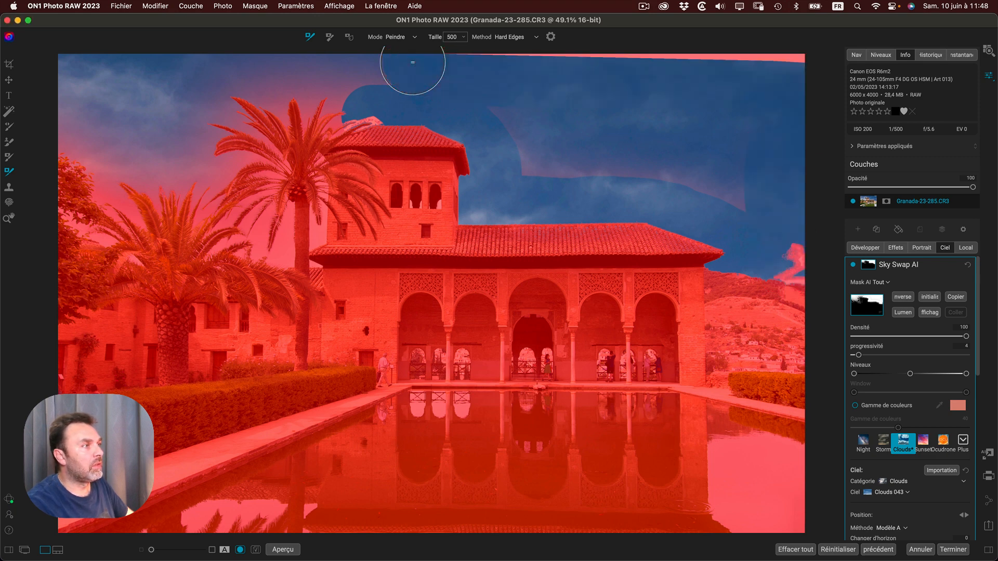
pyautogui.moveTo(759, 205)
pyautogui.mouseDown()
pyautogui.moveTo(545, 163)
pyautogui.moveTo(551, 115)
pyautogui.moveTo(709, 136)
pyautogui.moveTo(494, 103)
pyautogui.moveTo(622, 128)
pyautogui.moveTo(774, 139)
pyautogui.moveTo(769, 163)
pyautogui.mouseUp()
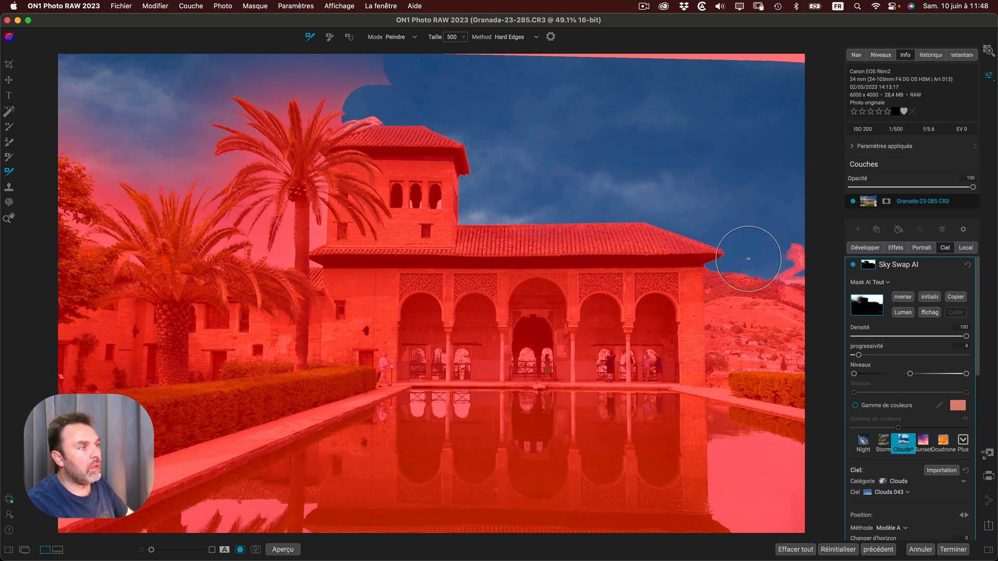
pyautogui.moveTo(751, 250); pyautogui.dragTo(789, 263)
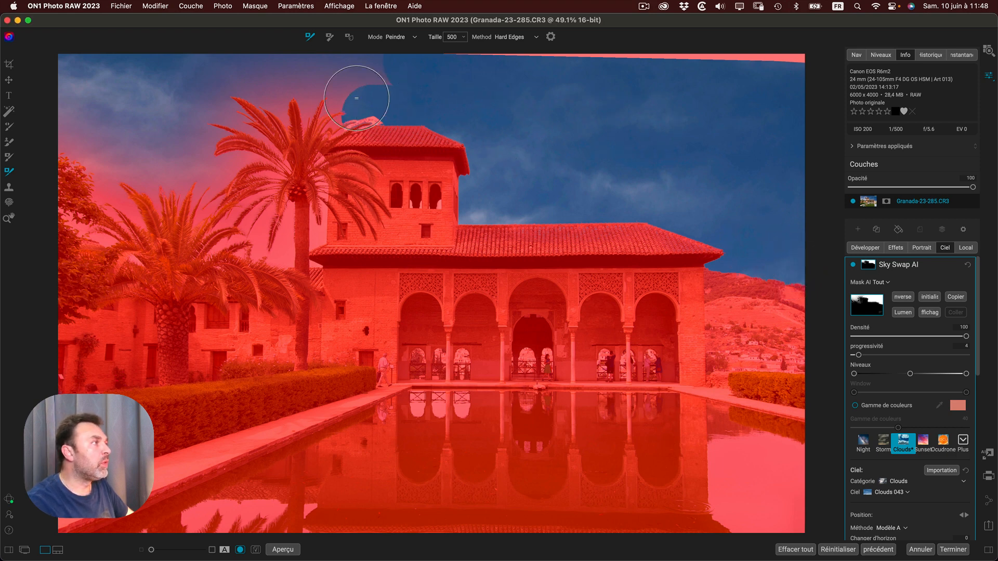
pyautogui.moveTo(393, 78)
pyautogui.mouseDown()
pyautogui.moveTo(282, 64)
pyautogui.moveTo(143, 66)
pyautogui.moveTo(81, 77)
pyautogui.moveTo(62, 103)
pyautogui.moveTo(67, 119)
pyautogui.moveTo(116, 133)
pyautogui.mouseUp()
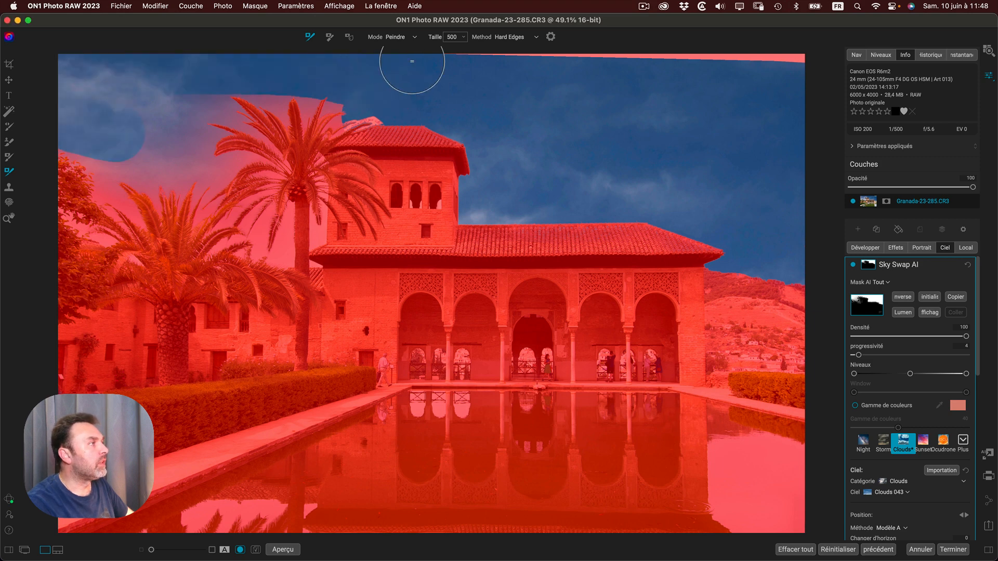
# Step: Refine the sky mask around the palm trees and foliage with the Hair/Branches method, then hide the mask overlay
pyautogui.click(519, 37)
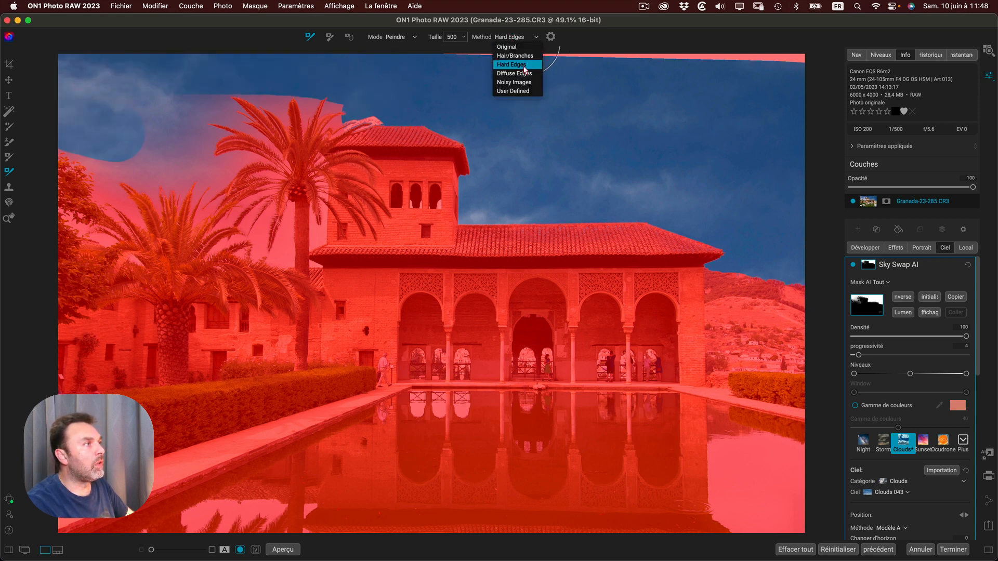
pyautogui.click(526, 59)
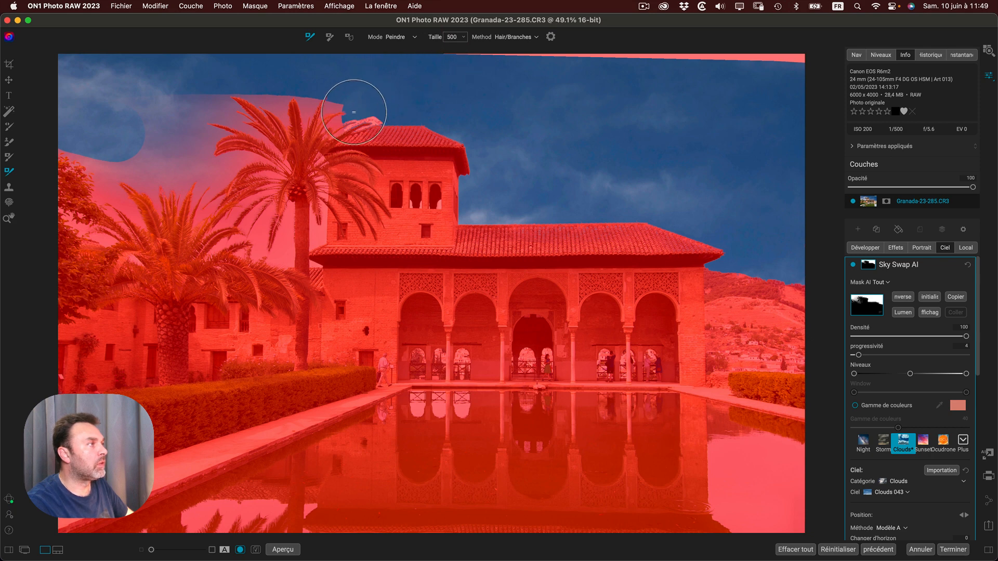
pyautogui.moveTo(353, 108)
pyautogui.mouseDown()
pyautogui.moveTo(336, 121)
pyautogui.moveTo(366, 98)
pyautogui.moveTo(335, 104)
pyautogui.moveTo(337, 86)
pyautogui.moveTo(315, 88)
pyautogui.moveTo(304, 107)
pyautogui.moveTo(306, 86)
pyautogui.moveTo(191, 96)
pyautogui.moveTo(264, 139)
pyautogui.moveTo(217, 126)
pyautogui.moveTo(186, 131)
pyautogui.moveTo(198, 163)
pyautogui.moveTo(238, 168)
pyautogui.moveTo(215, 174)
pyautogui.moveTo(199, 218)
pyautogui.moveTo(244, 211)
pyautogui.moveTo(262, 182)
pyautogui.moveTo(276, 208)
pyautogui.moveTo(271, 243)
pyautogui.moveTo(225, 246)
pyautogui.moveTo(313, 265)
pyautogui.moveTo(320, 159)
pyautogui.moveTo(171, 190)
pyautogui.moveTo(145, 173)
pyautogui.moveTo(156, 137)
pyautogui.moveTo(135, 176)
pyautogui.moveTo(67, 162)
pyautogui.moveTo(107, 203)
pyautogui.moveTo(125, 255)
pyautogui.moveTo(81, 199)
pyautogui.mouseUp()
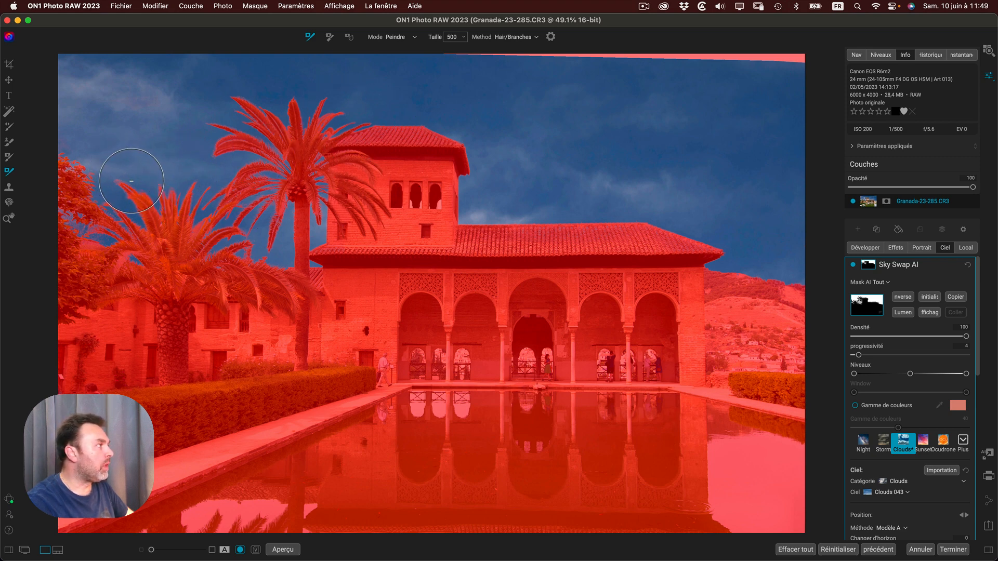
pyautogui.moveTo(123, 172); pyautogui.dragTo(112, 172)
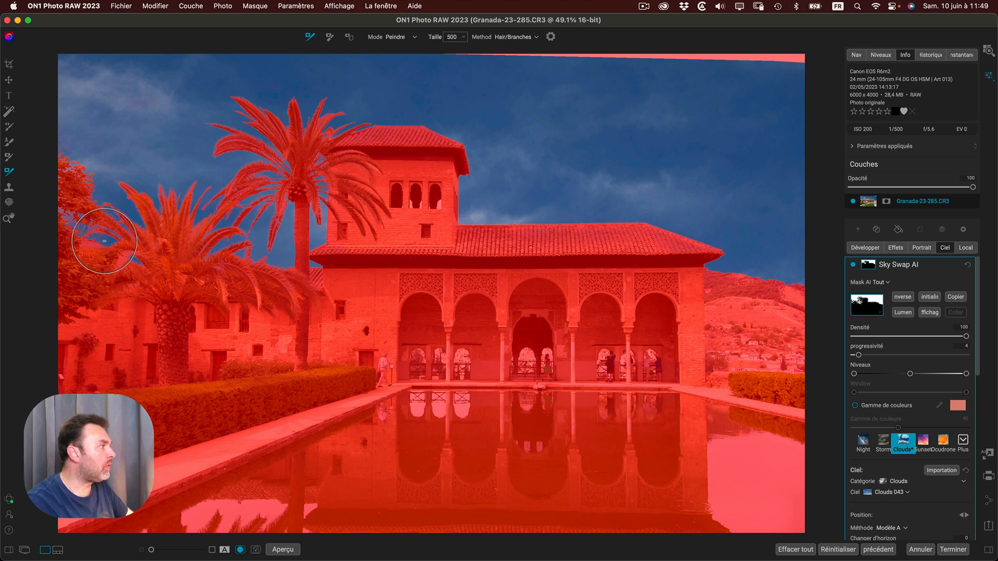
pyautogui.moveTo(103, 240); pyautogui.dragTo(104, 241)
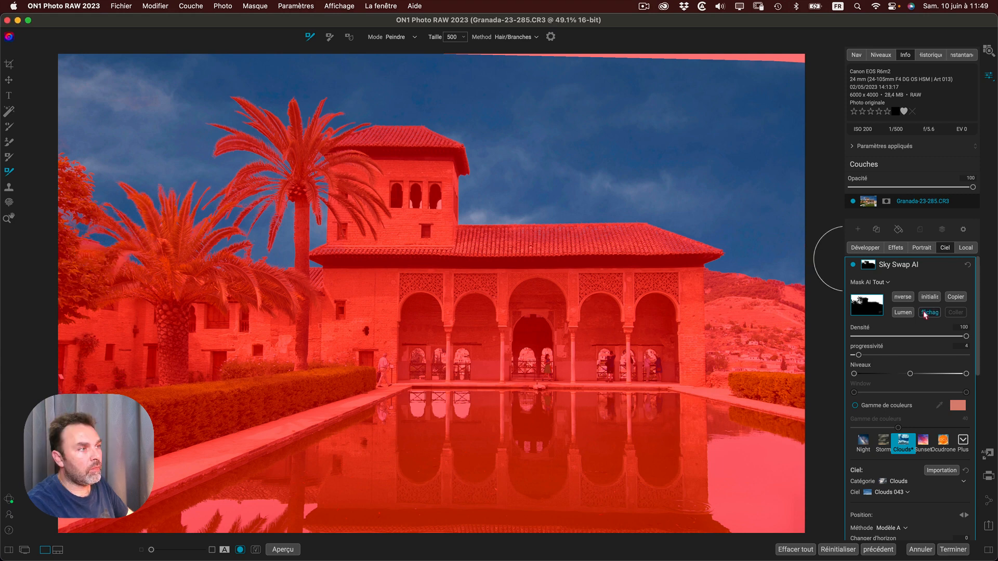
pyautogui.click(929, 312)
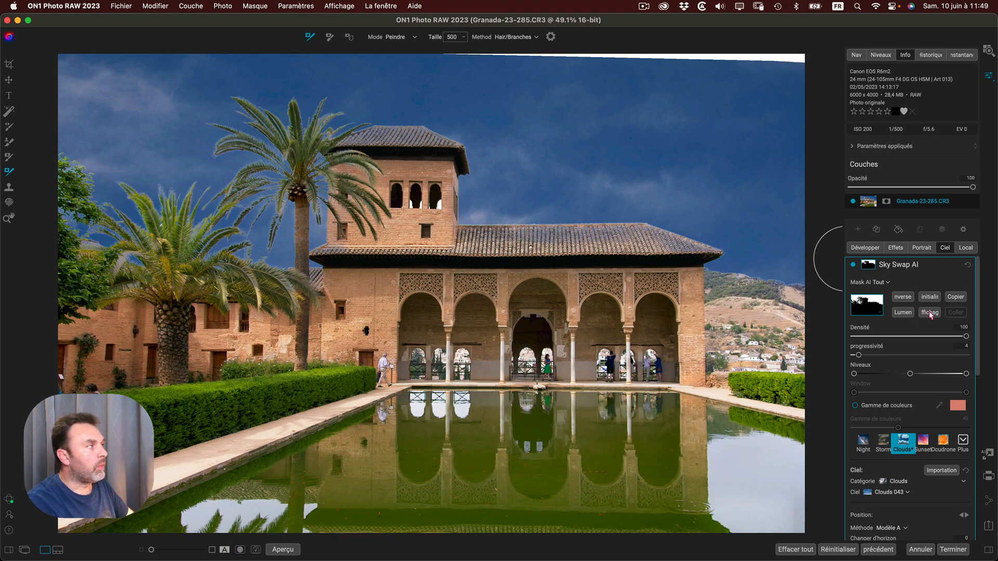
pyautogui.click(929, 312)
pyautogui.click(929, 312)
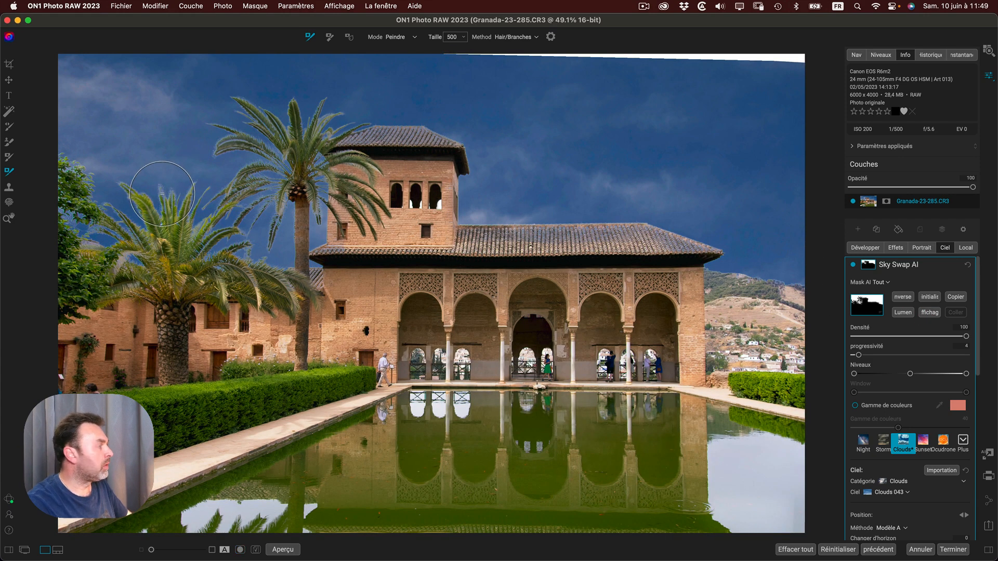
# Step: Set the sky mask's progressivité to 6 and raise its Niveaux midpoint while checking the palm edges at 100% zoom
pyautogui.press('z')
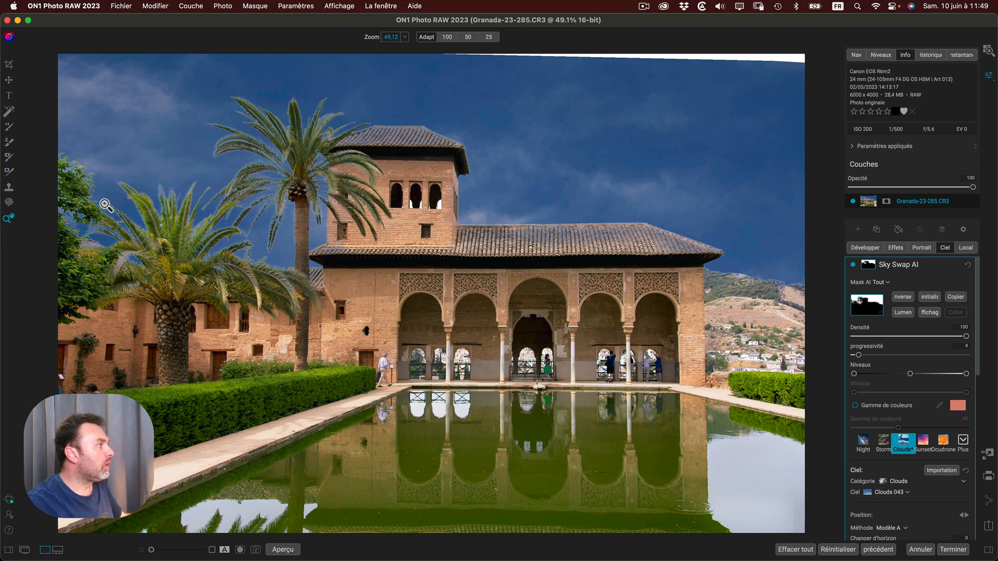
pyautogui.click(150, 203)
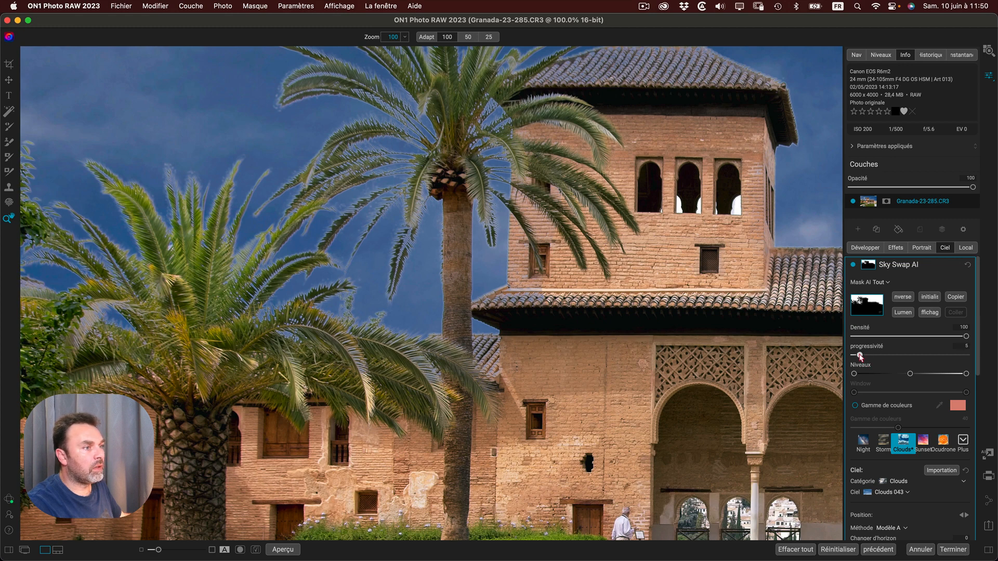
pyautogui.moveTo(905, 373); pyautogui.dragTo(924, 374)
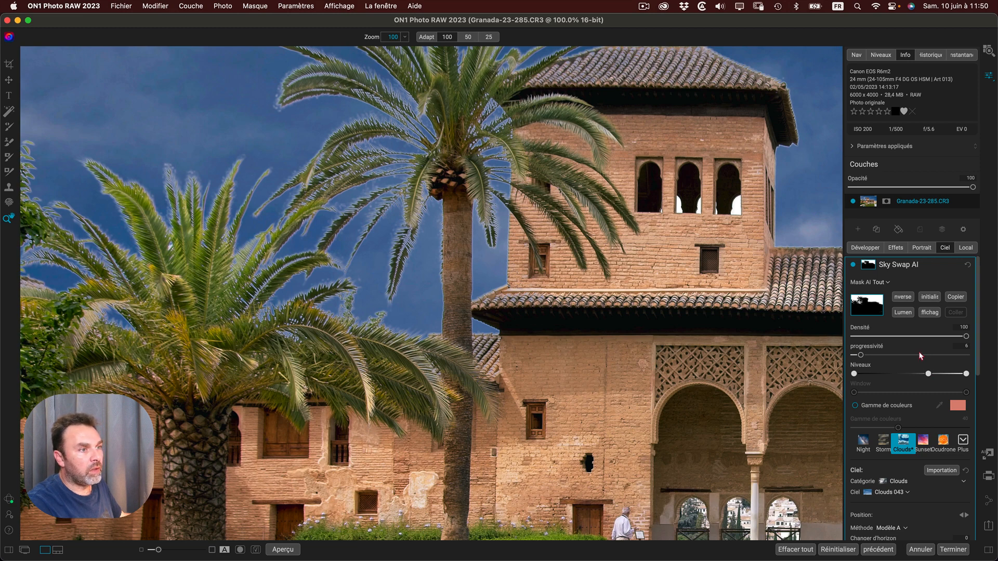
# Step: Compare the full photo with and without the Sky Swap AI replacement
pyautogui.scroll(-1, 919, 356)
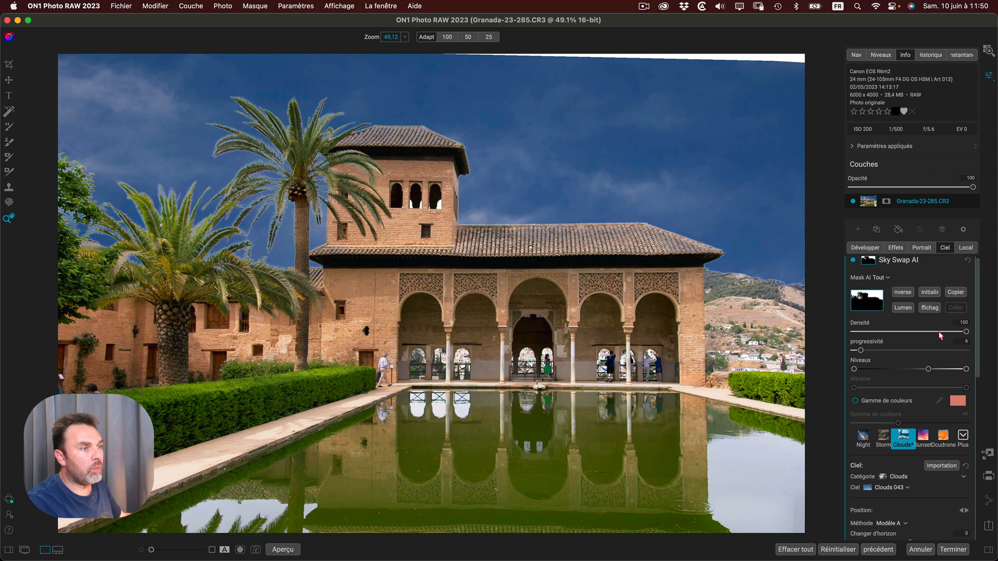
pyautogui.click(853, 260)
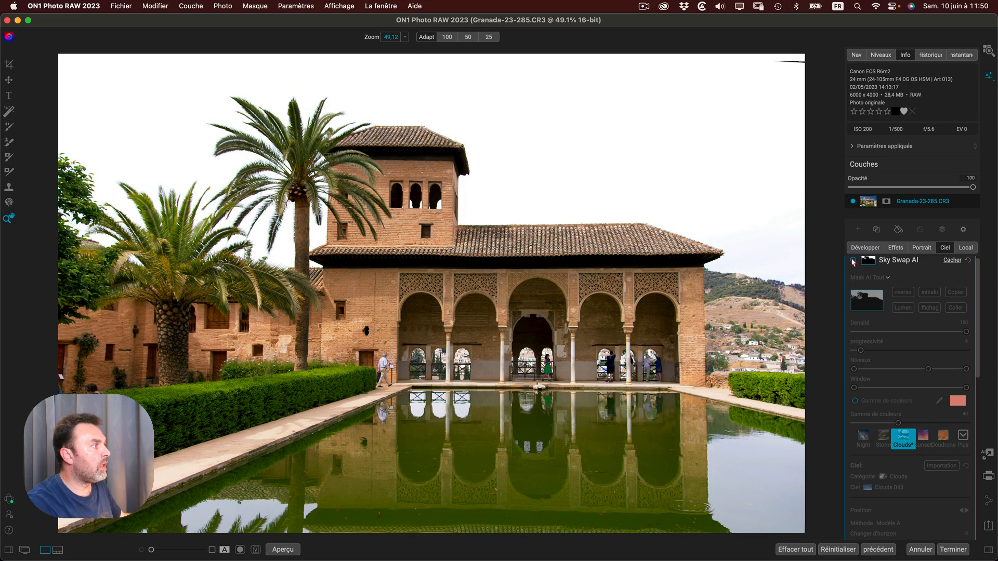
pyautogui.click(853, 261)
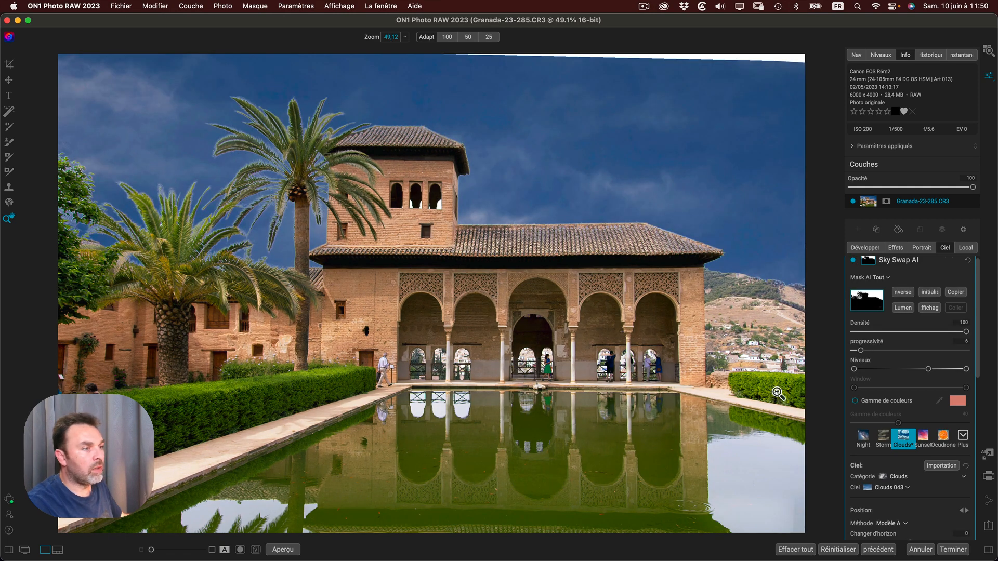
# Step: Set the sky's luminosité to 100 and brume to 41, and raise its chaleur slightly
pyautogui.scroll(-2, 897, 501)
pyautogui.scroll(-10, 898, 502)
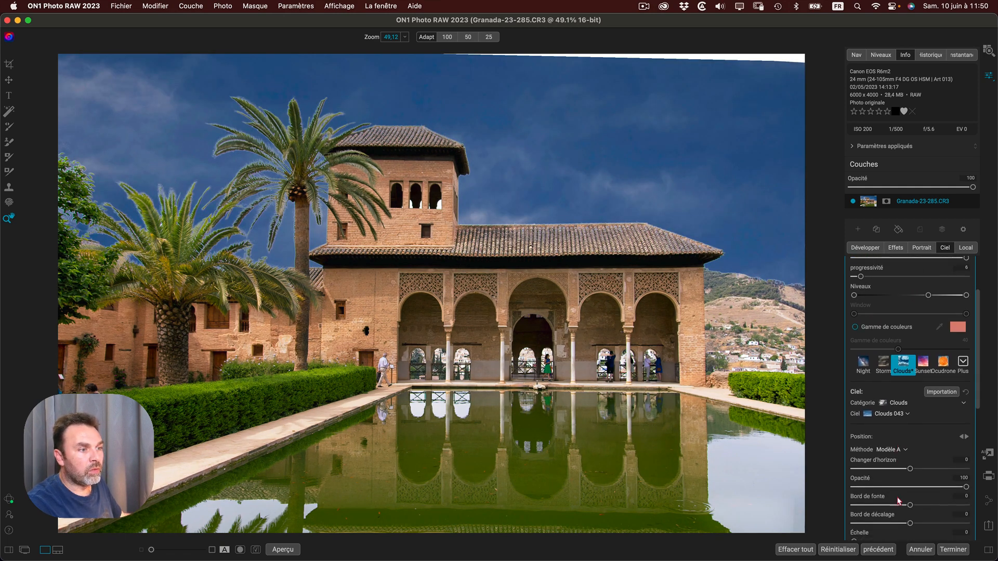
pyautogui.scroll(-6, 898, 500)
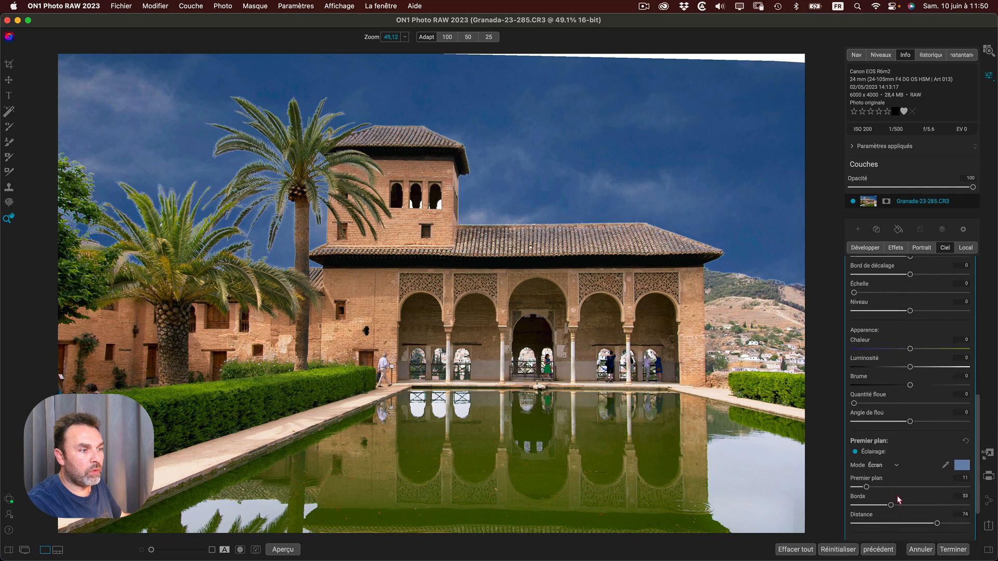
pyautogui.scroll(-2, 898, 443)
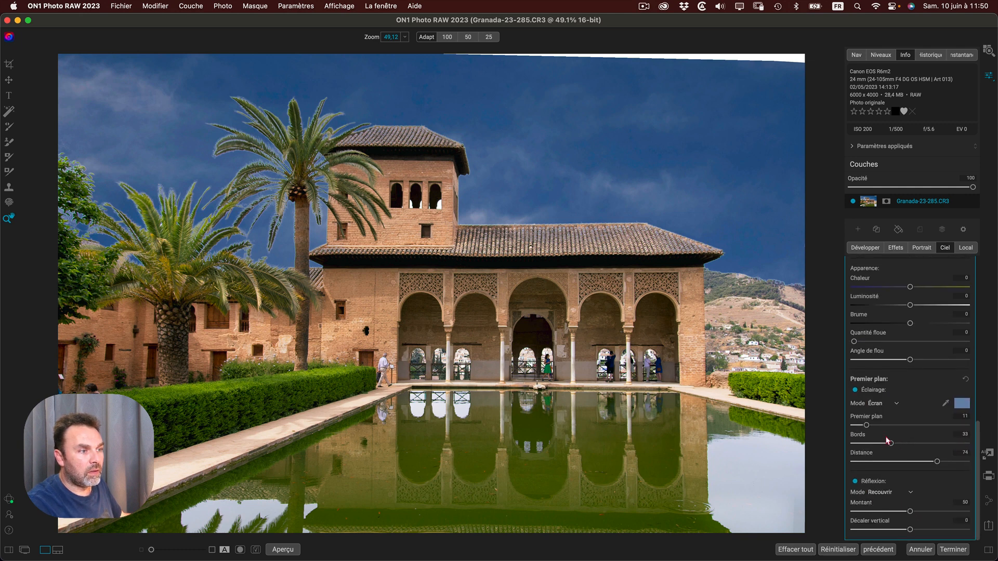
pyautogui.scroll(6, 892, 416)
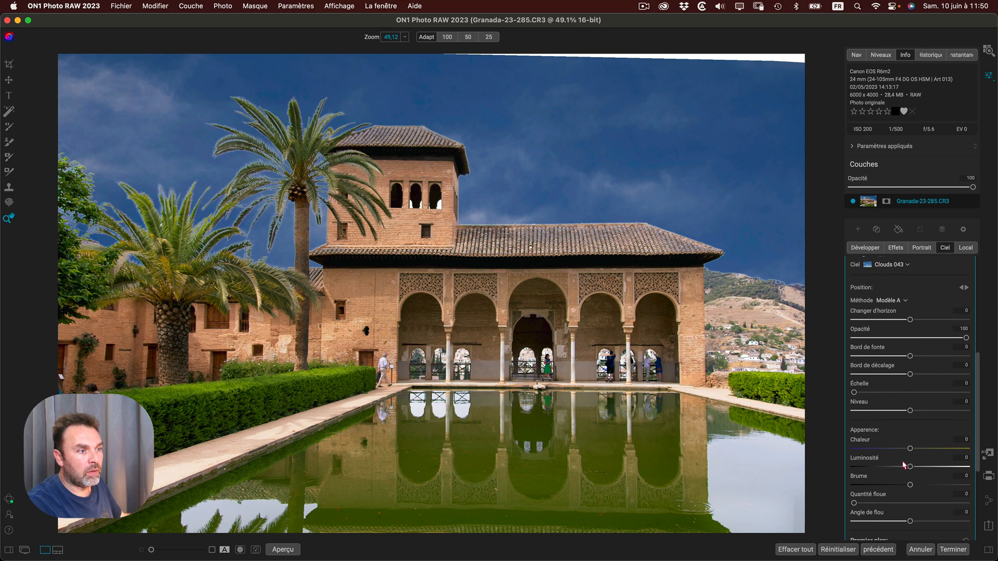
pyautogui.moveTo(913, 469); pyautogui.dragTo(970, 462)
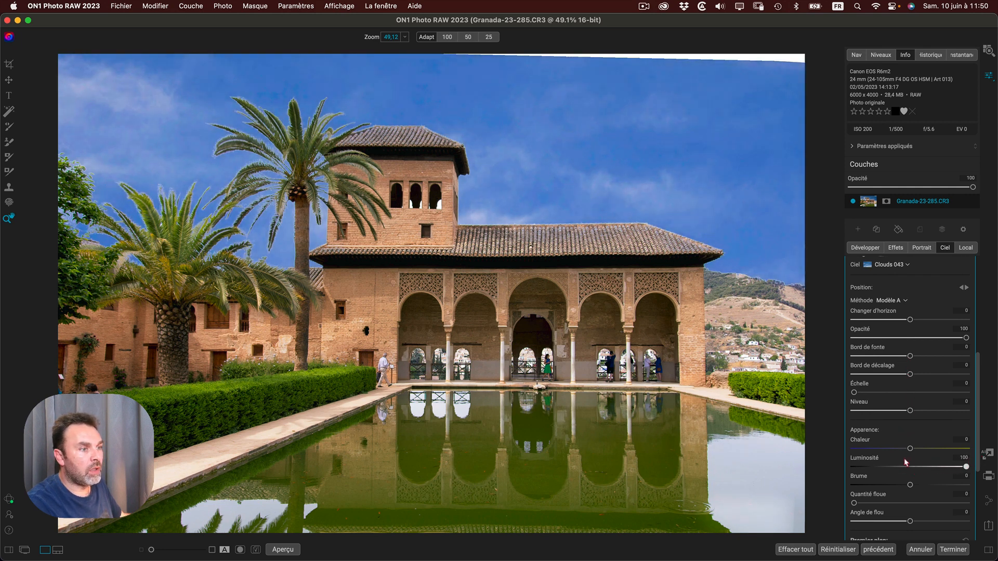
pyautogui.moveTo(910, 485); pyautogui.dragTo(933, 482)
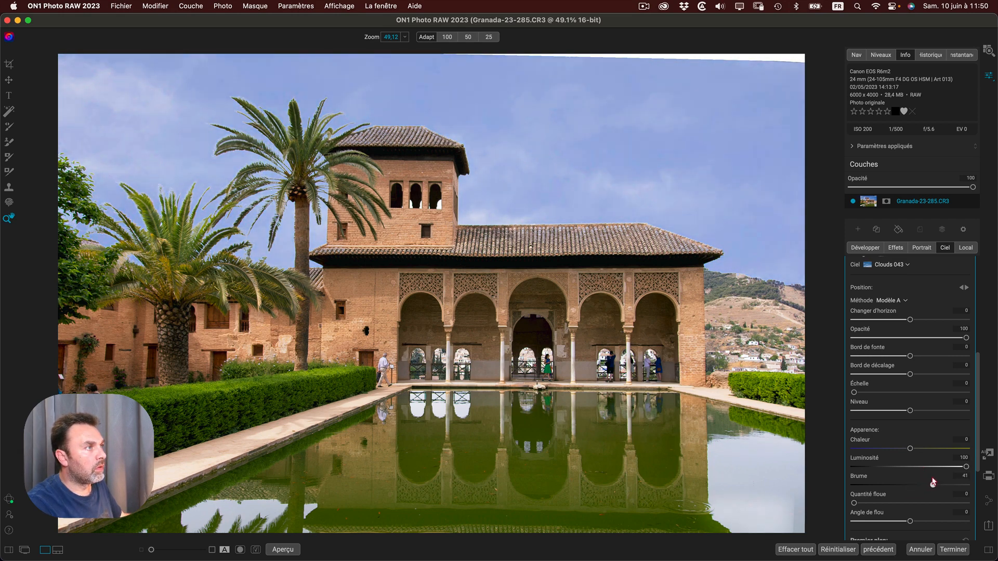
pyautogui.doubleClick(930, 482)
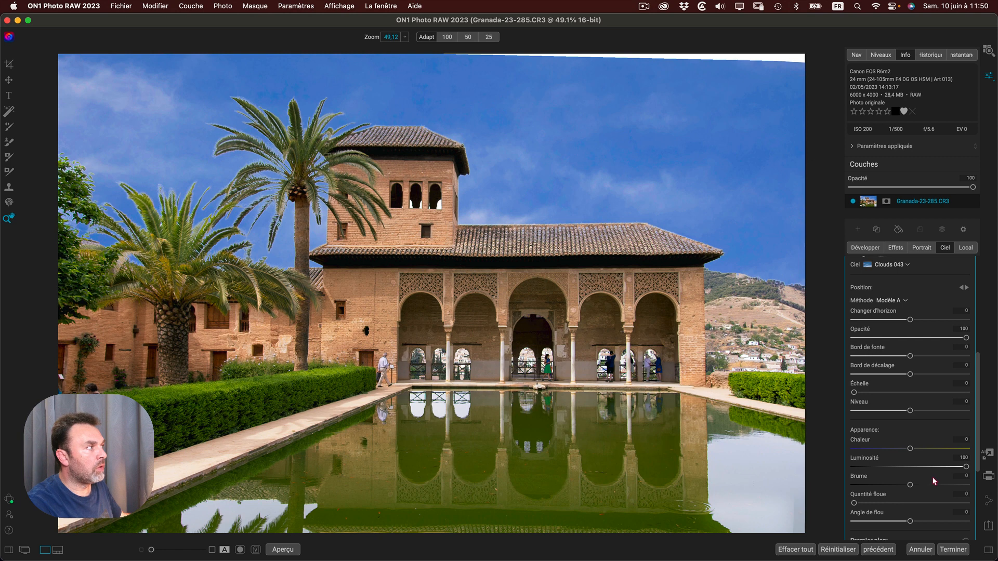
pyautogui.press('super+z')
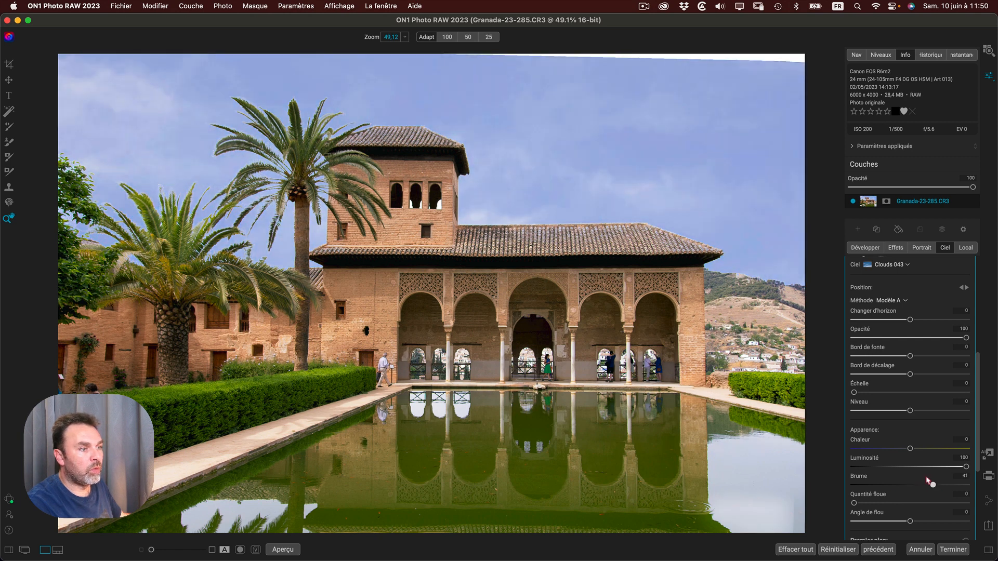
pyautogui.moveTo(913, 450); pyautogui.dragTo(920, 449)
# Step: Compare the adjusted sky with the original photo by toggling the replacement, and display the sky mask overlay
pyautogui.scroll(6, 857, 302)
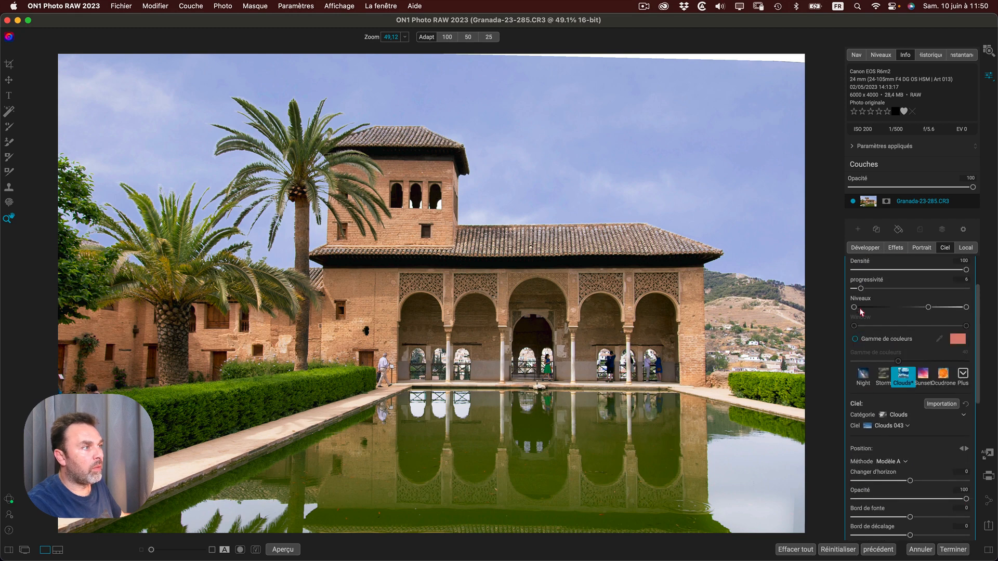
pyautogui.click(854, 266)
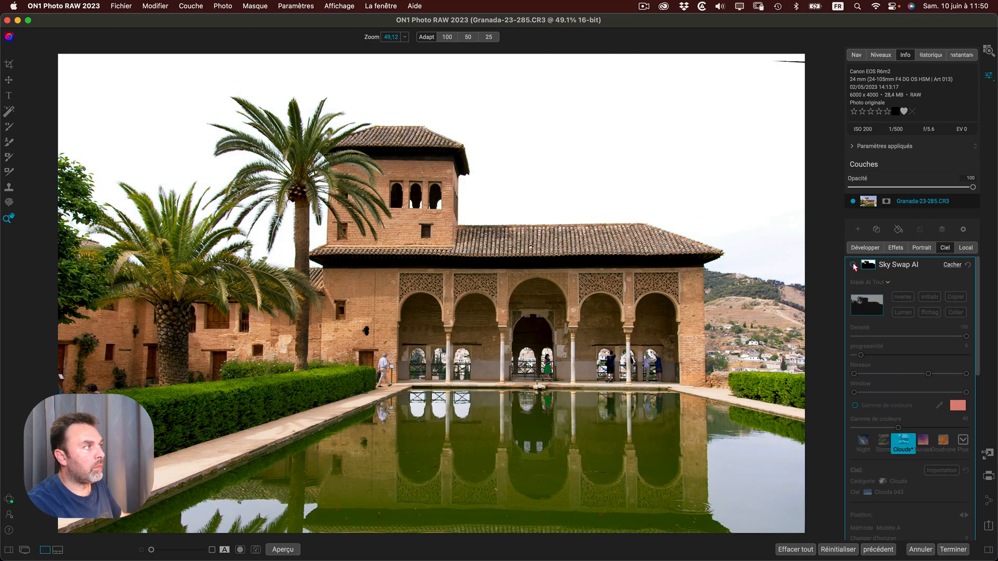
pyautogui.click(854, 266)
pyautogui.click(855, 266)
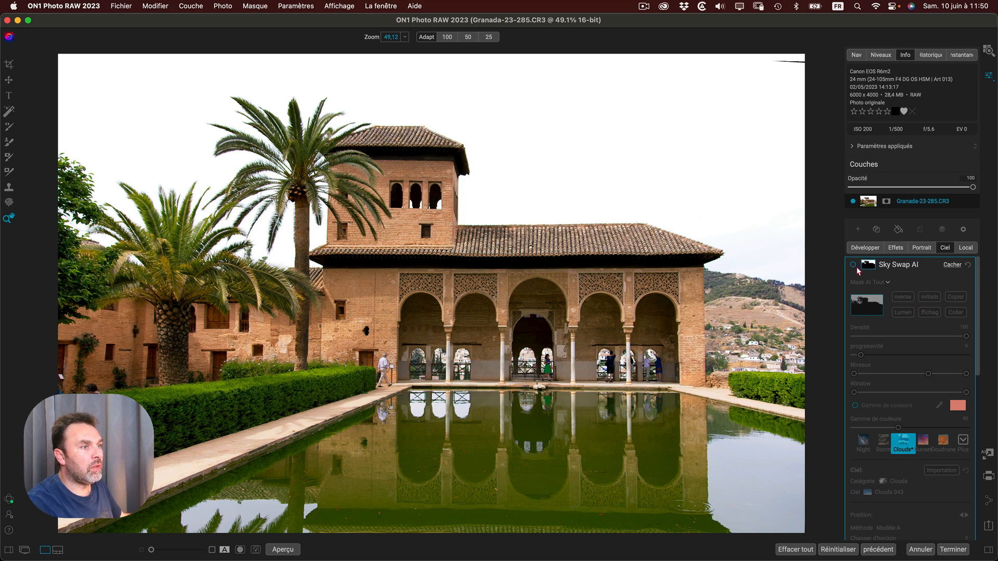
pyautogui.click(853, 265)
pyautogui.click(929, 313)
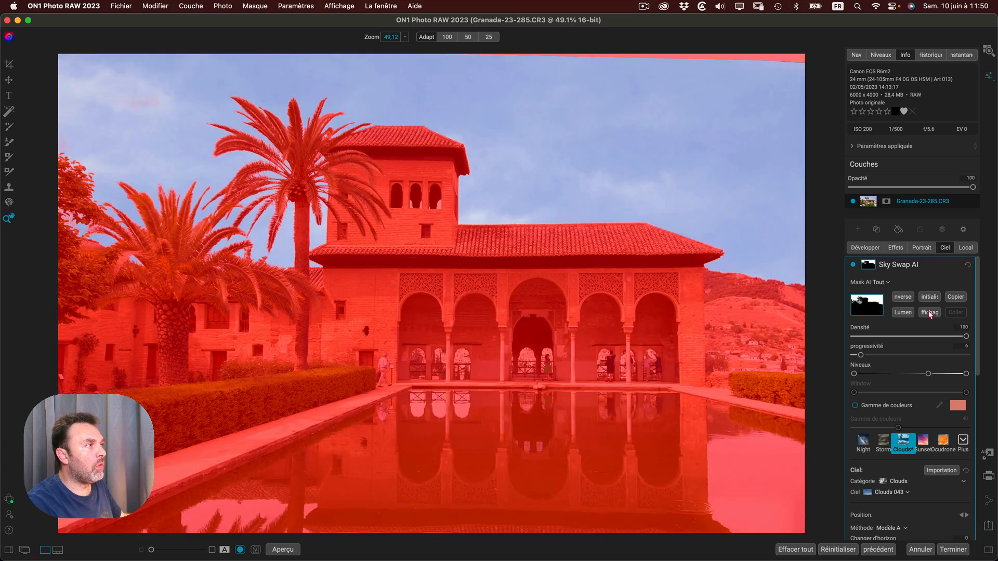
# Step: Hide the sky mask overlay and compare the palace photo with and without the sky replacement
pyautogui.click(929, 314)
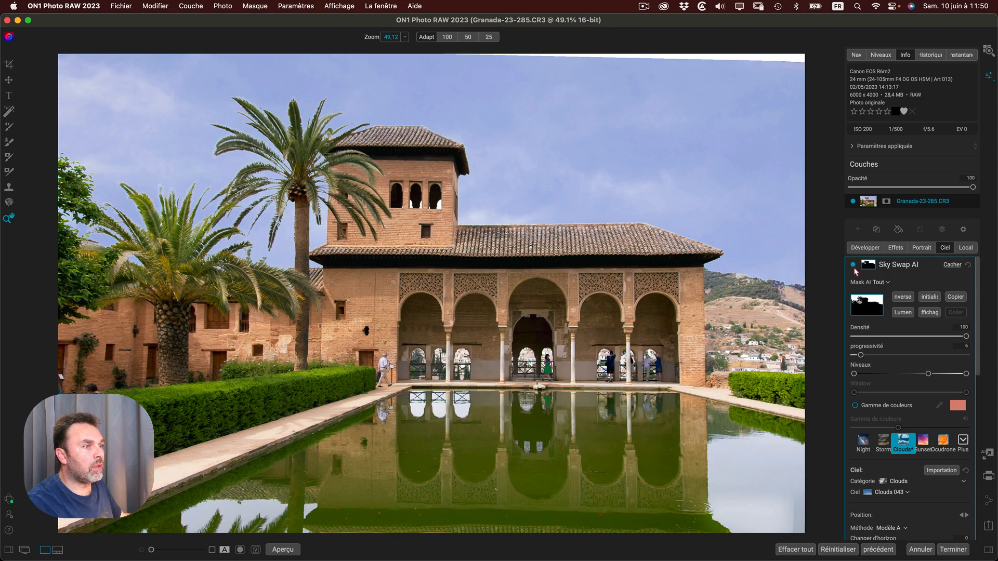
pyautogui.click(853, 265)
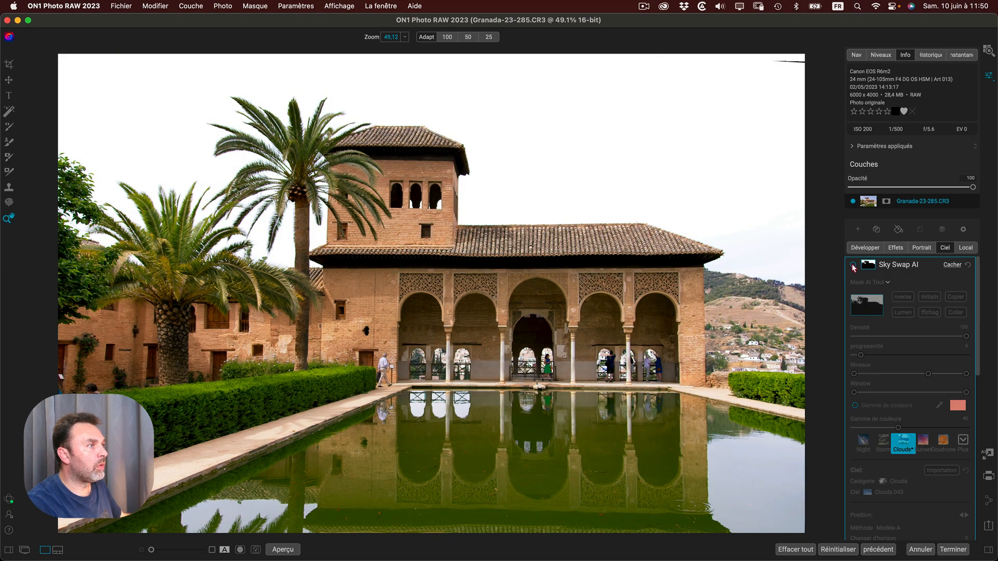
pyautogui.click(854, 265)
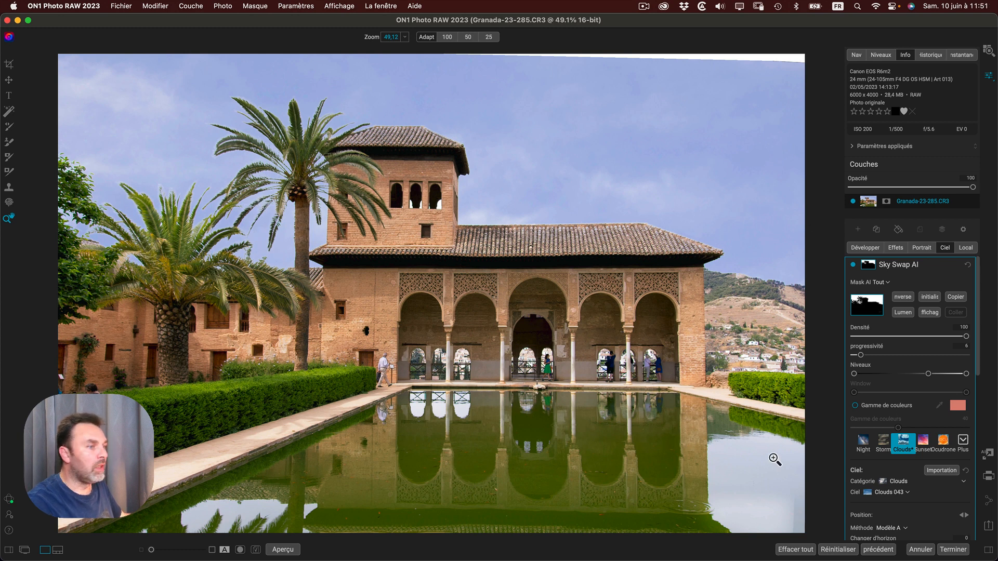
# Step: Set the replacement sky's Bord de fonte to -24, Niveau to -15 and Opacité to 71
pyautogui.scroll(-5, 917, 489)
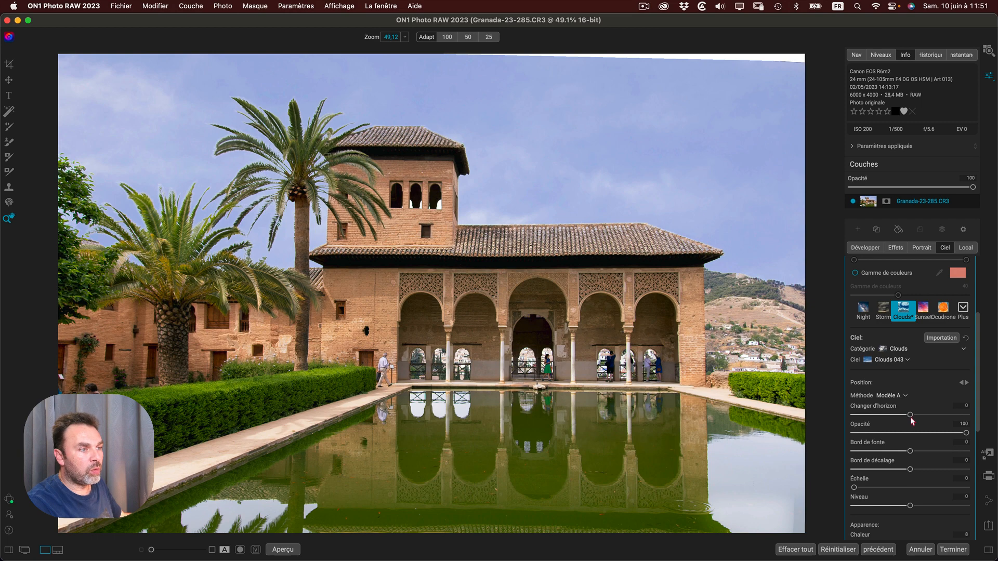
pyautogui.moveTo(967, 436); pyautogui.dragTo(934, 435)
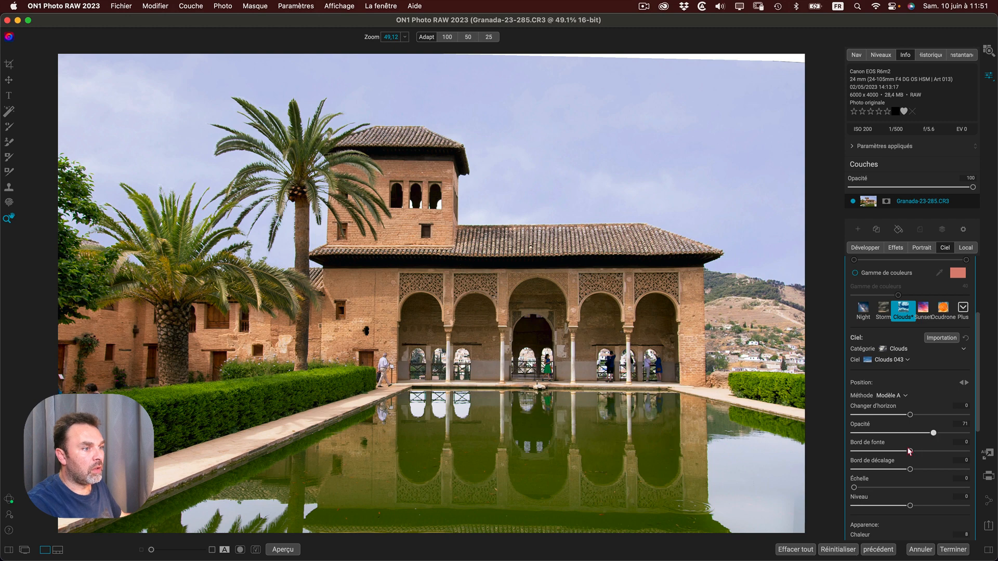
pyautogui.doubleClick(935, 434)
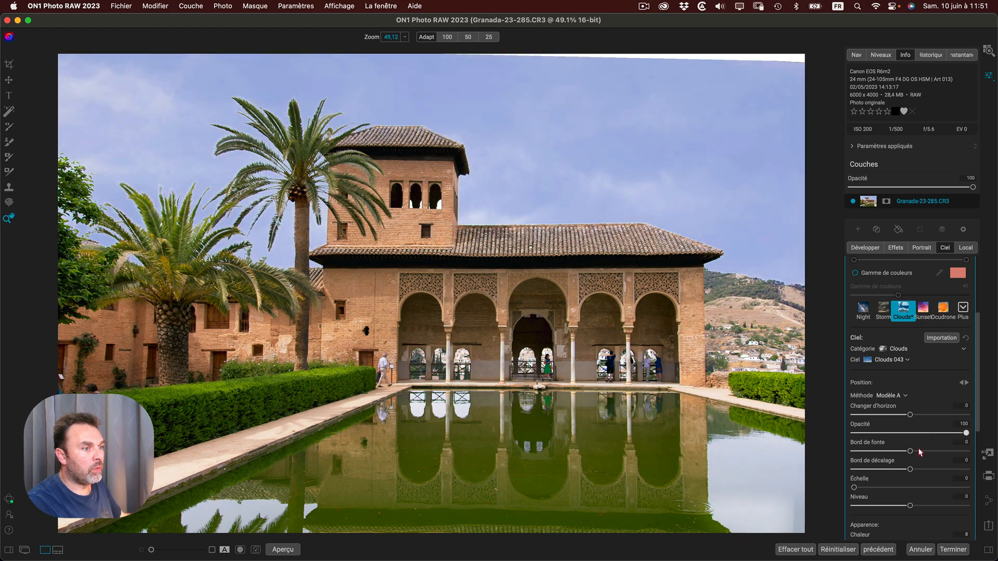
pyautogui.moveTo(911, 452)
pyautogui.mouseDown()
pyautogui.moveTo(889, 452)
pyautogui.moveTo(961, 452)
pyautogui.moveTo(897, 452)
pyautogui.mouseUp()
pyautogui.moveTo(910, 509); pyautogui.dragTo(910, 507)
pyautogui.click(892, 506)
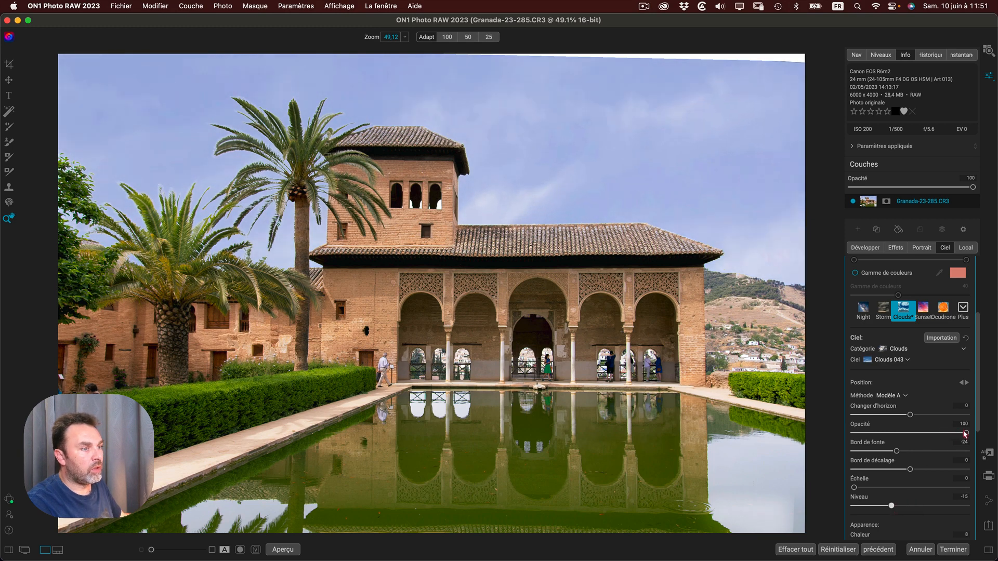
pyautogui.moveTo(964, 435); pyautogui.dragTo(933, 434)
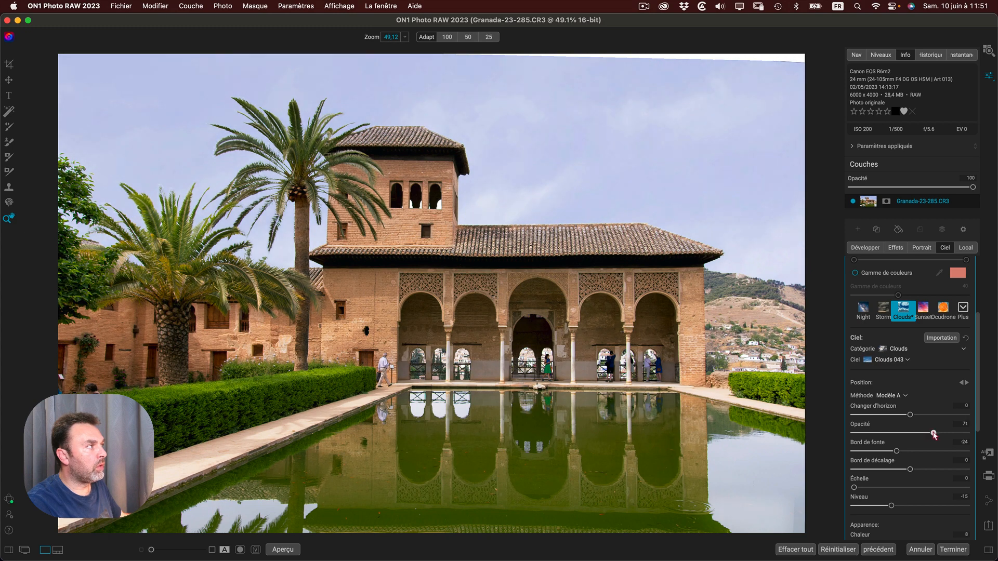
# Step: Compare the softened sky with the original photo and examine the palm edges at 100% zoom
pyautogui.scroll(3, 868, 312)
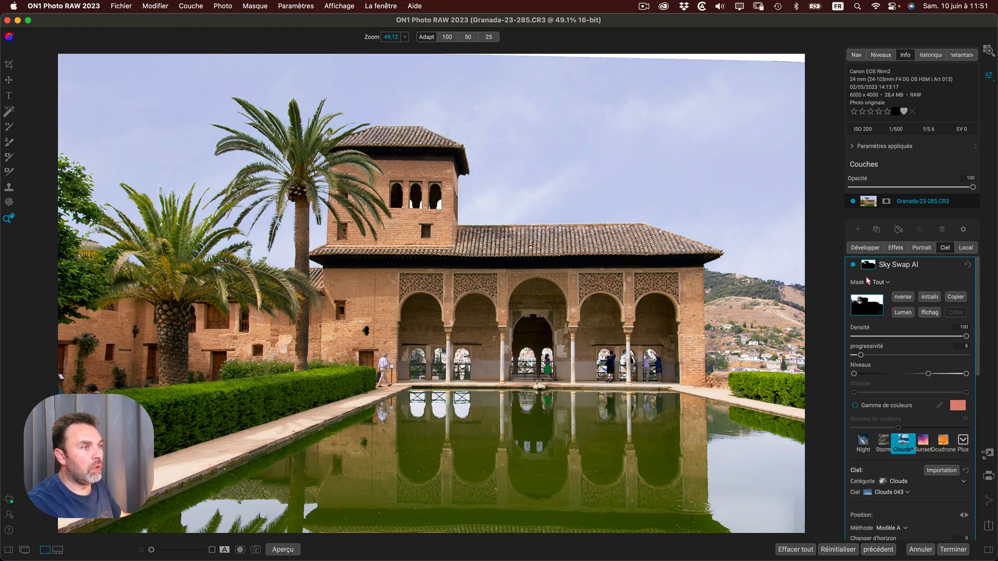
pyautogui.click(853, 266)
pyautogui.click(852, 266)
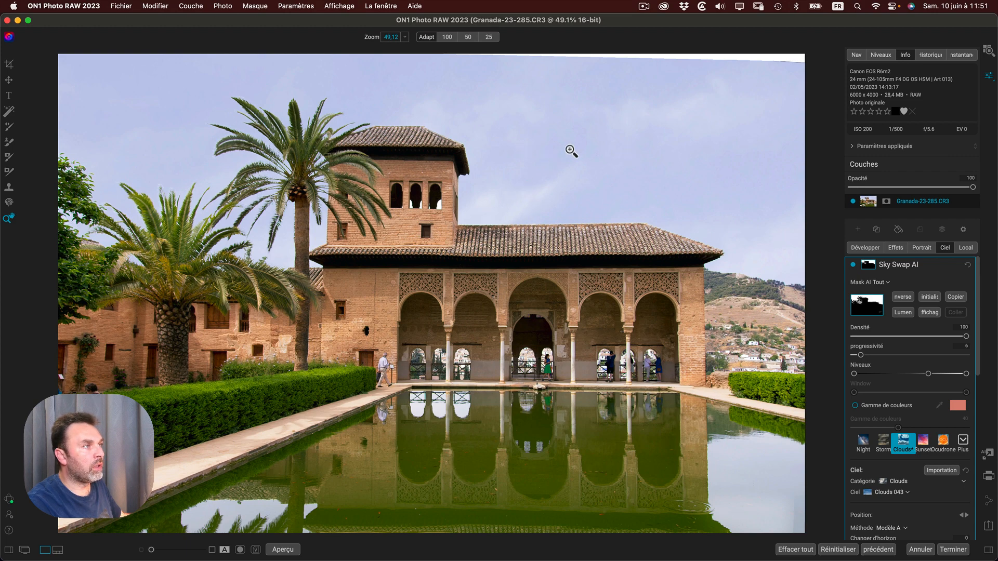
pyautogui.click(191, 196)
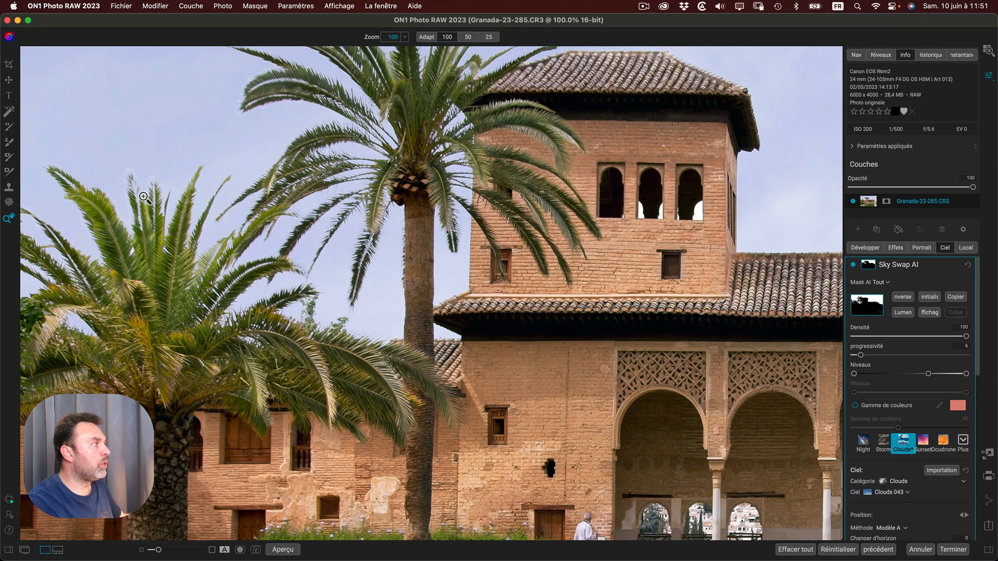
pyautogui.click(249, 237)
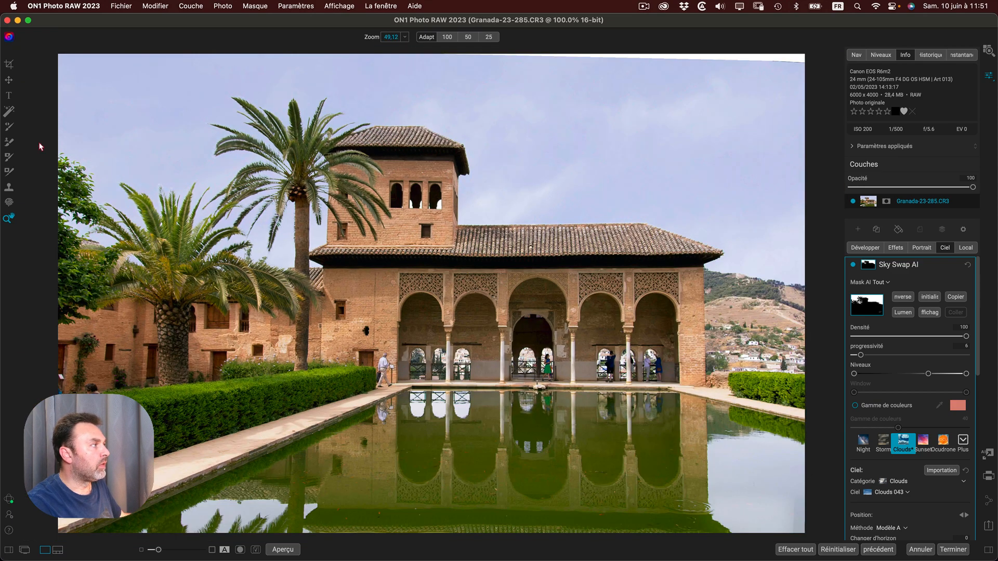
pyautogui.click(176, 203)
pyautogui.click(176, 202)
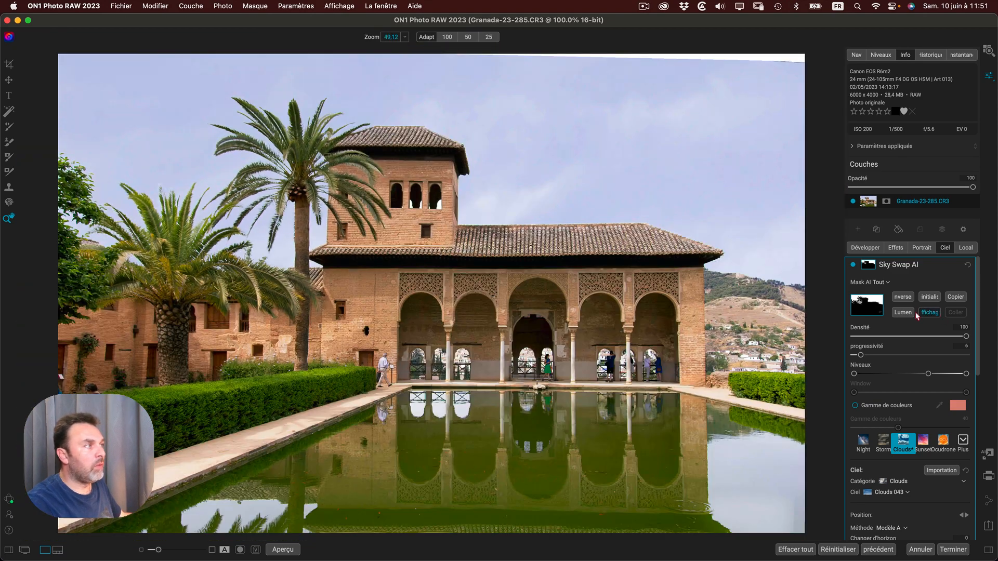
# Step: Examine the sky mask overlay around the palms at 100% and full view, and hide the overlay again
pyautogui.click(929, 312)
pyautogui.click(159, 213)
pyautogui.click(158, 213)
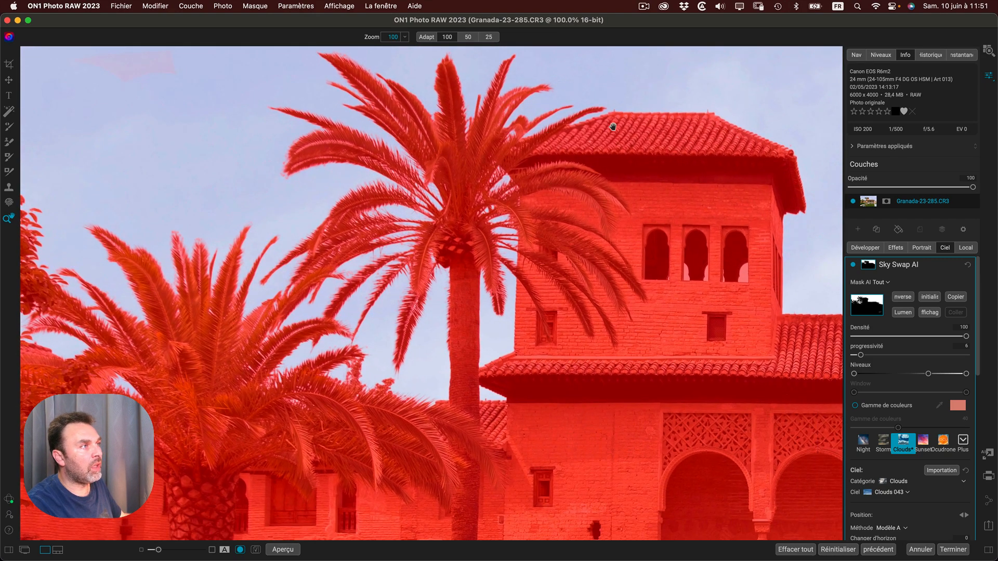
pyautogui.click(491, 248)
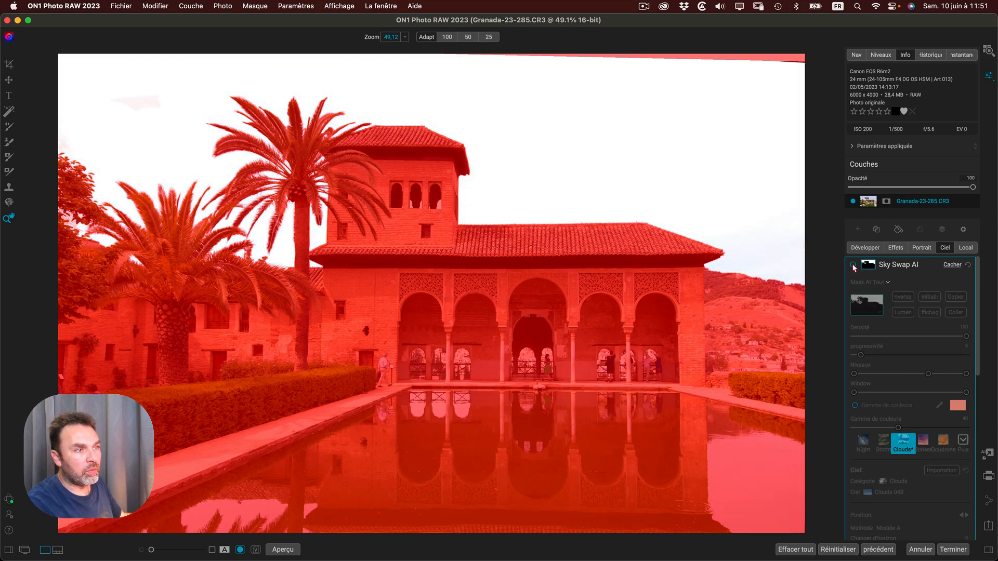
pyautogui.click(931, 313)
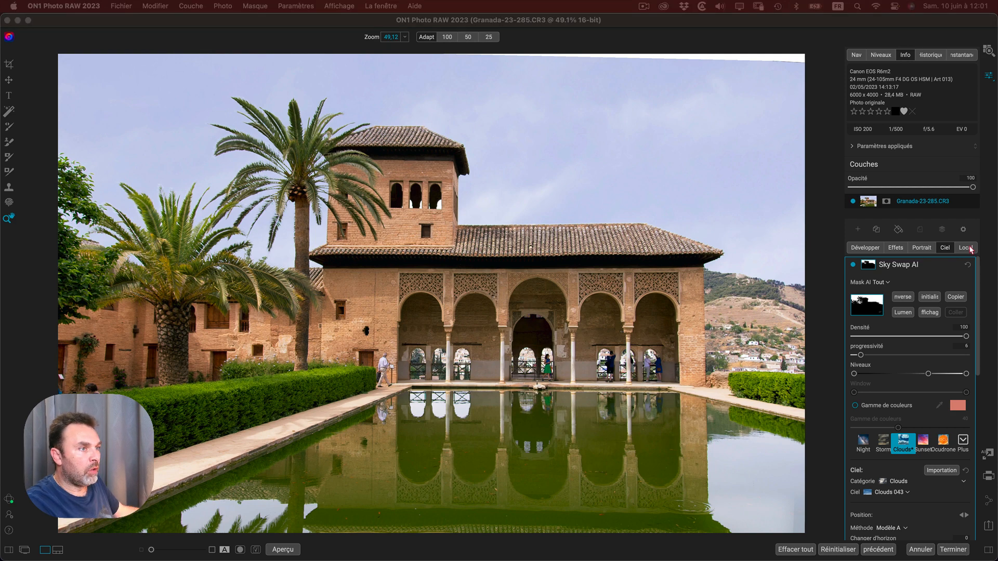
# Step: Show the AI mask region list for the palace photo's local adjustment, and switch to the rose photo
pyautogui.click(965, 248)
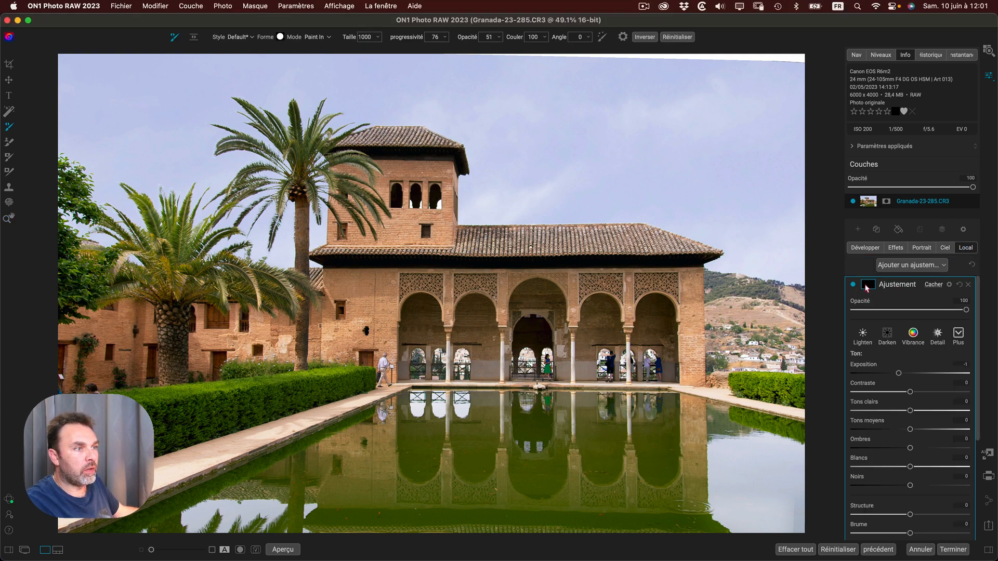
pyautogui.click(866, 285)
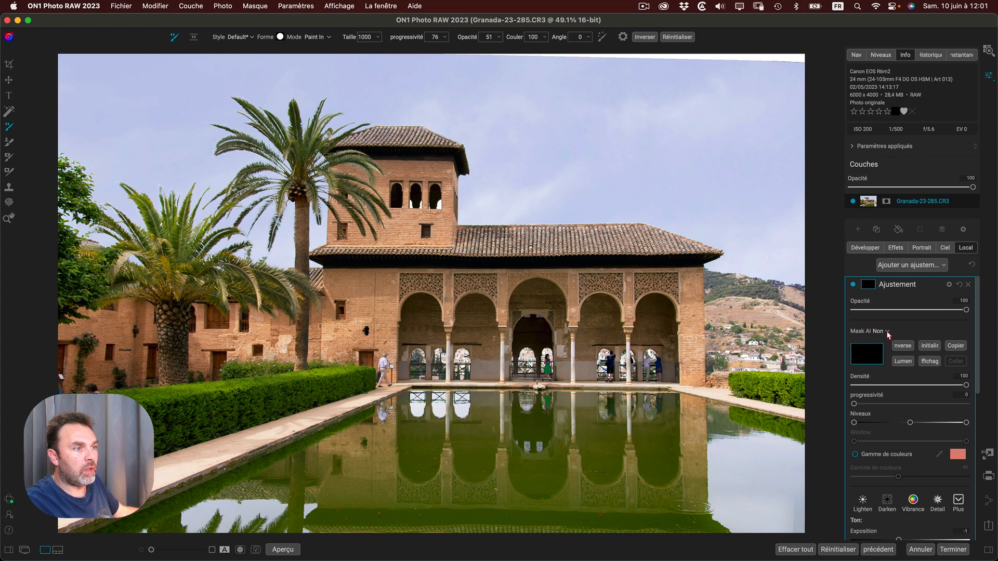
pyautogui.click(887, 332)
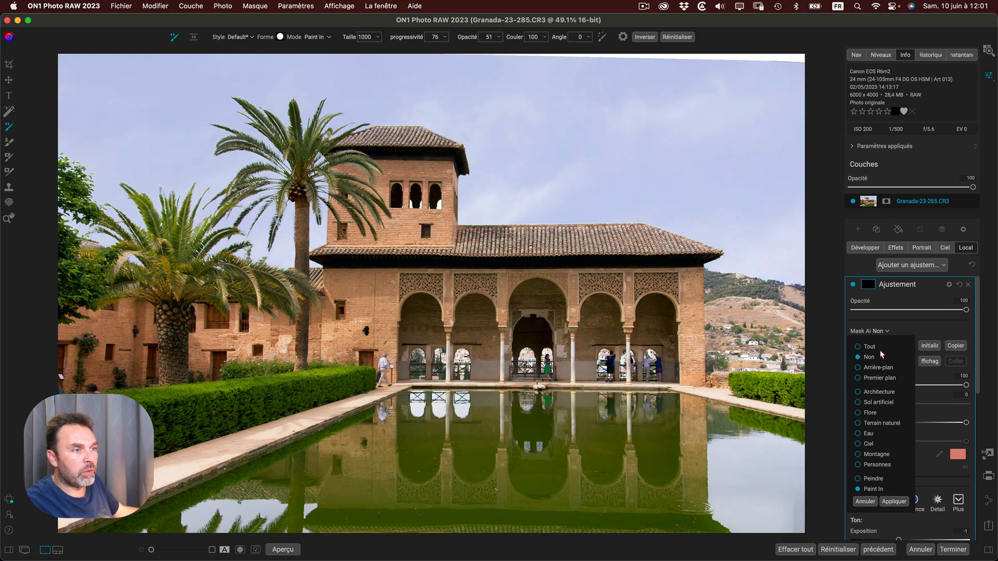
pyautogui.click(882, 355)
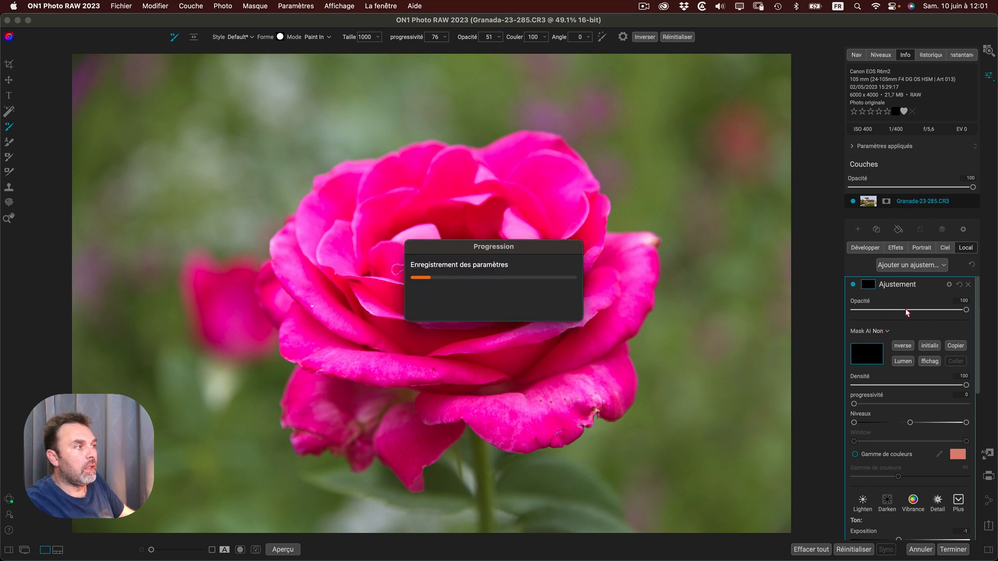
# Step: Reset the rose photo's local adjustment mask and apply its AI mask with Non selected
pyautogui.click(868, 284)
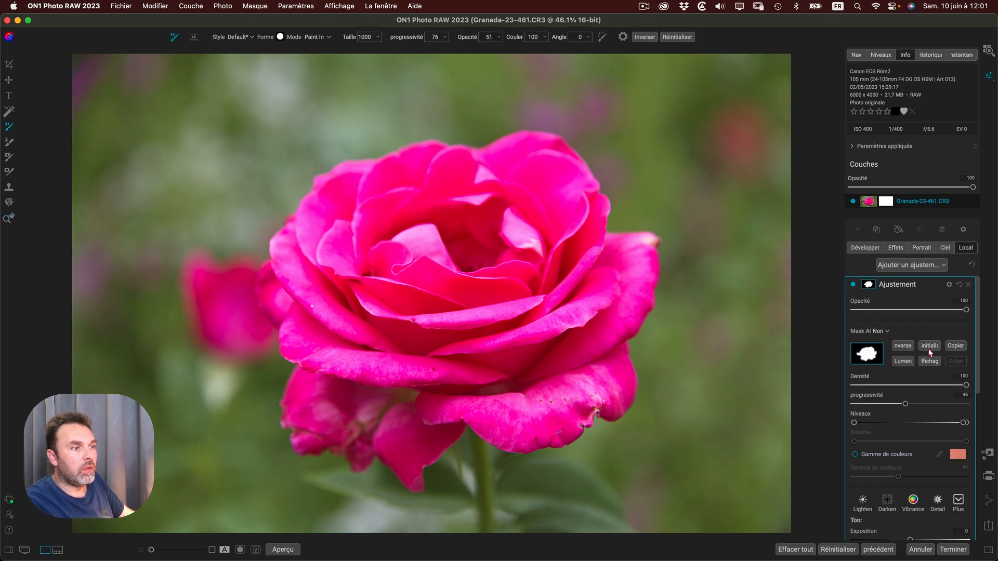
pyautogui.click(930, 348)
pyautogui.click(886, 332)
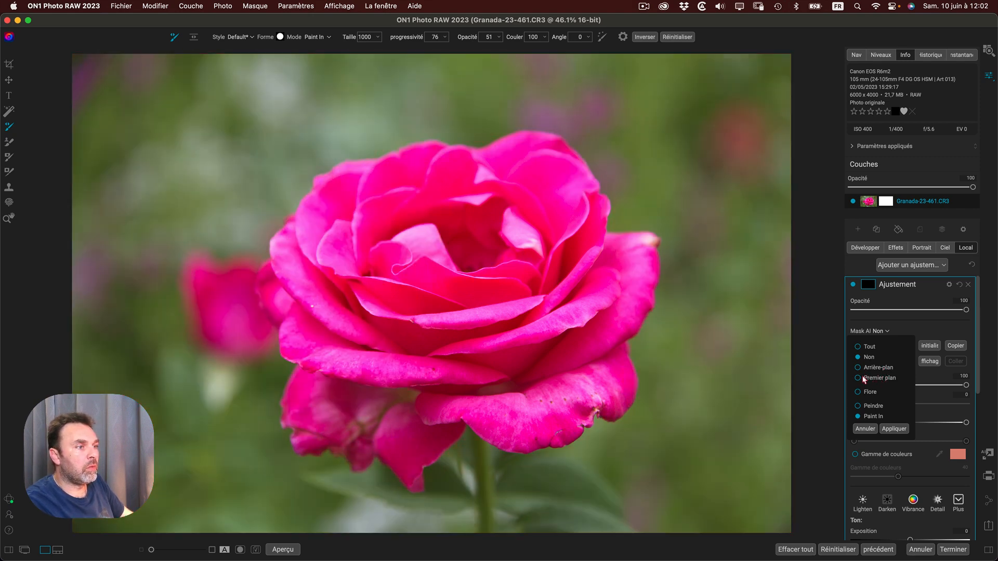
pyautogui.click(890, 429)
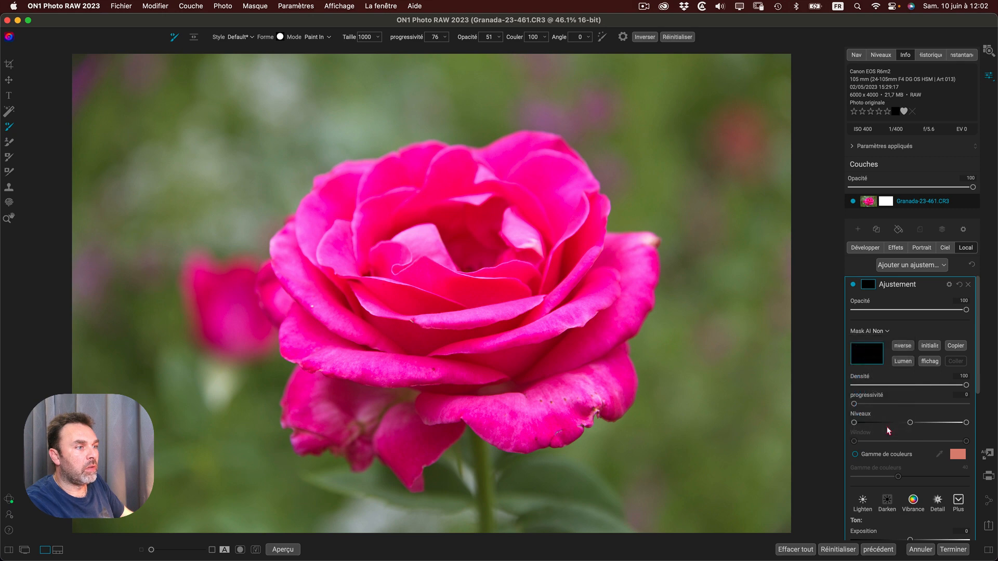
# Step: Try the Premier plan, Tout and Arrière-plan AI mask regions on the rose and dismiss the choice
pyautogui.click(887, 331)
pyautogui.click(858, 379)
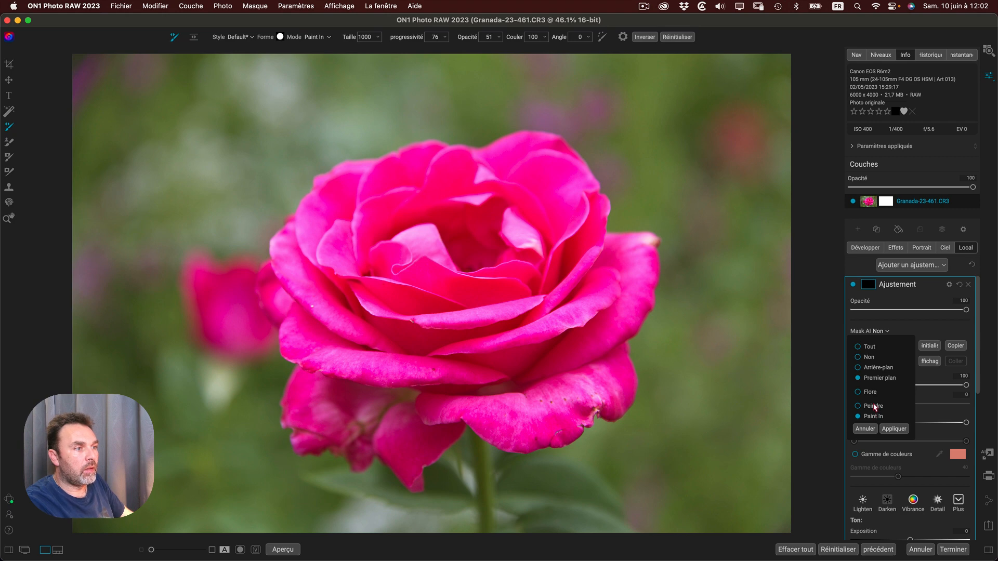
pyautogui.click(858, 379)
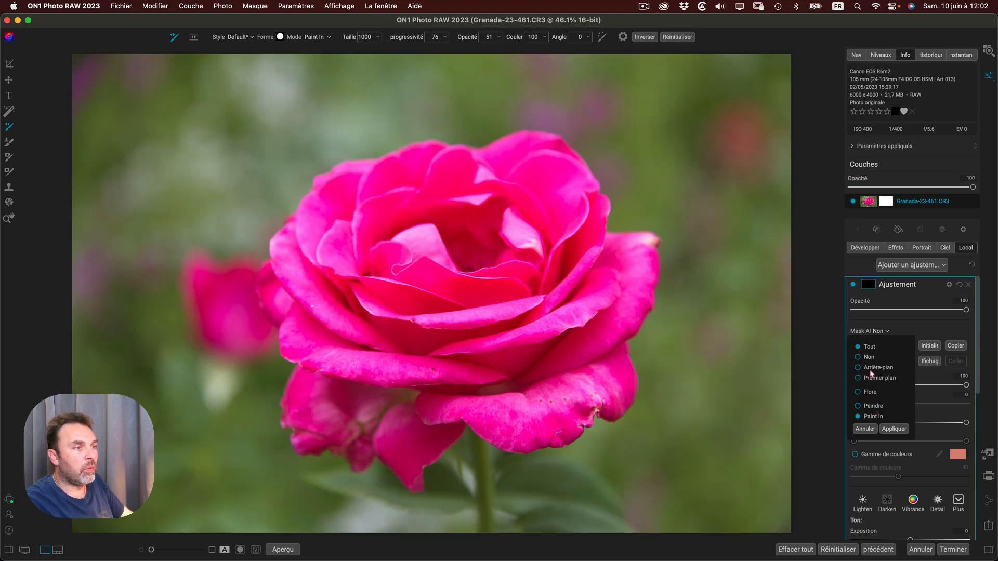
pyautogui.click(861, 368)
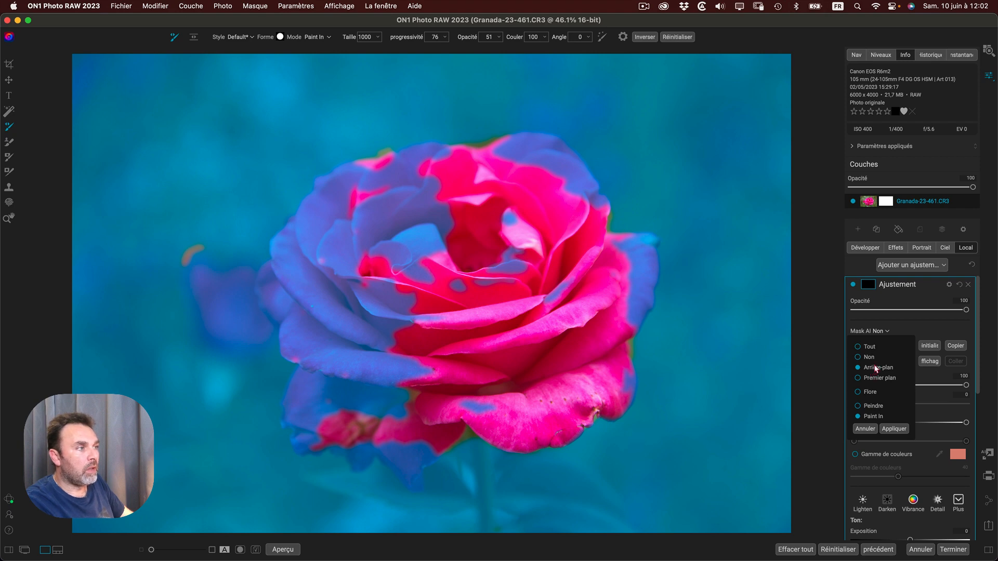
pyautogui.click(842, 362)
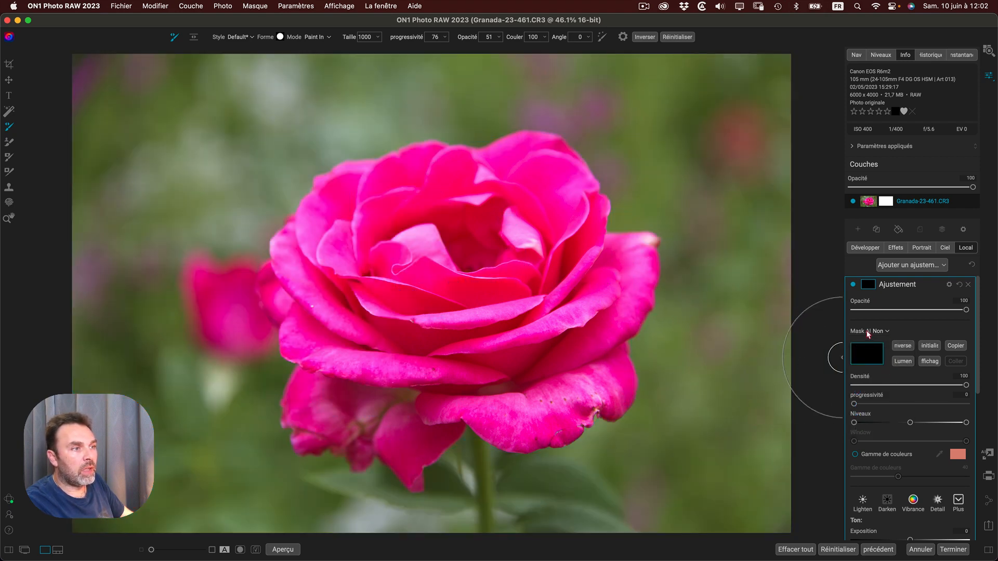
# Step: Preview the Arrière-plan AI mask region on the rose, and select and apply Flore instead
pyautogui.click(880, 332)
pyautogui.click(877, 368)
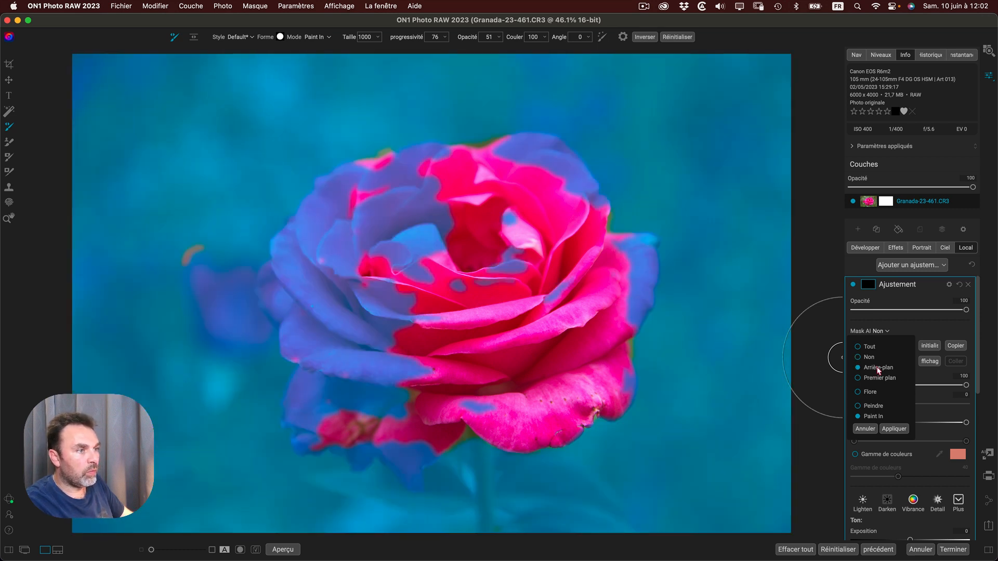
pyautogui.click(858, 393)
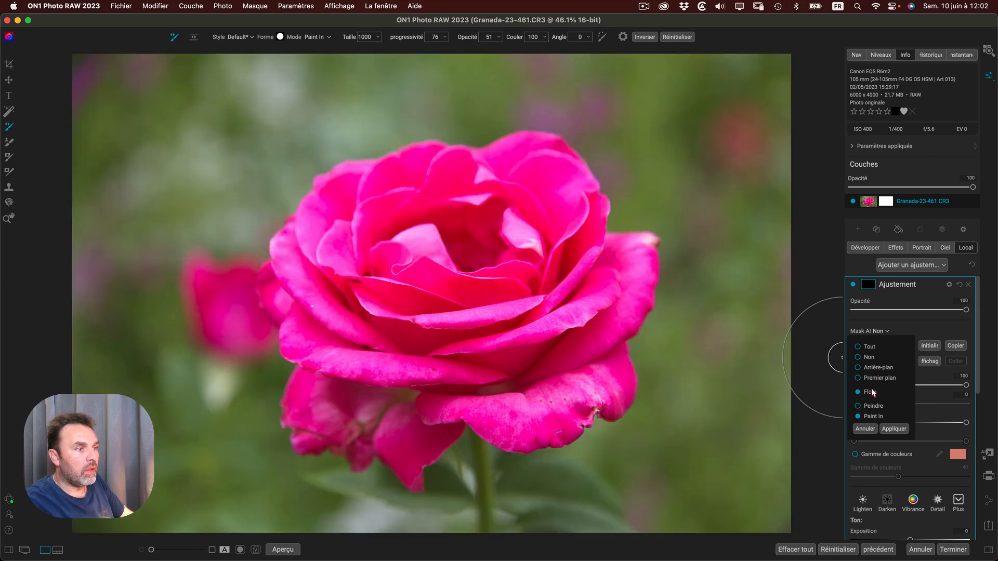
pyautogui.click(894, 429)
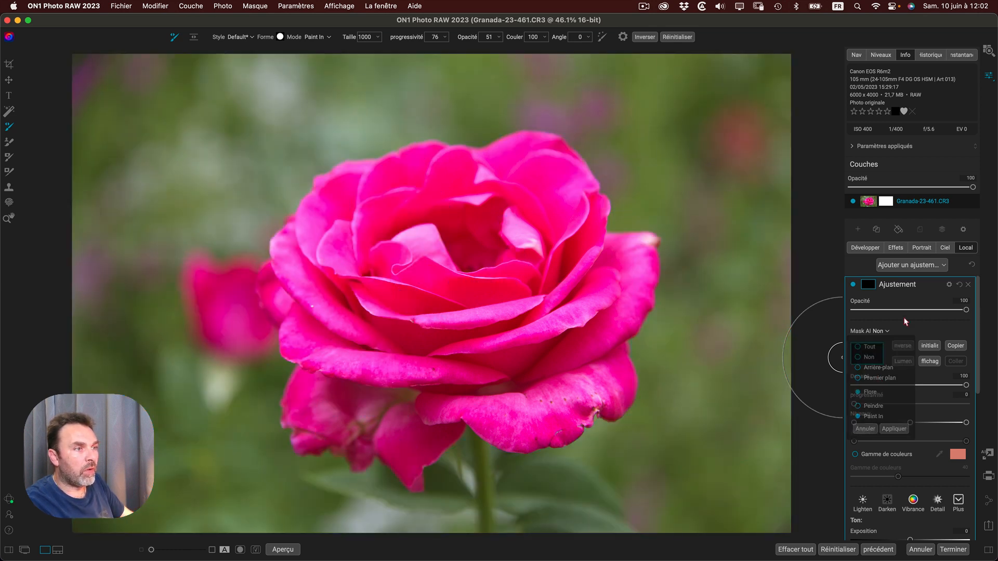
pyautogui.click(911, 311)
# Step: Return to the palace photo, show its local adjustment's mask options, and try the Premier plan AI region before cancelling
pyautogui.press('Right')
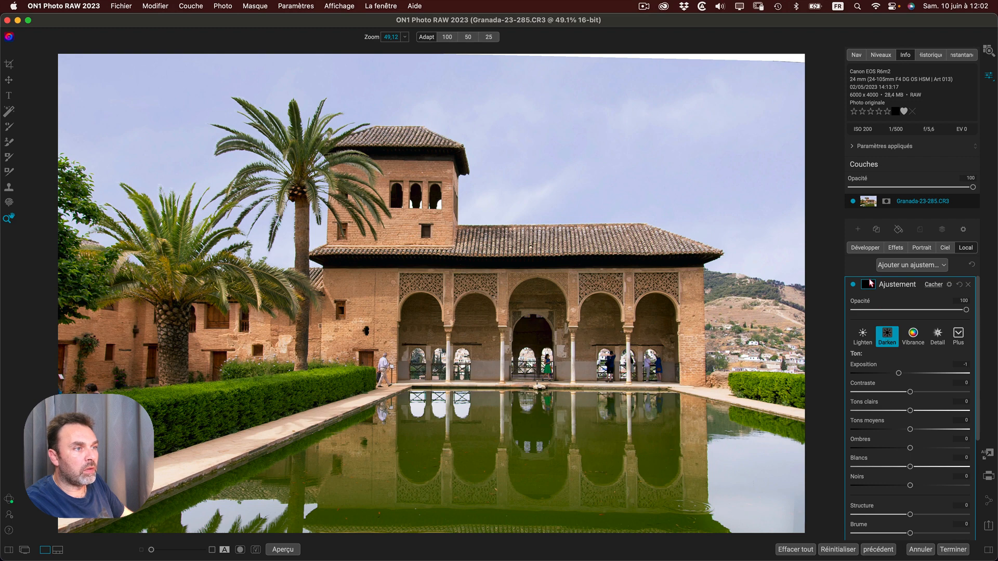
pyautogui.press('b')
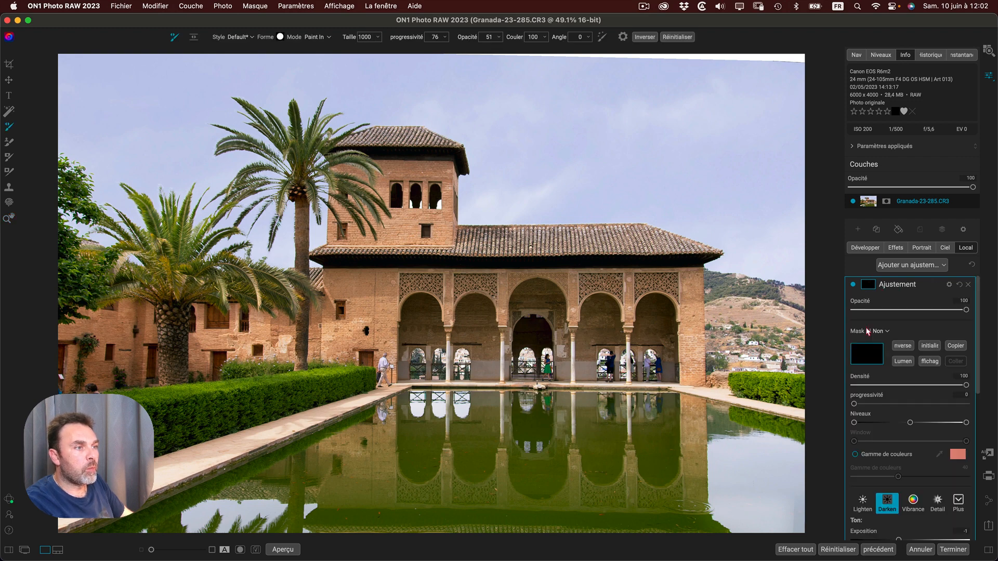
pyautogui.click(881, 333)
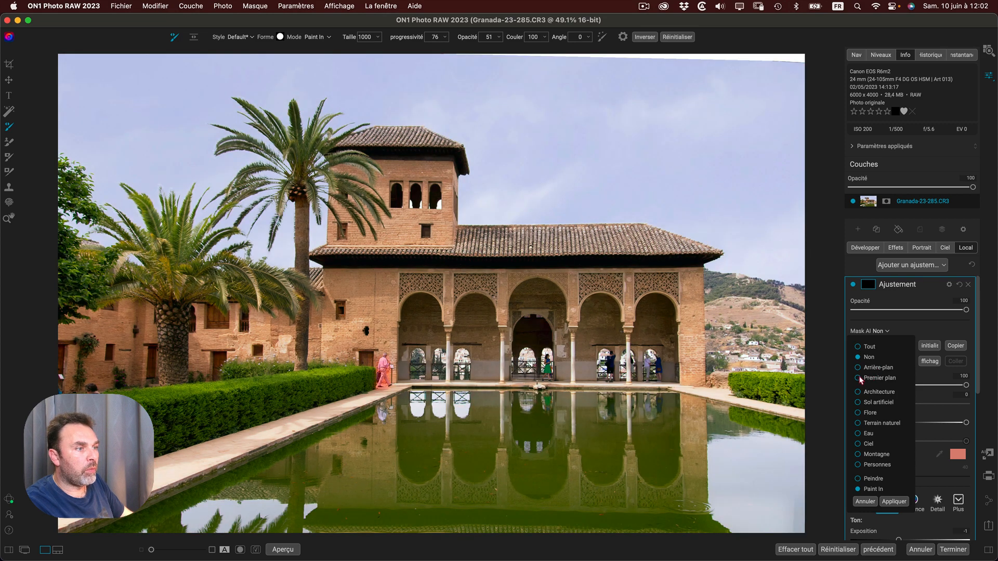
pyautogui.click(858, 379)
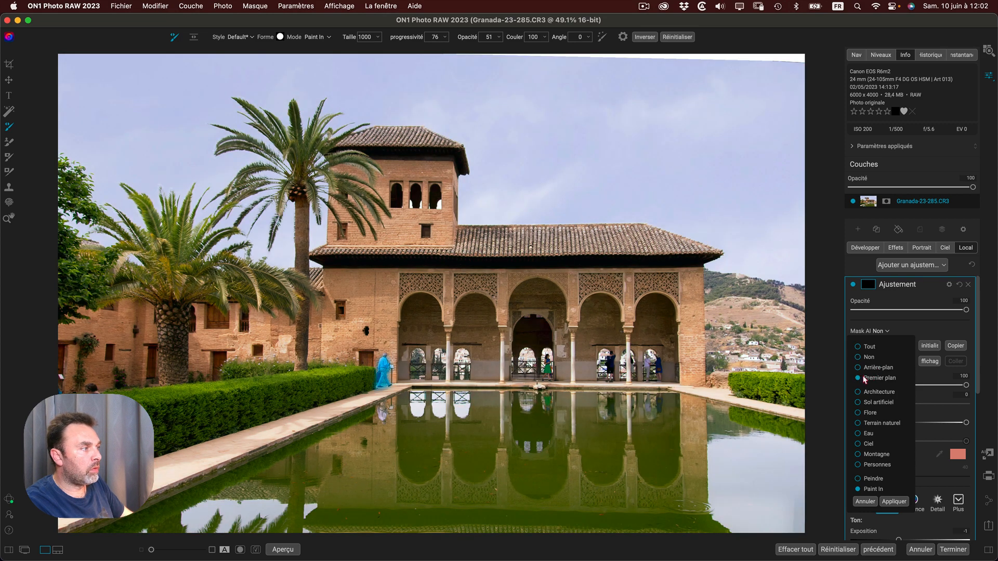
pyautogui.press('Escape')
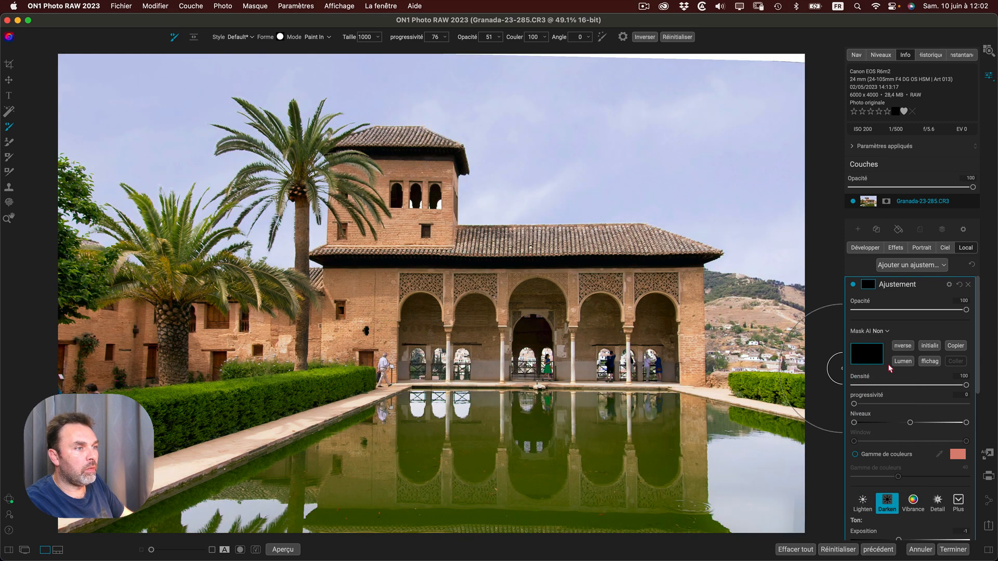
# Step: Show the AI mask region list of the palace photo's local adjustment and close it without changing the selection
pyautogui.click(881, 331)
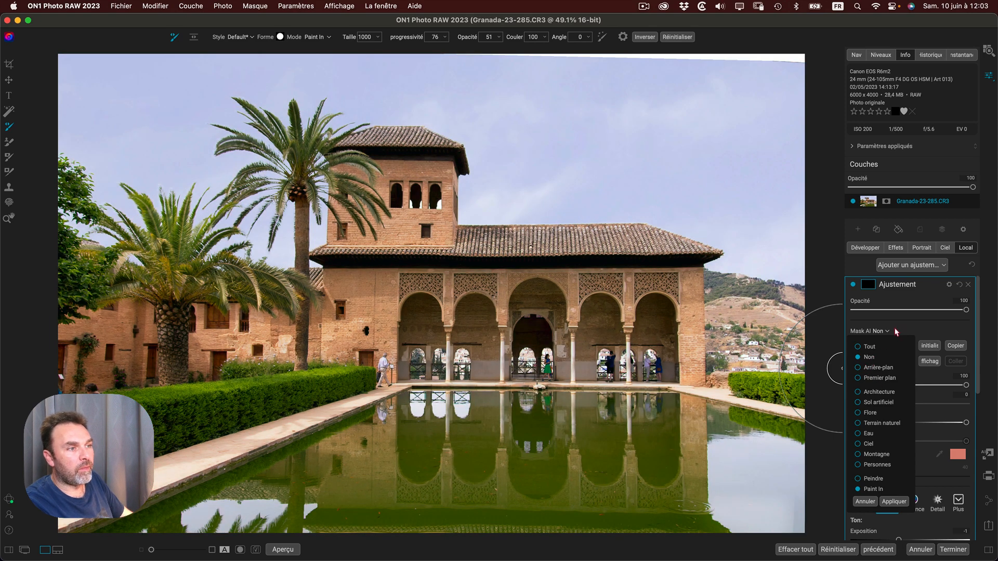
pyautogui.click(896, 332)
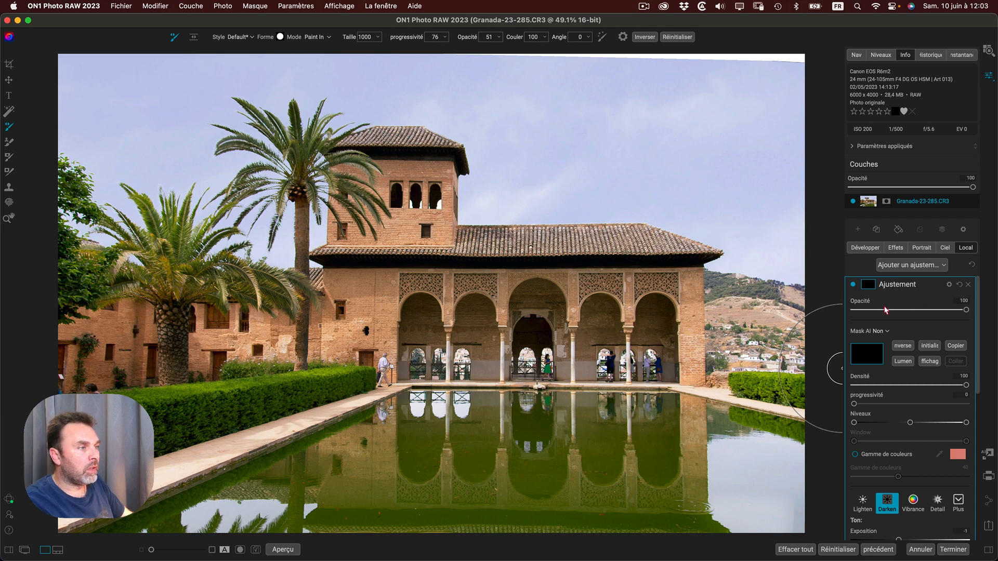
# Step: Switch to the group selfie Cordoba-23-295.HEIC and open it in the Resize module
pyautogui.press('Right')
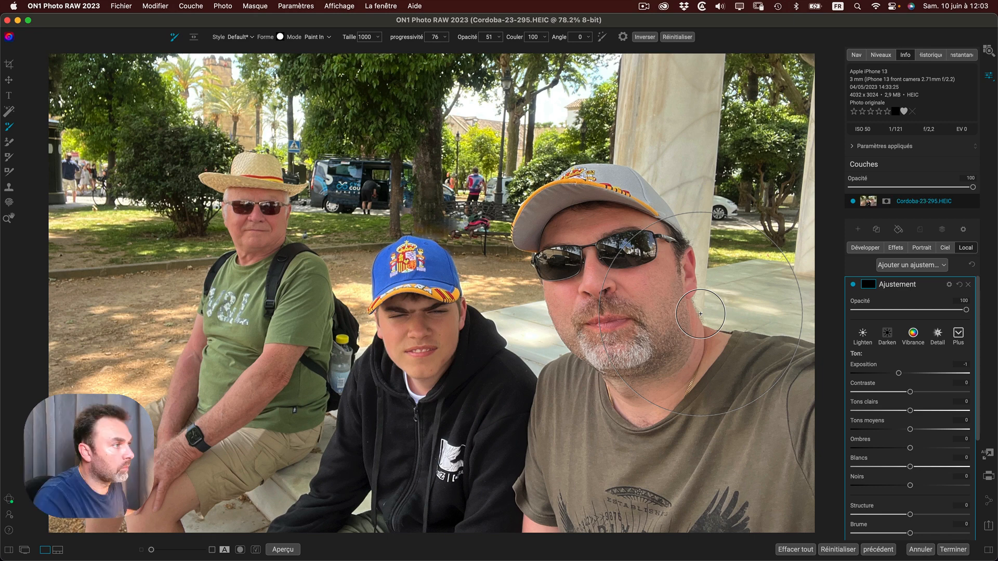
pyautogui.press('r')
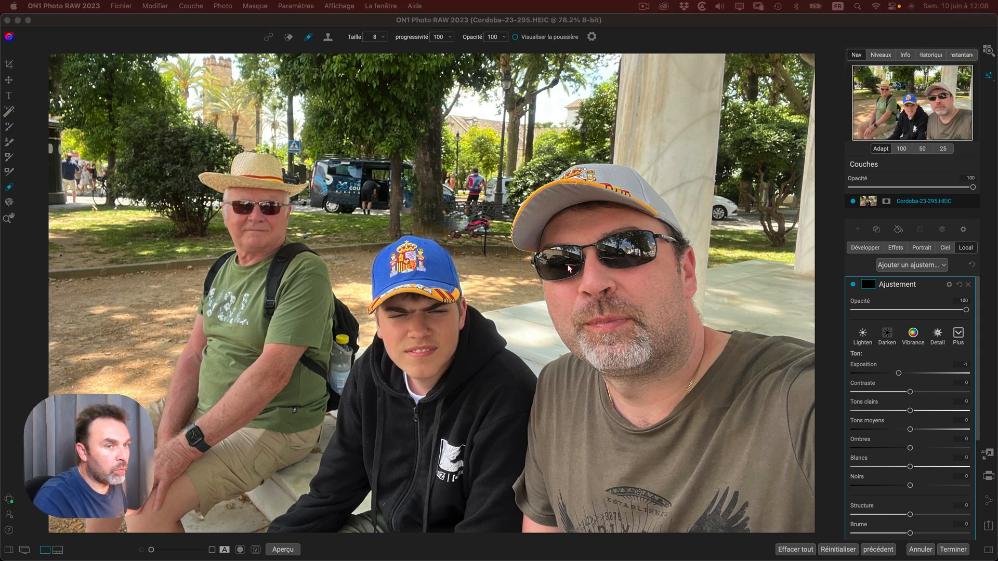
pyautogui.click(989, 455)
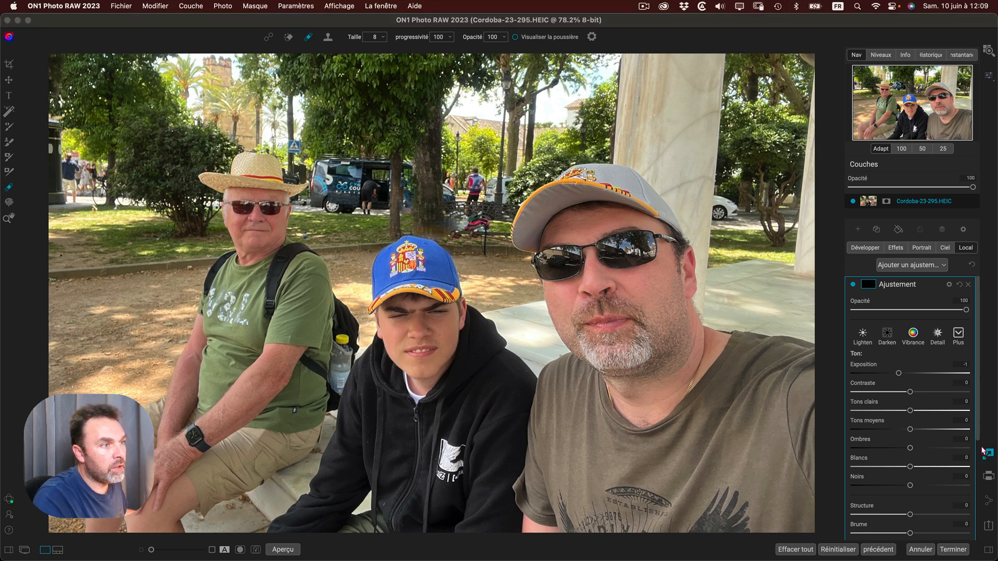
pyautogui.click(984, 451)
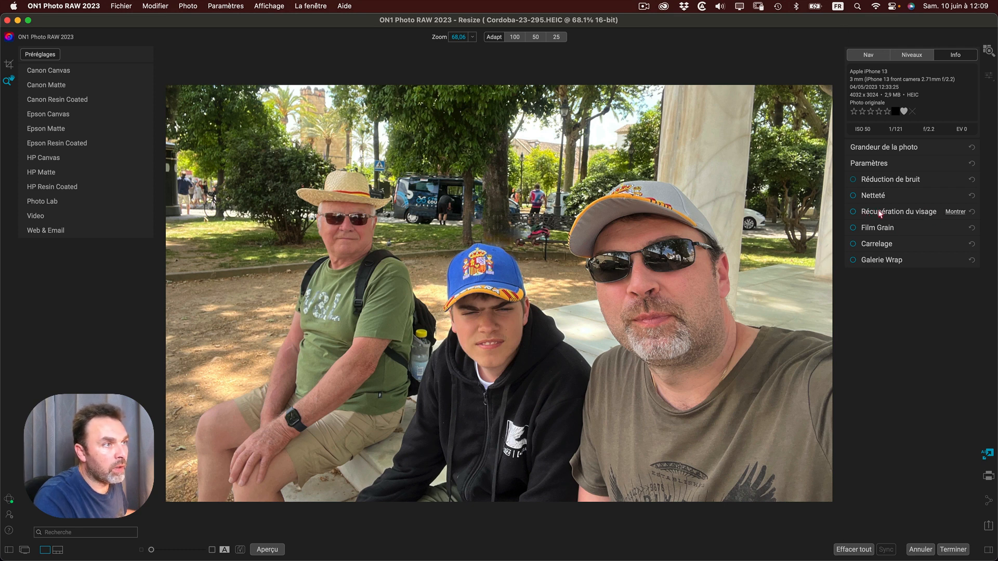
# Step: Show the photo size settings and set the long edge (Bord long) to 60 cm
pyautogui.click(886, 149)
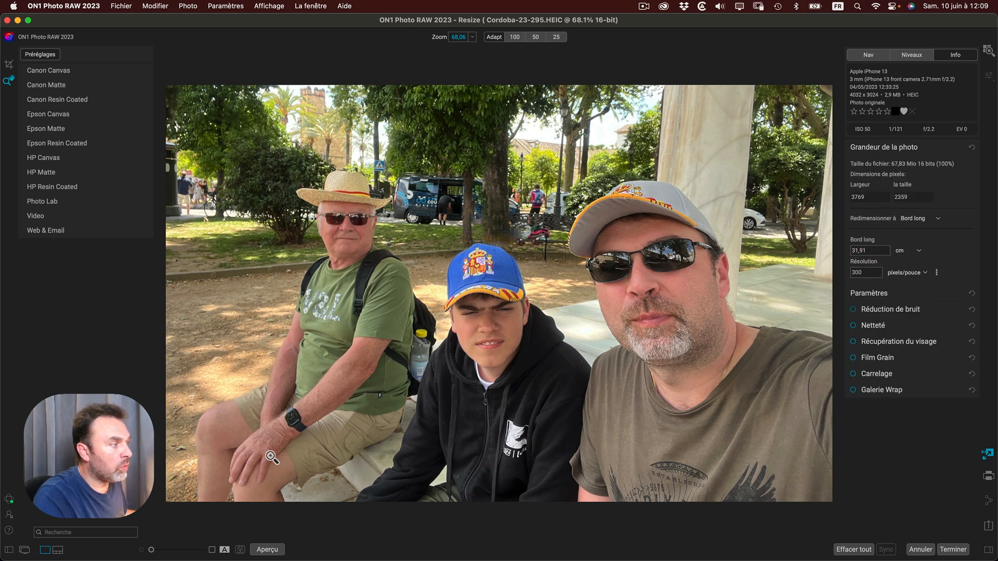
pyautogui.click(852, 251)
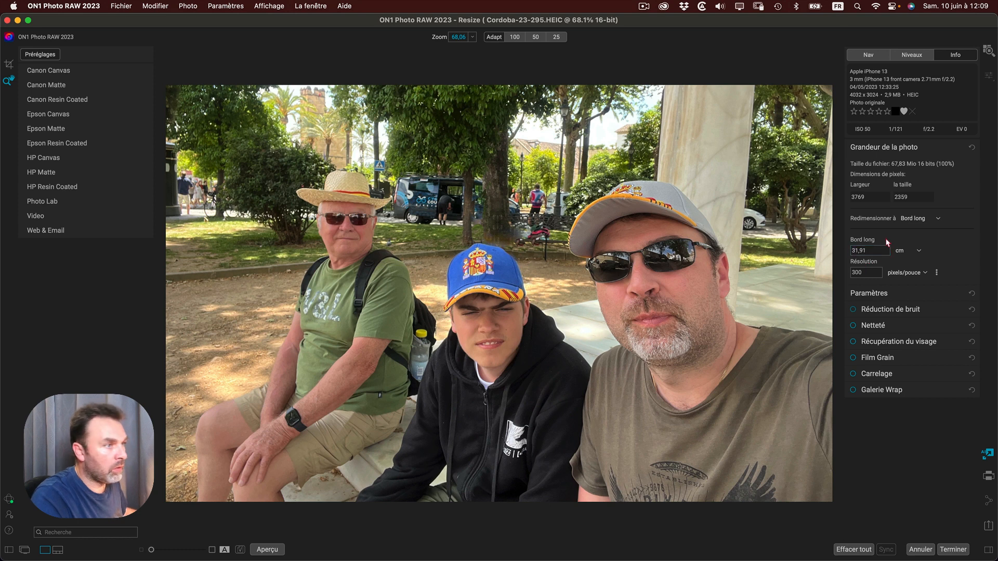
pyautogui.doubleClick(873, 251)
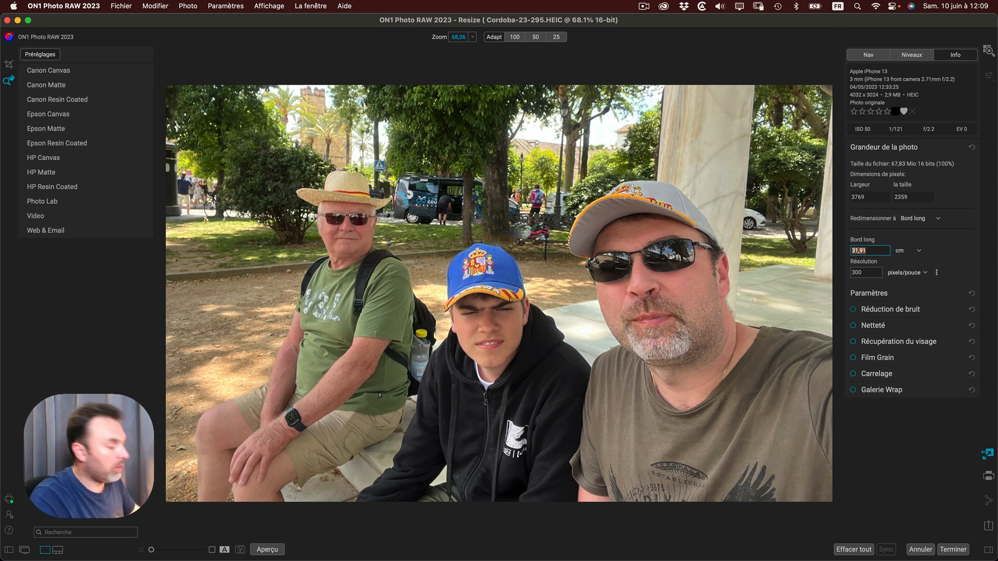
pyautogui.write('60')
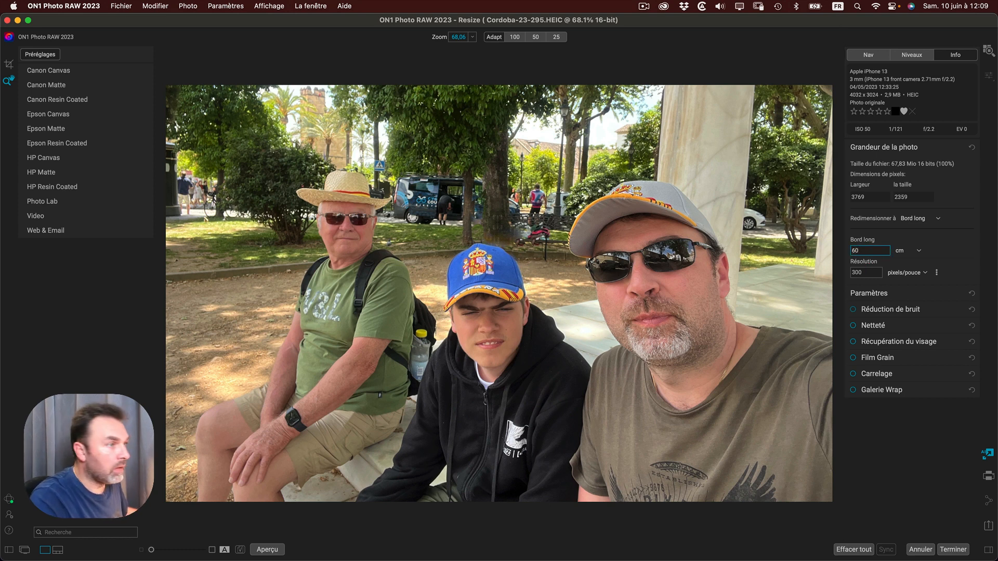
pyautogui.press('Return')
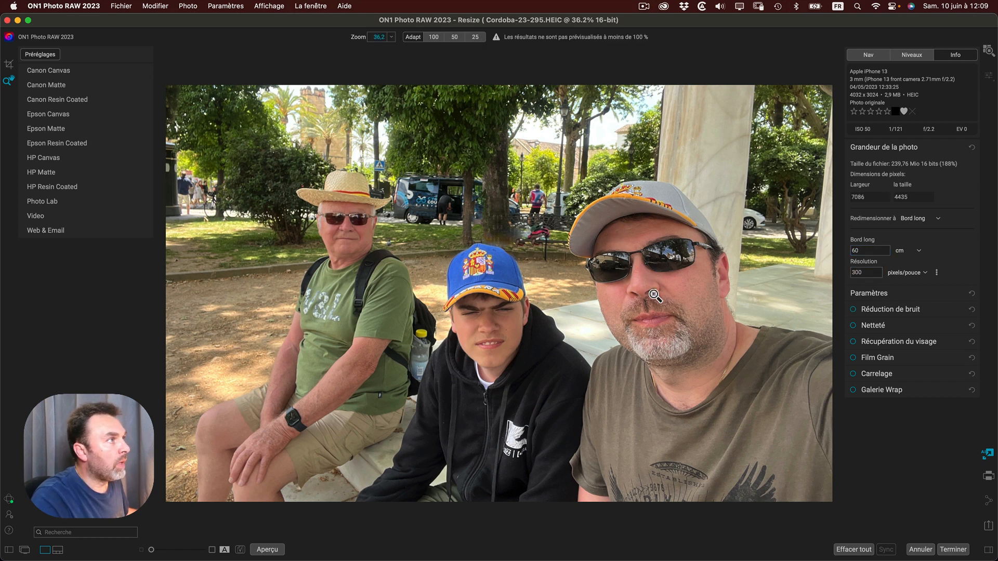
# Step: Examine the faces in the enlarged selfie at 100% zoom and return to the fitted view
pyautogui.click(434, 37)
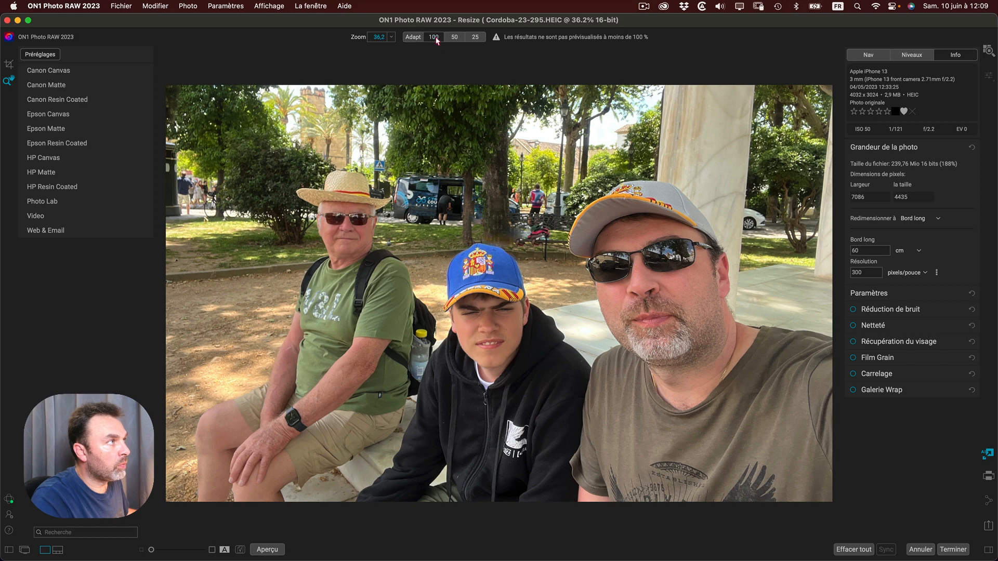
pyautogui.moveTo(458, 346); pyautogui.dragTo(730, 362)
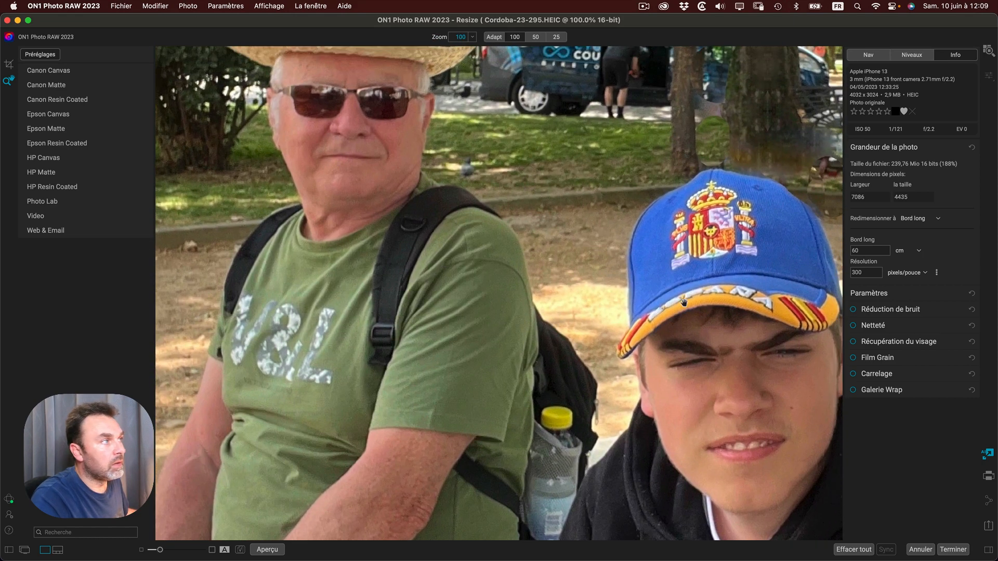
pyautogui.moveTo(574, 265); pyautogui.dragTo(391, 322)
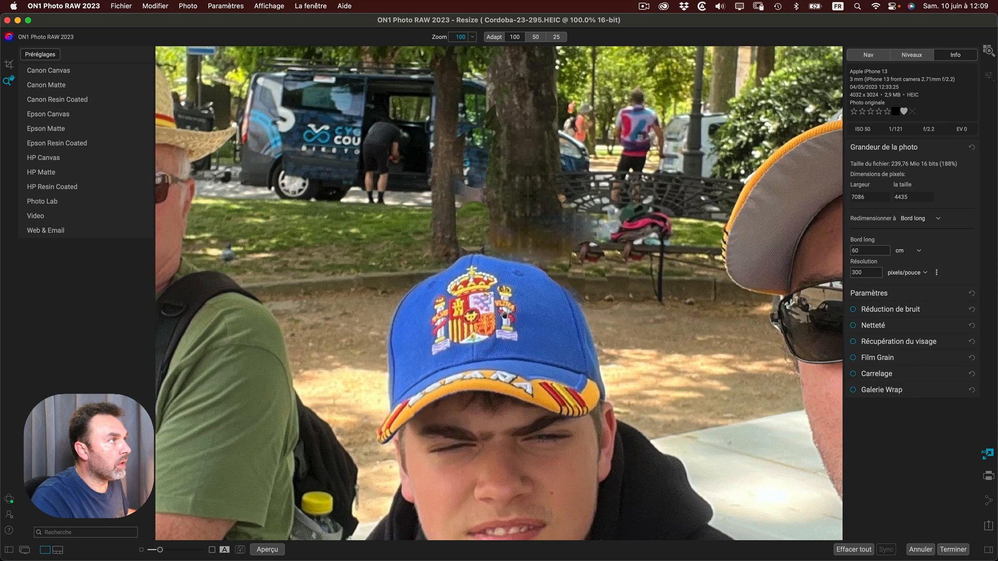
pyautogui.click(494, 37)
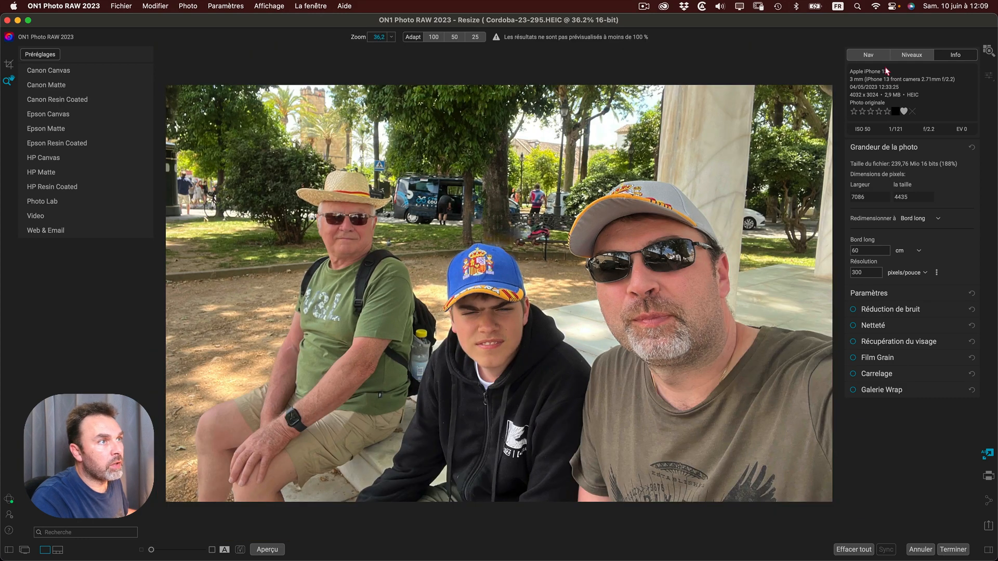
pyautogui.click(497, 298)
pyautogui.moveTo(463, 334)
pyautogui.mouseDown()
pyautogui.moveTo(587, 329)
pyautogui.moveTo(644, 383)
pyautogui.moveTo(457, 335)
pyautogui.mouseUp()
pyautogui.click(515, 341)
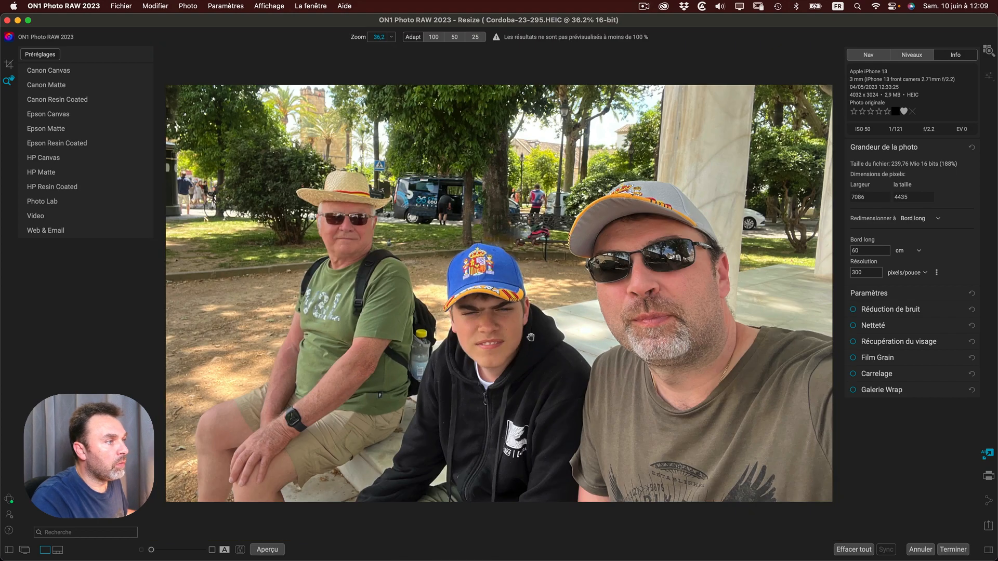
pyautogui.click(709, 285)
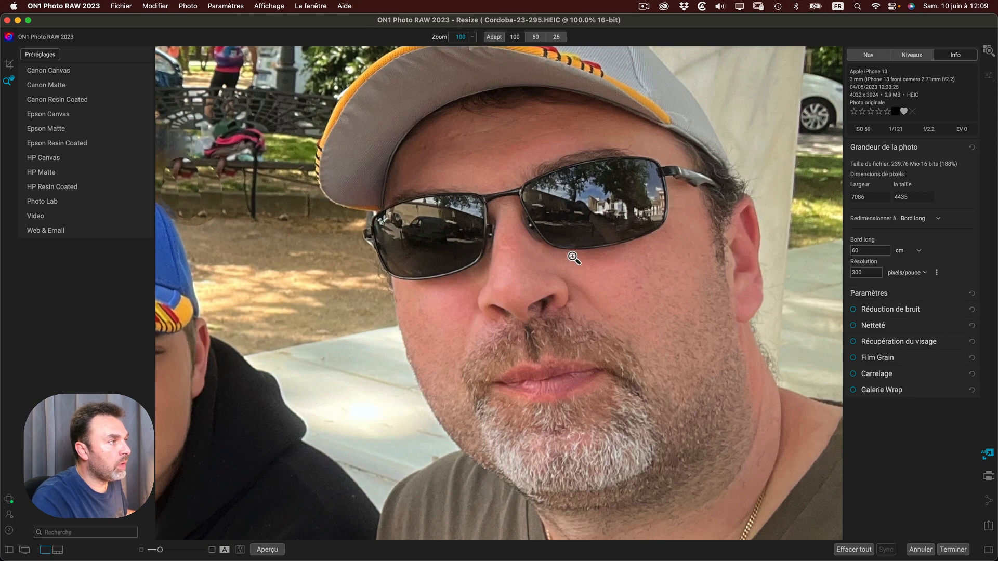
pyautogui.click(578, 266)
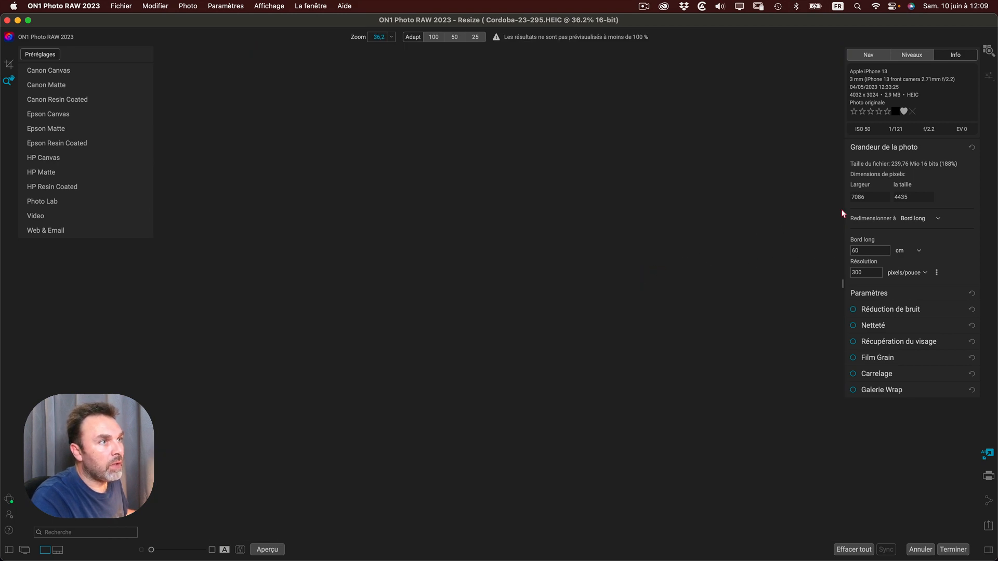
# Step: Show the navigator preview, enable Réduction de bruit while viewing the faces at 100%, and expand its settings
pyautogui.click(912, 54)
pyautogui.click(868, 54)
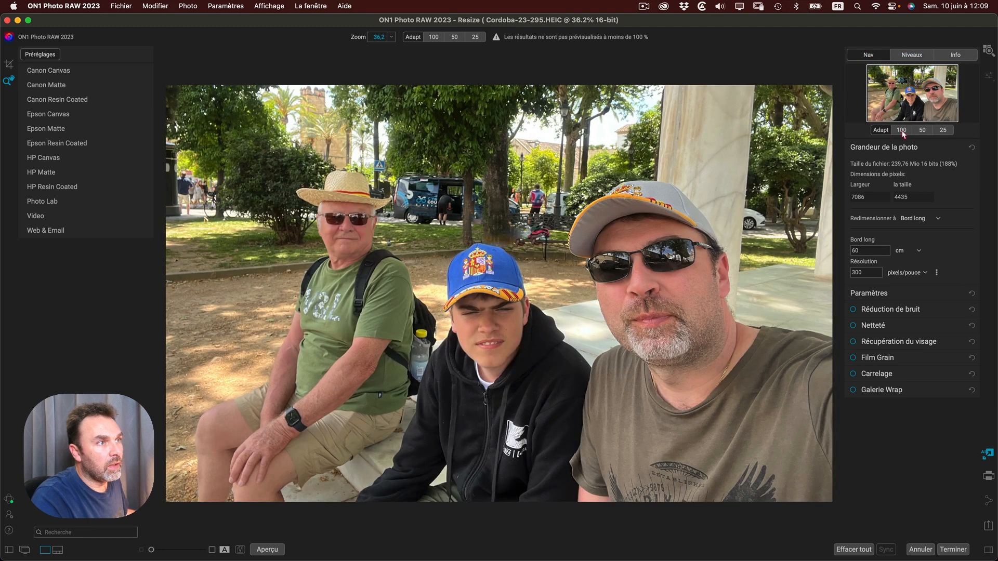
pyautogui.click(902, 134)
pyautogui.hscroll(5, 717, 280)
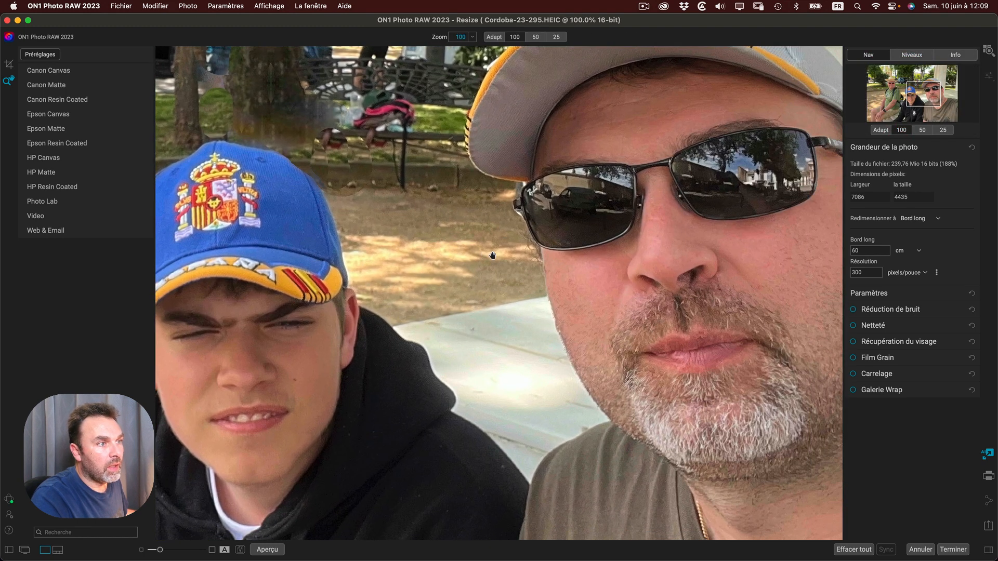
pyautogui.click(853, 310)
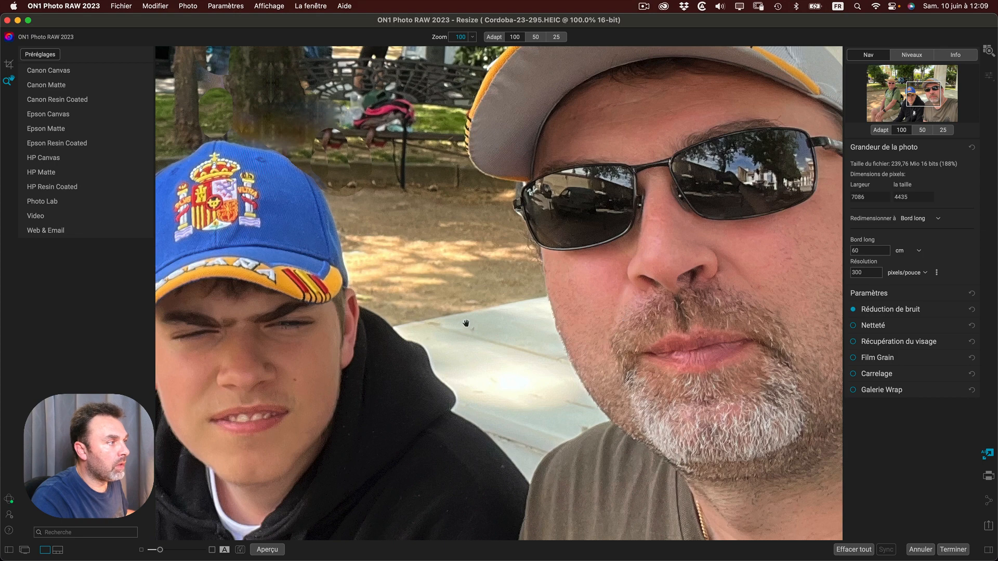
pyautogui.moveTo(465, 323); pyautogui.dragTo(563, 227)
pyautogui.click(906, 310)
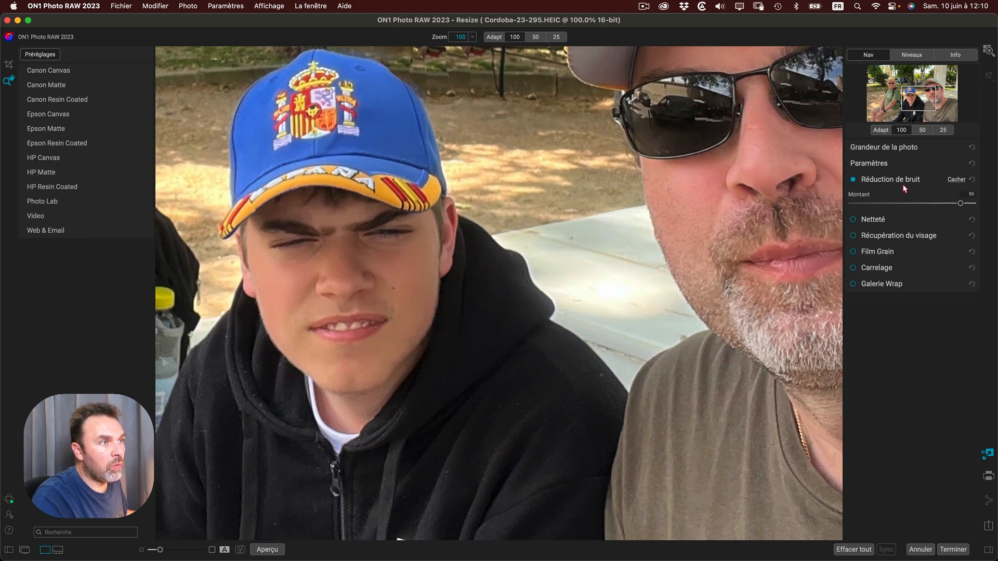
# Step: Compare the selfie with Réduction de bruit off and on, and set its Montant to 35
pyautogui.click(852, 180)
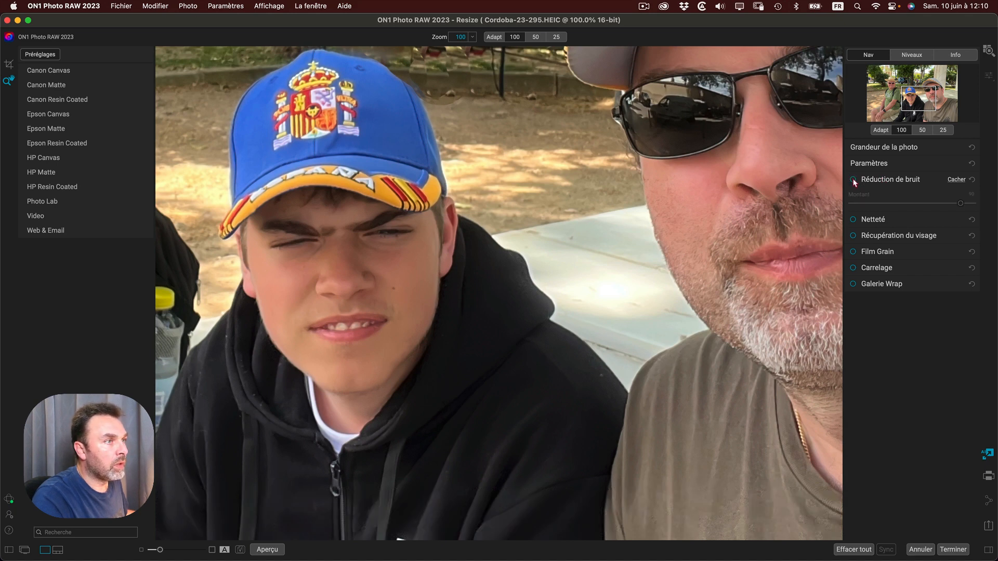
pyautogui.click(853, 180)
pyautogui.moveTo(703, 205); pyautogui.dragTo(528, 328)
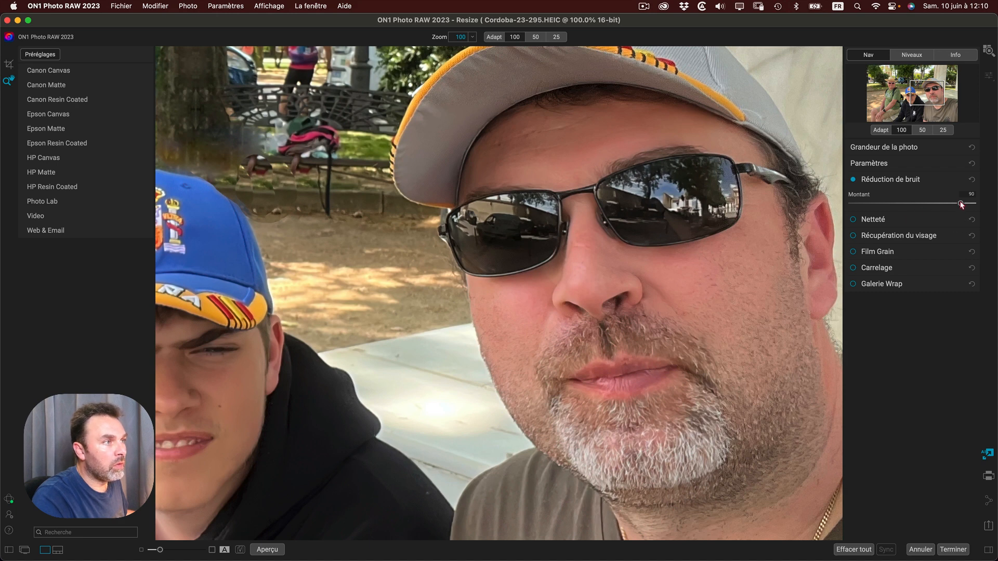
pyautogui.moveTo(961, 204); pyautogui.dragTo(896, 204)
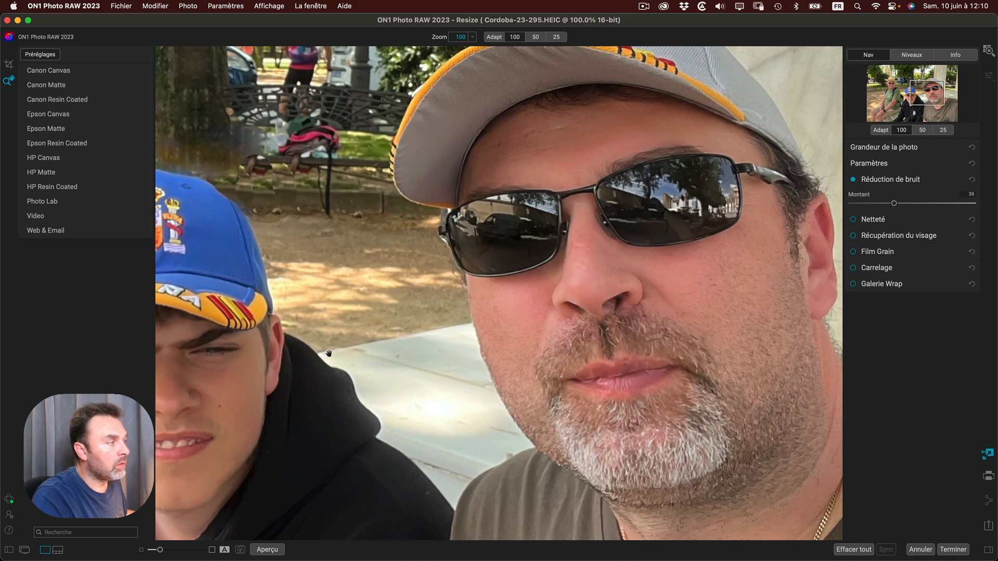
pyautogui.moveTo(272, 366); pyautogui.dragTo(416, 307)
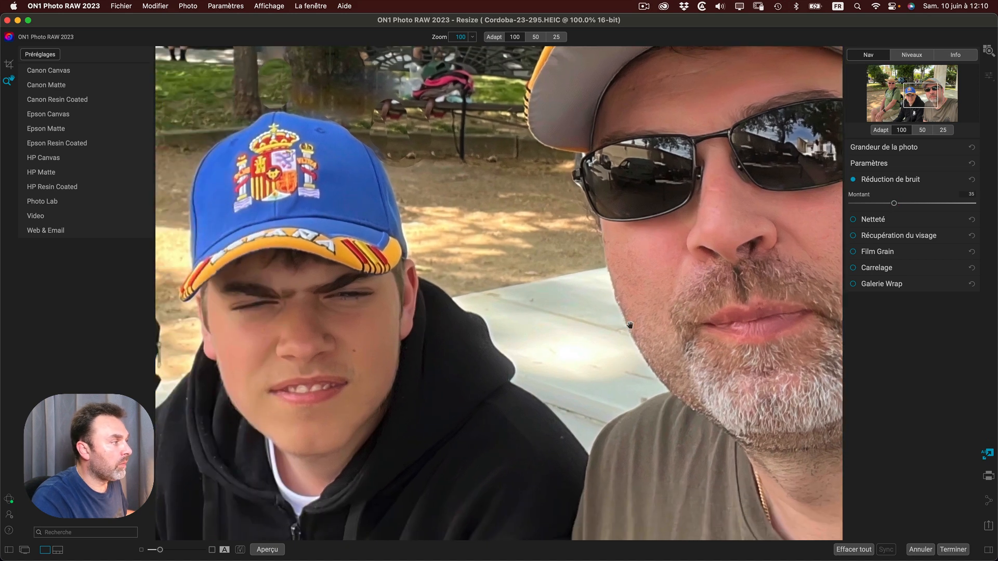
# Step: Enable Netteté for the enlarged selfie and check the sharpening on the faces
pyautogui.click(853, 219)
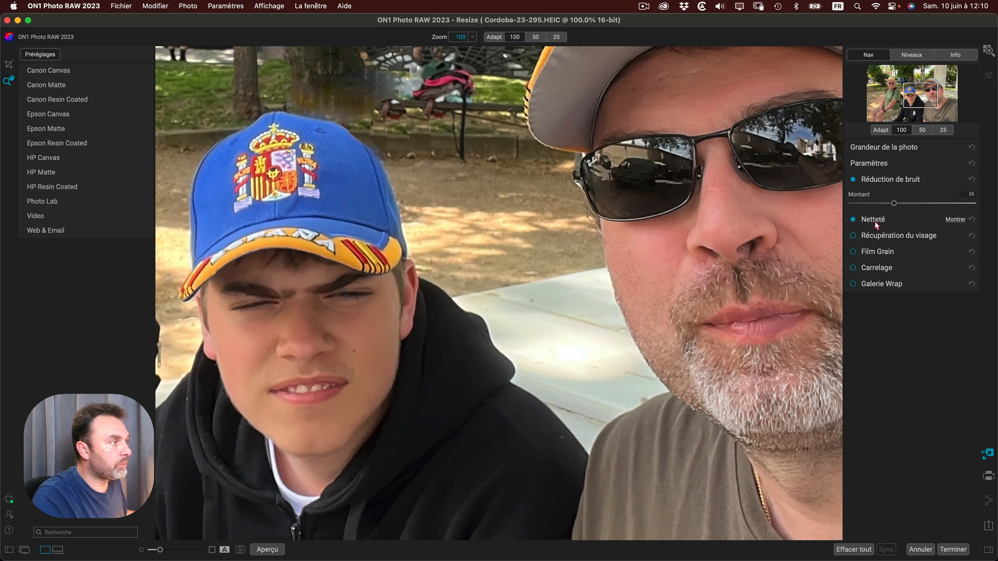
pyautogui.moveTo(720, 210); pyautogui.dragTo(595, 250)
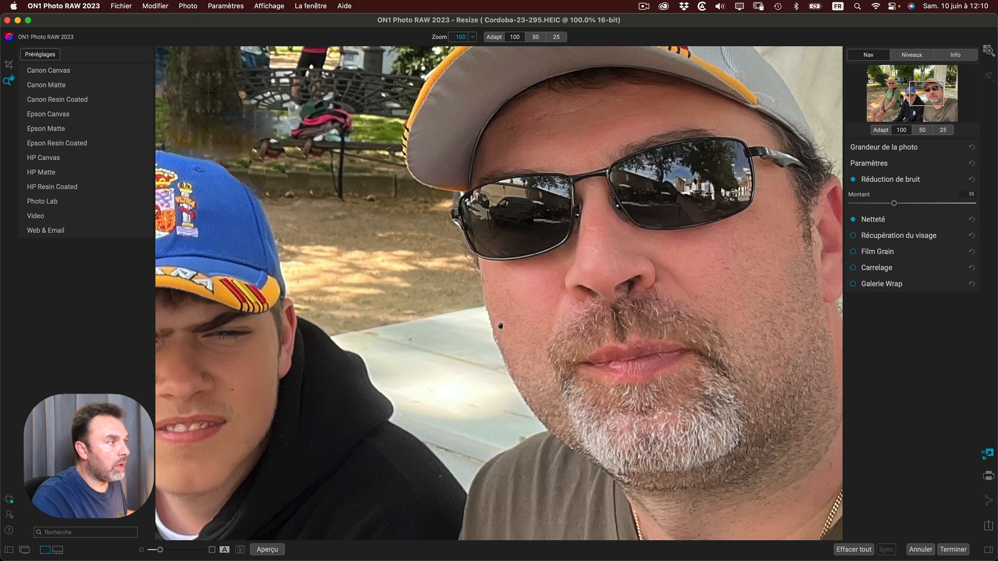
pyautogui.moveTo(501, 326); pyautogui.dragTo(769, 235)
pyautogui.moveTo(511, 280); pyautogui.dragTo(445, 272)
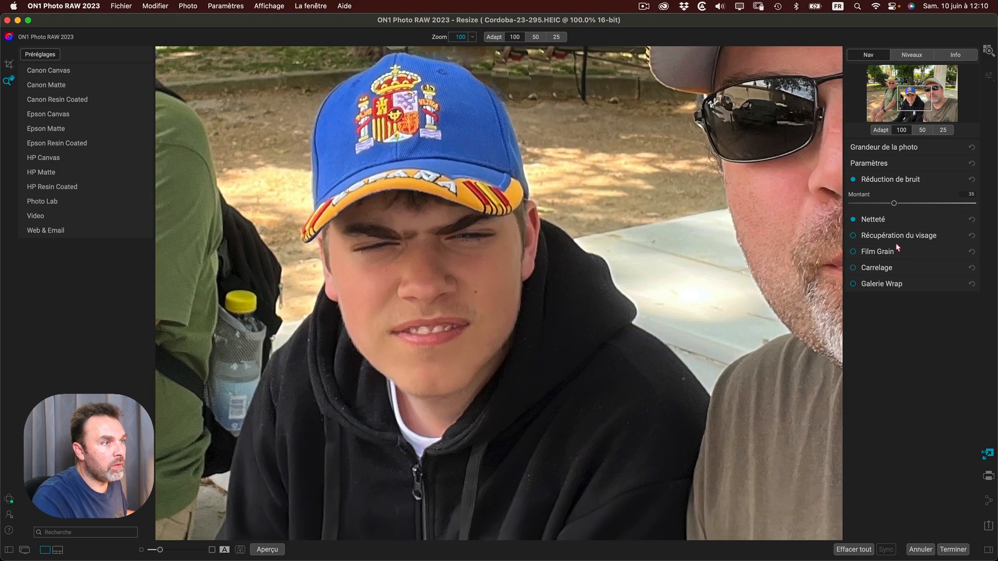
# Step: Enable Récupération du visage and select all three faces in the selfie for it
pyautogui.click(853, 236)
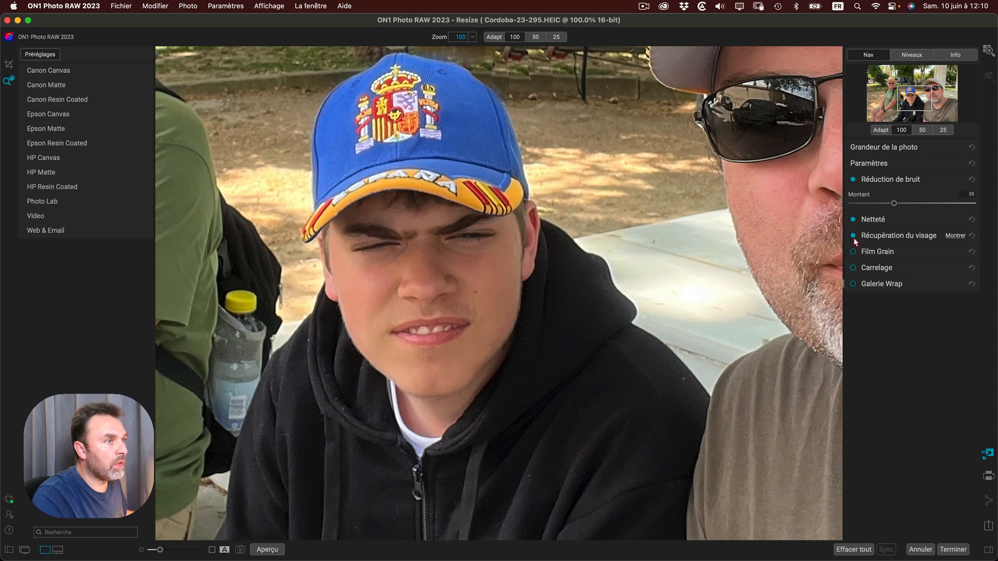
pyautogui.click(890, 236)
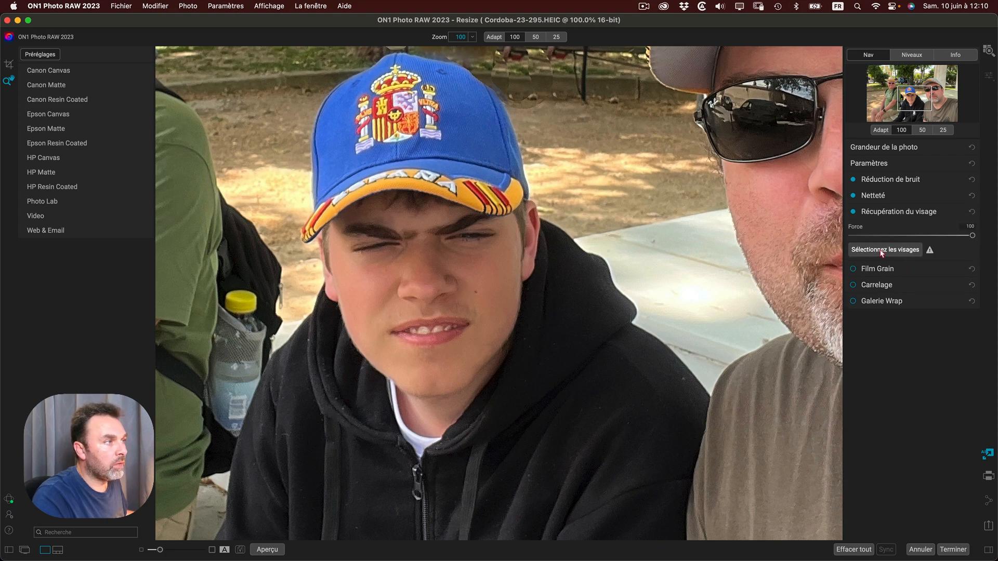
pyautogui.click(682, 273)
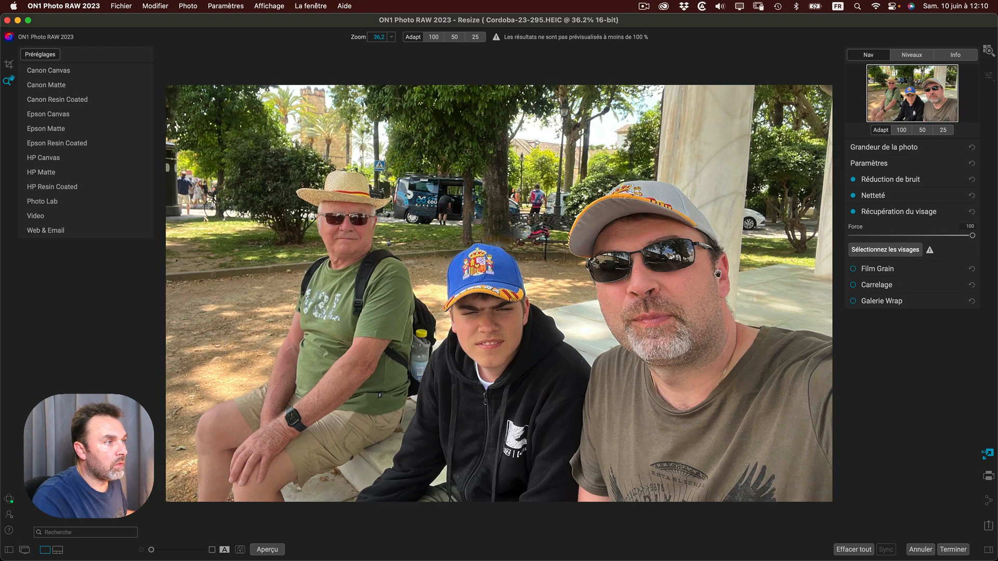
pyautogui.click(868, 251)
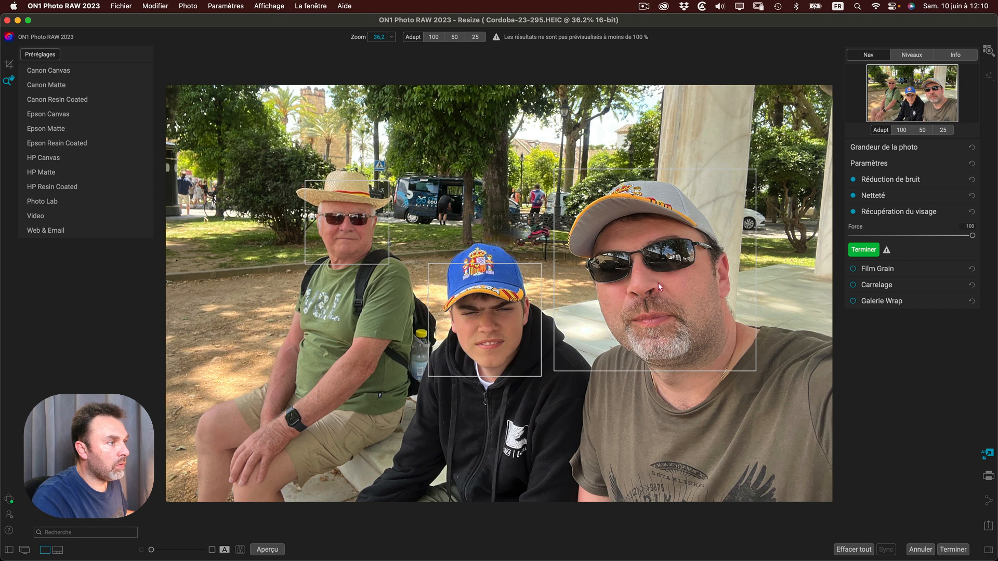
pyautogui.click(349, 228)
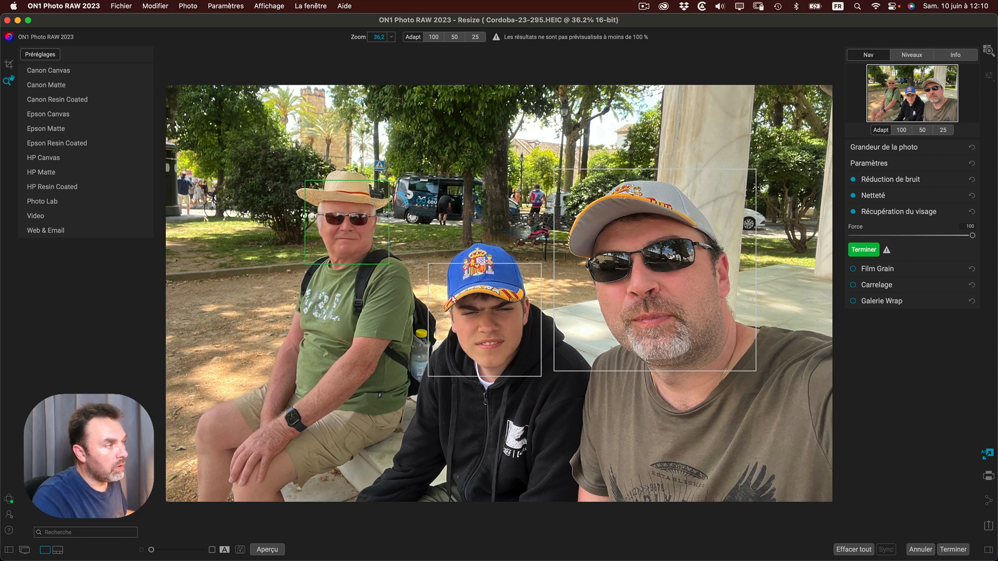
pyautogui.click(464, 310)
pyautogui.click(660, 297)
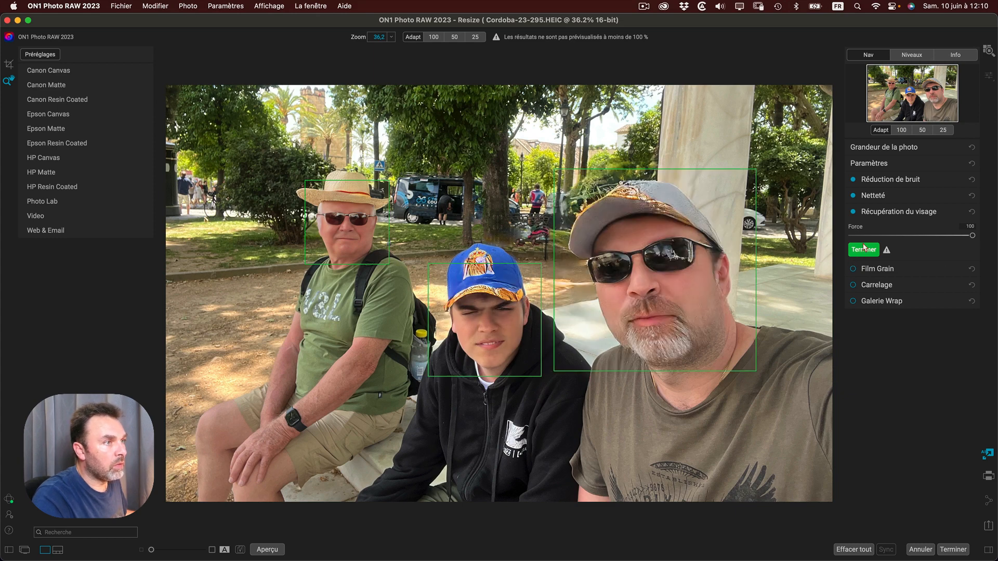
# Step: Compare the whole selfie with Récupération du visage switched off and on at full Force
pyautogui.click(854, 212)
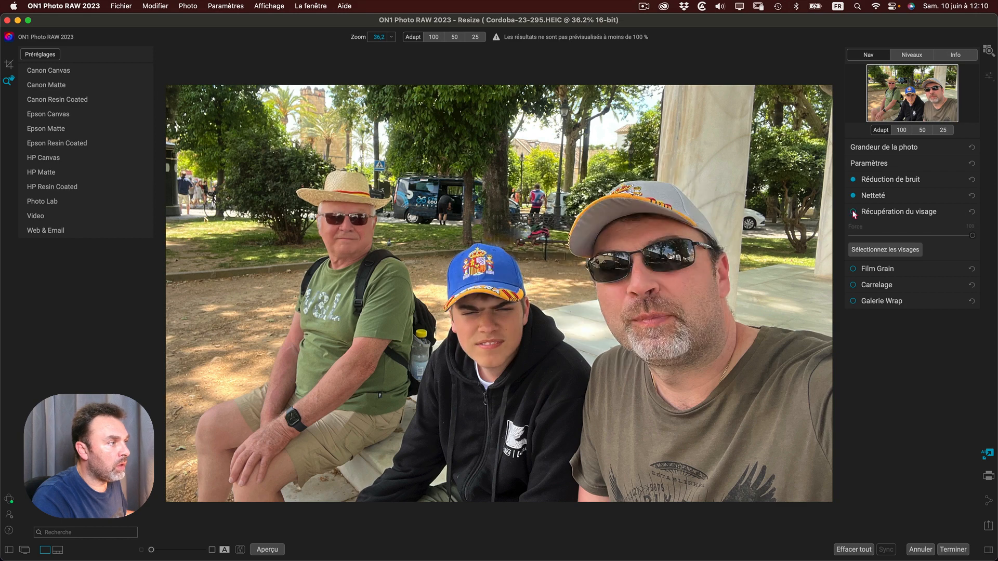
pyautogui.click(853, 212)
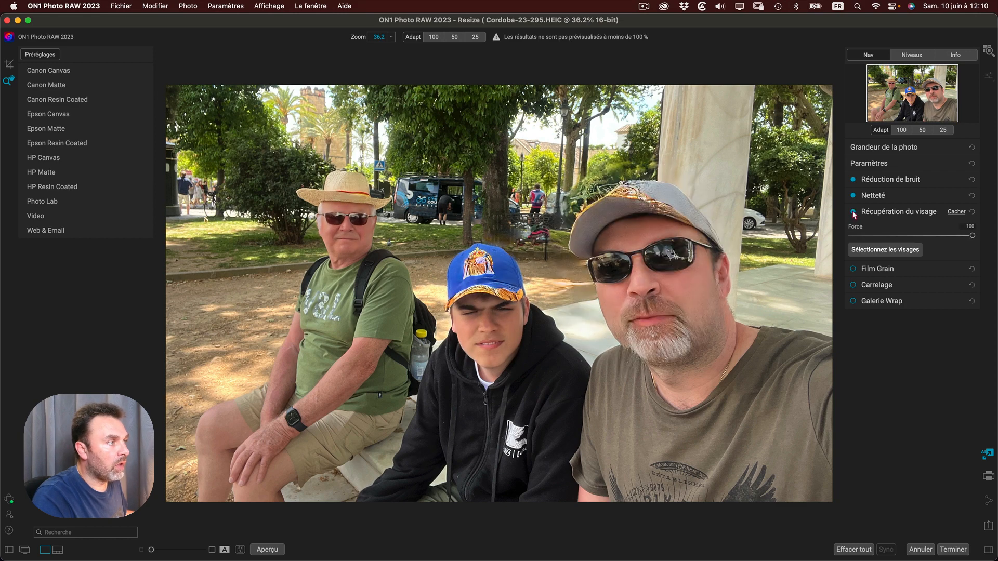
pyautogui.click(853, 212)
pyautogui.click(853, 212)
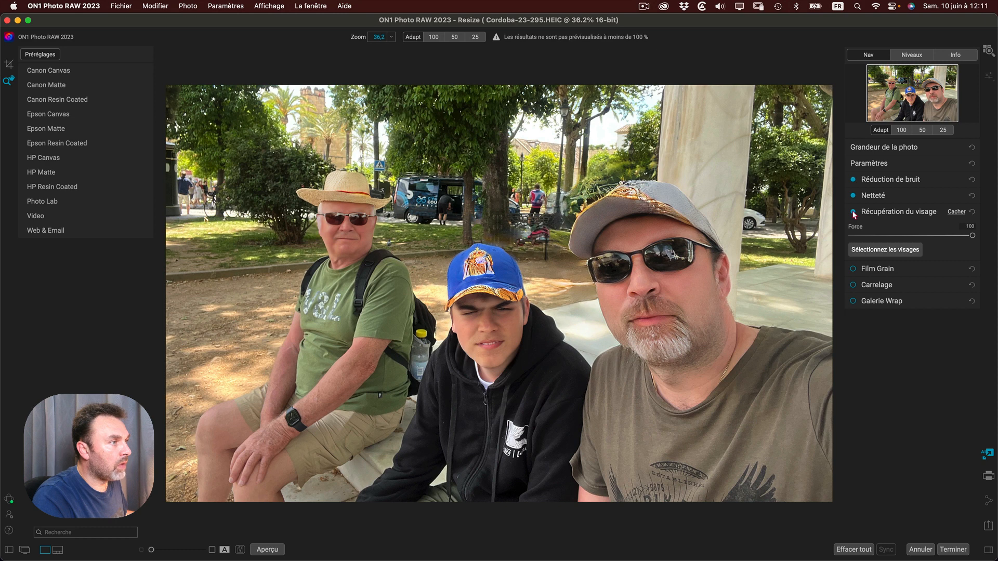
pyautogui.click(853, 212)
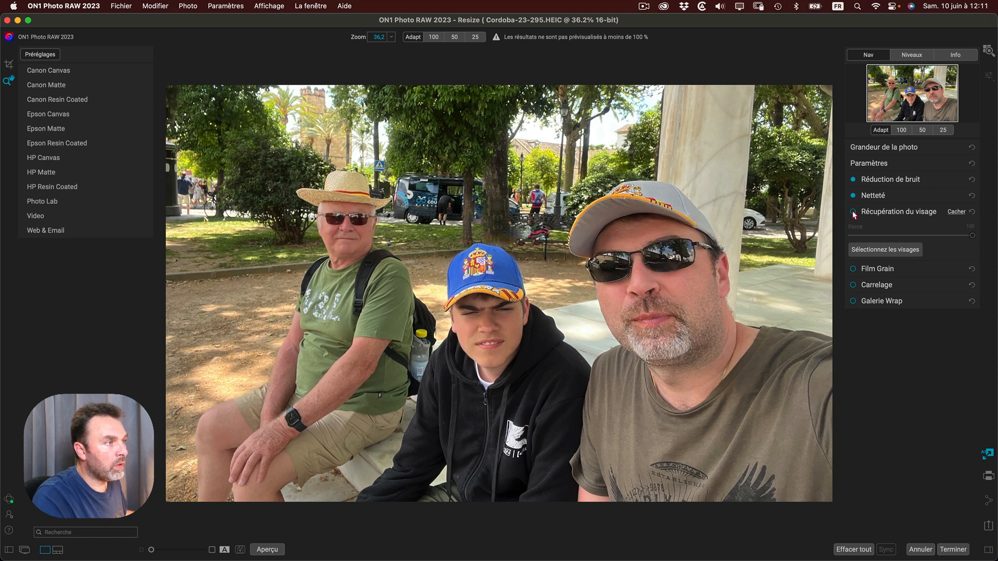
pyautogui.click(853, 212)
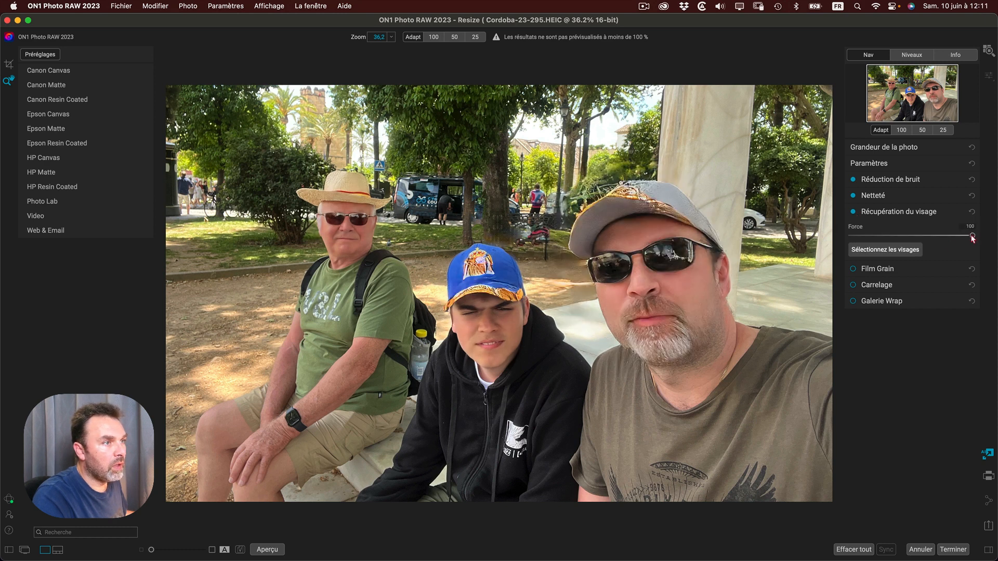
# Step: Set the Force of Récupération du visage to 20 and compare the faces with it off and on at 50% zoom
pyautogui.moveTo(972, 237)
pyautogui.mouseDown()
pyautogui.moveTo(860, 236)
pyautogui.moveTo(869, 237)
pyautogui.mouseUp()
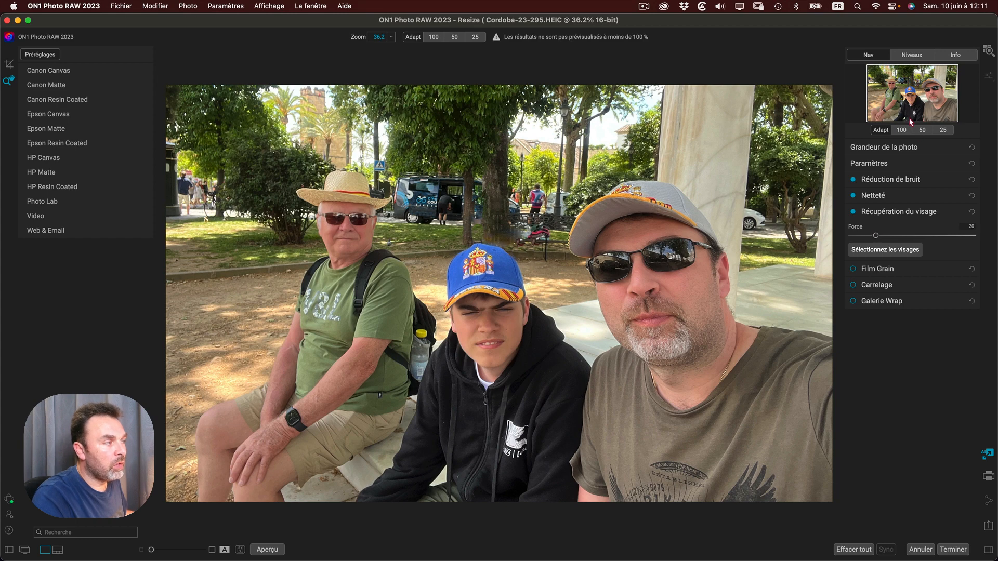
pyautogui.click(922, 130)
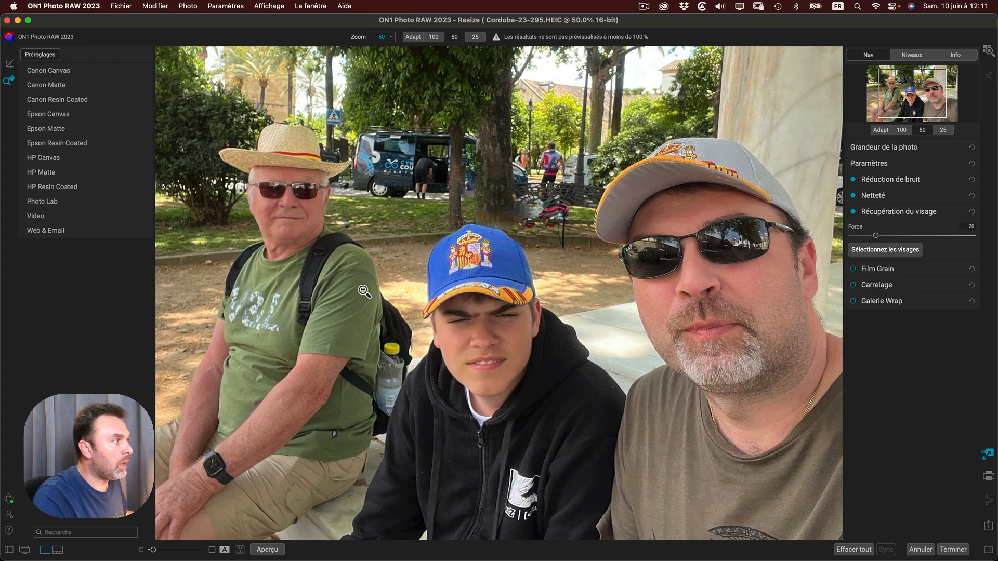
pyautogui.click(855, 213)
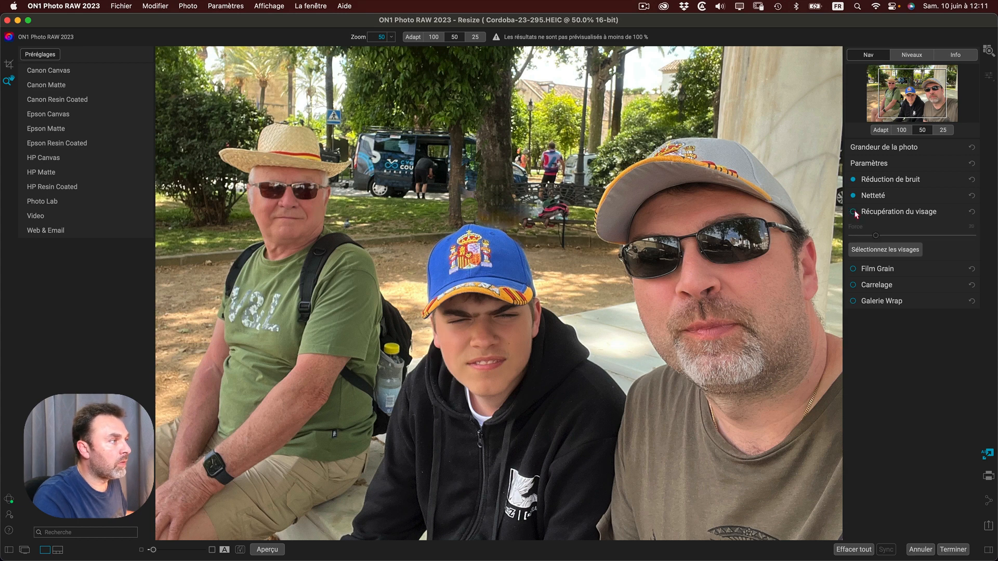
pyautogui.click(855, 213)
pyautogui.click(855, 213)
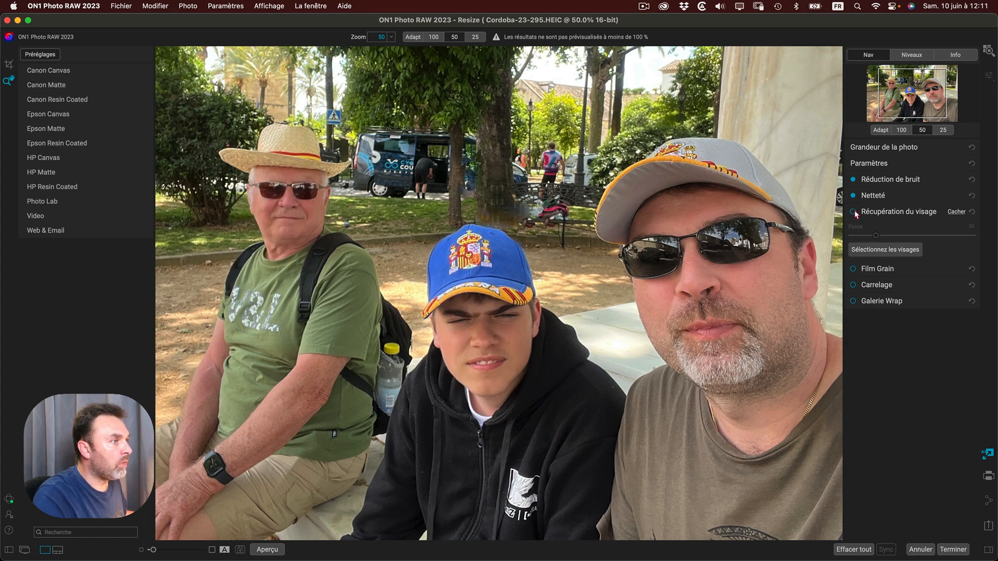
pyautogui.click(853, 212)
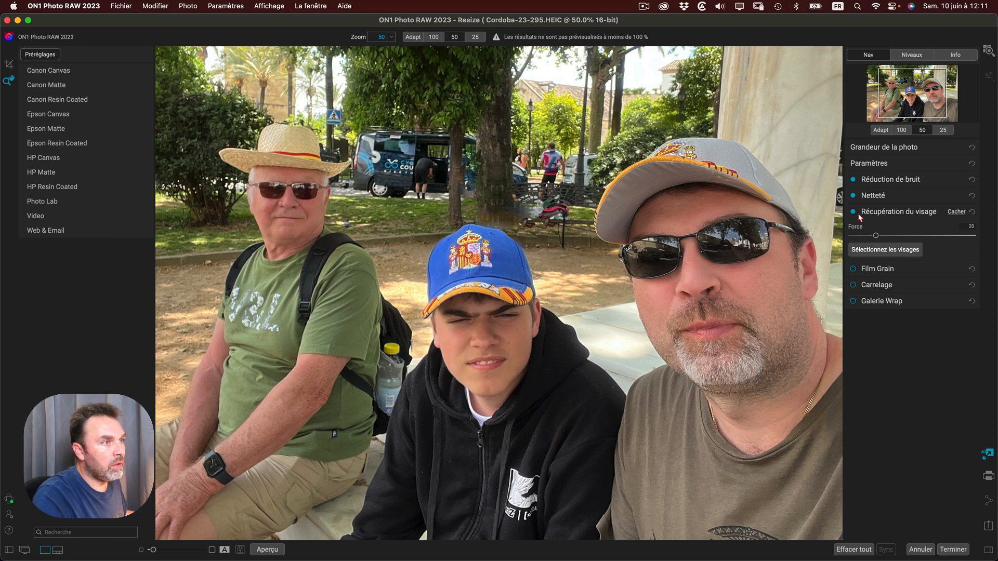
pyautogui.click(854, 212)
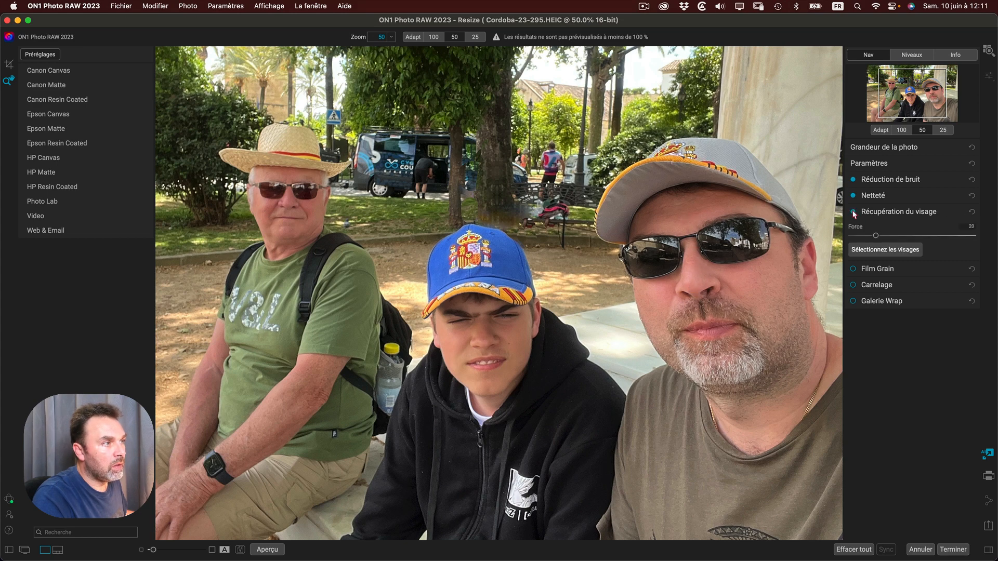
pyautogui.click(853, 212)
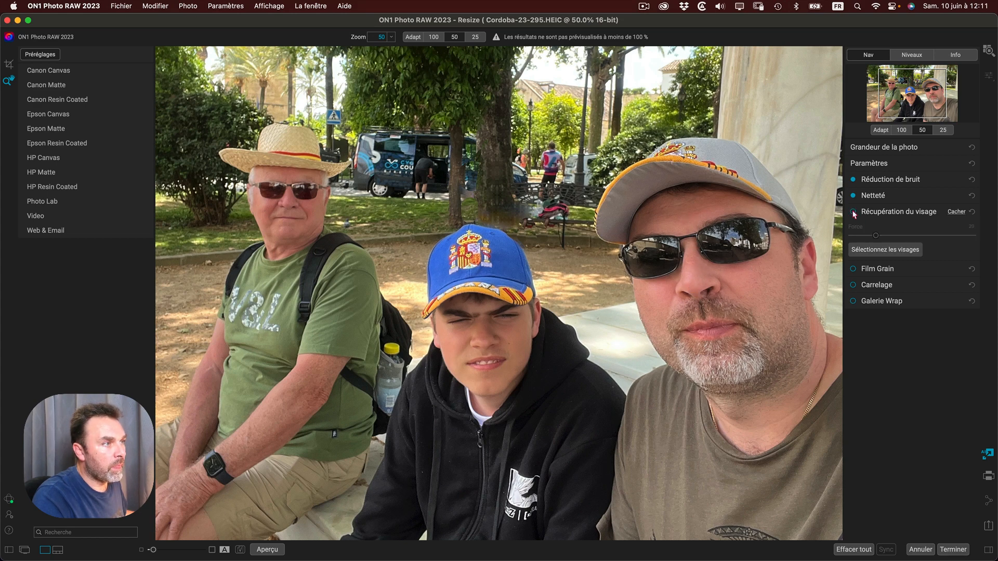
pyautogui.click(853, 212)
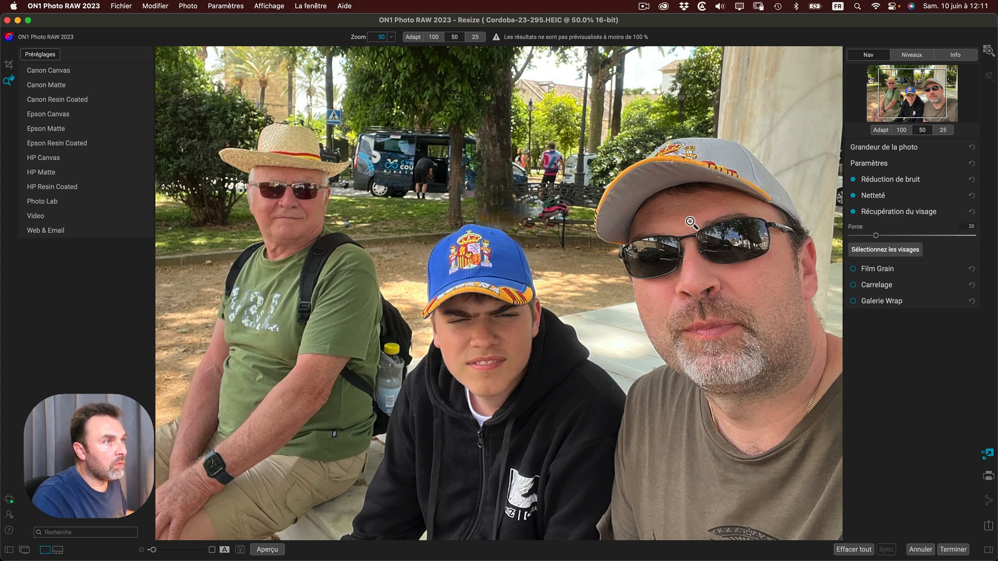
# Step: Examine the recovered faces one after another at 100% zoom, from the boy to both men
pyautogui.click(901, 130)
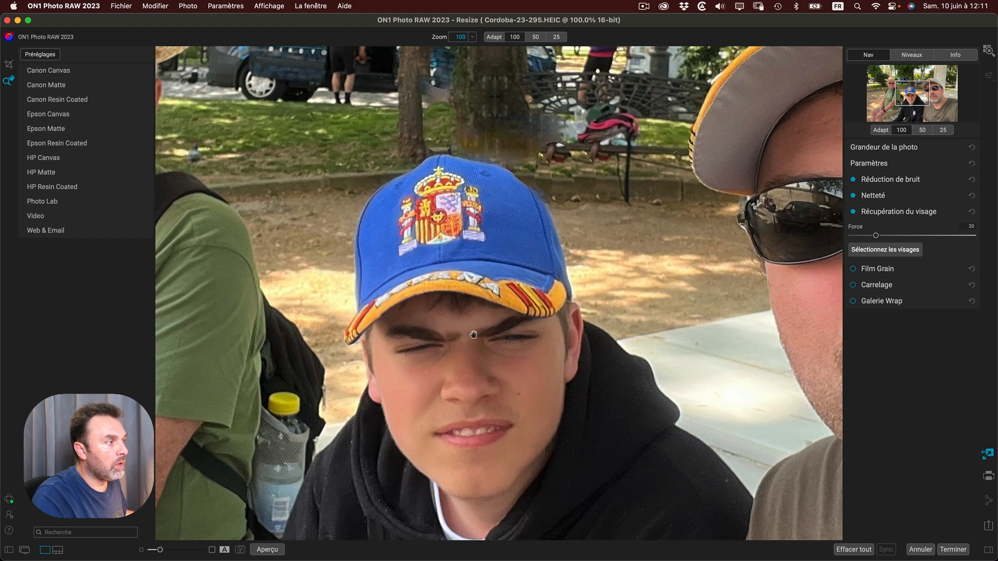
pyautogui.moveTo(473, 335); pyautogui.dragTo(663, 330)
pyautogui.moveTo(576, 335); pyautogui.dragTo(705, 325)
pyautogui.moveTo(507, 208); pyautogui.dragTo(505, 334)
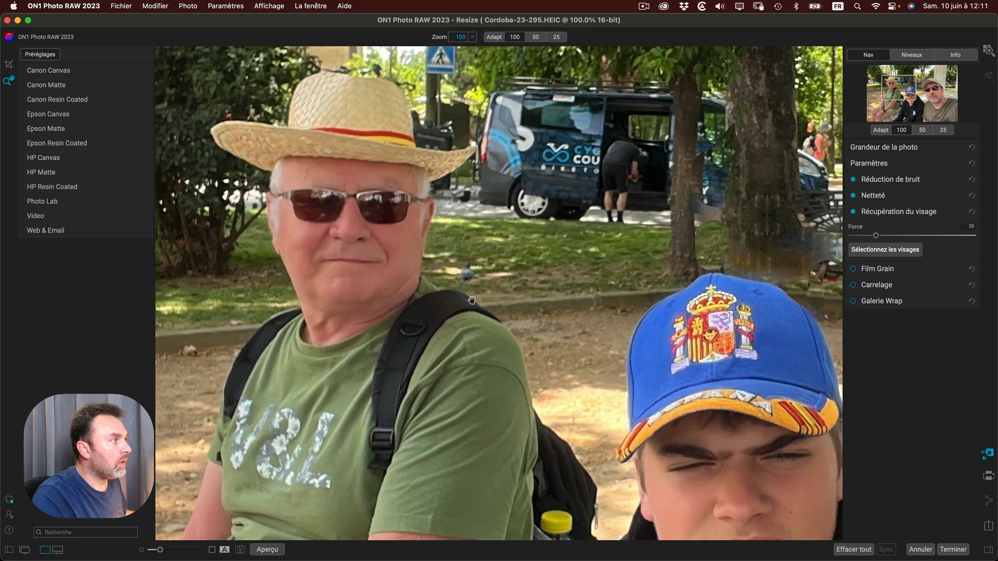
pyautogui.moveTo(578, 308); pyautogui.dragTo(560, 297)
pyautogui.moveTo(635, 249); pyautogui.dragTo(607, 274)
pyautogui.moveTo(565, 301); pyautogui.dragTo(678, 268)
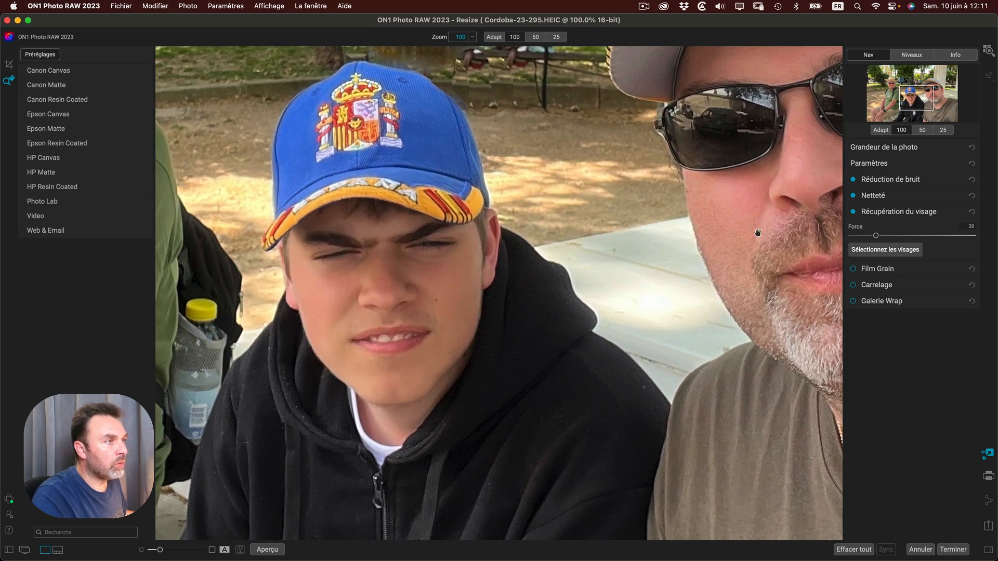
pyautogui.moveTo(538, 294); pyautogui.dragTo(329, 349)
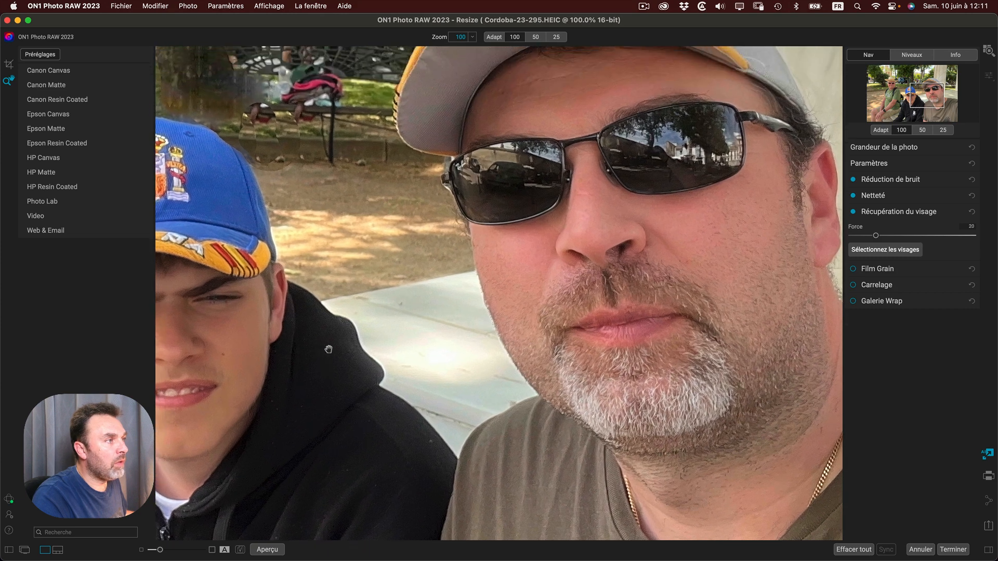
# Step: Compare the bearded man's face at 100% with Récupération du visage off and on
pyautogui.click(854, 212)
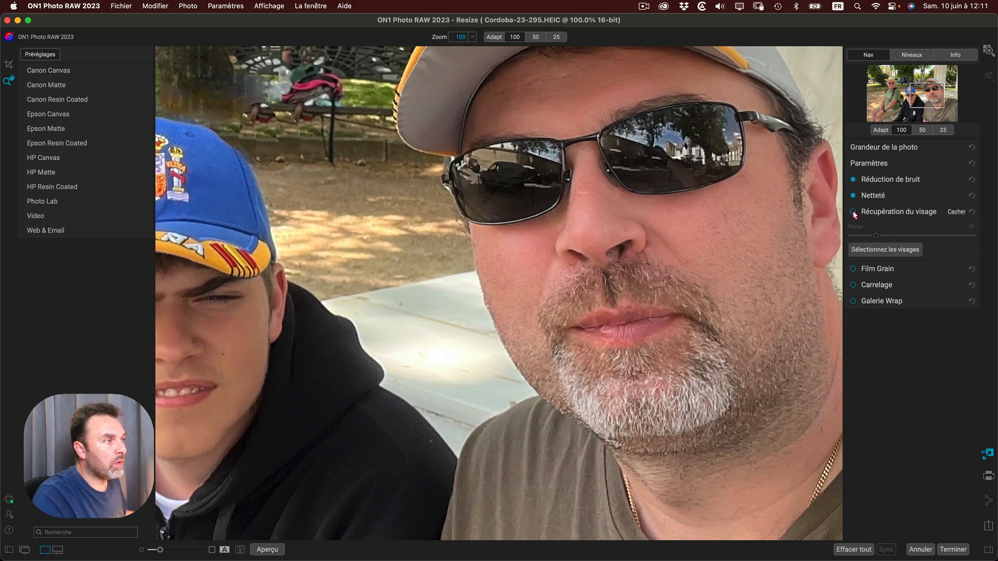
pyautogui.click(853, 212)
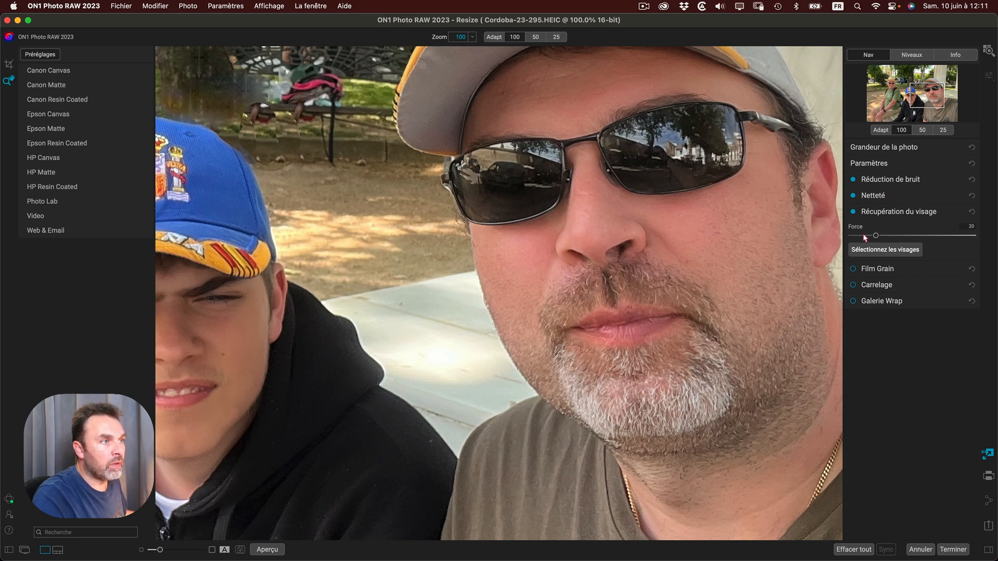
pyautogui.click(853, 212)
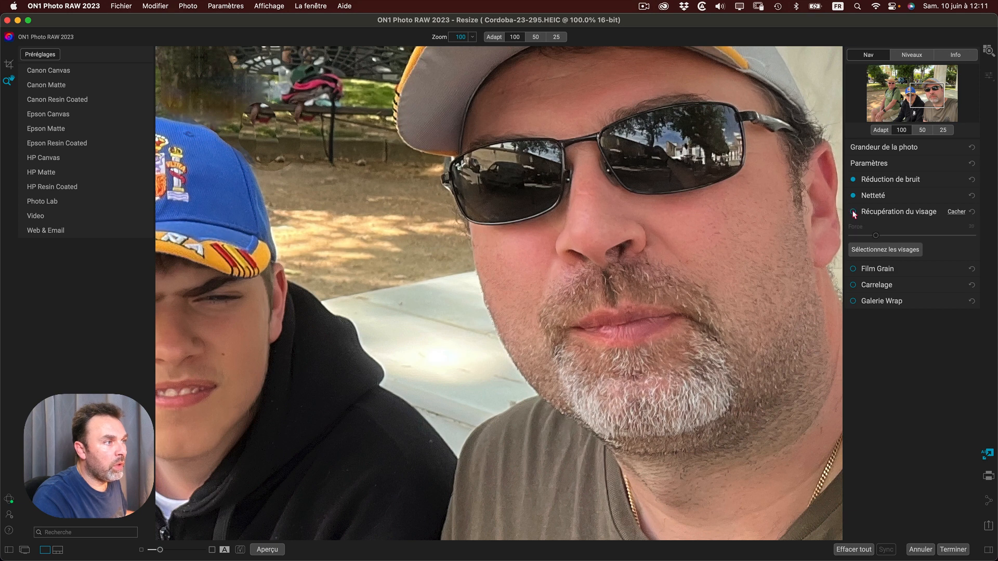
pyautogui.click(853, 212)
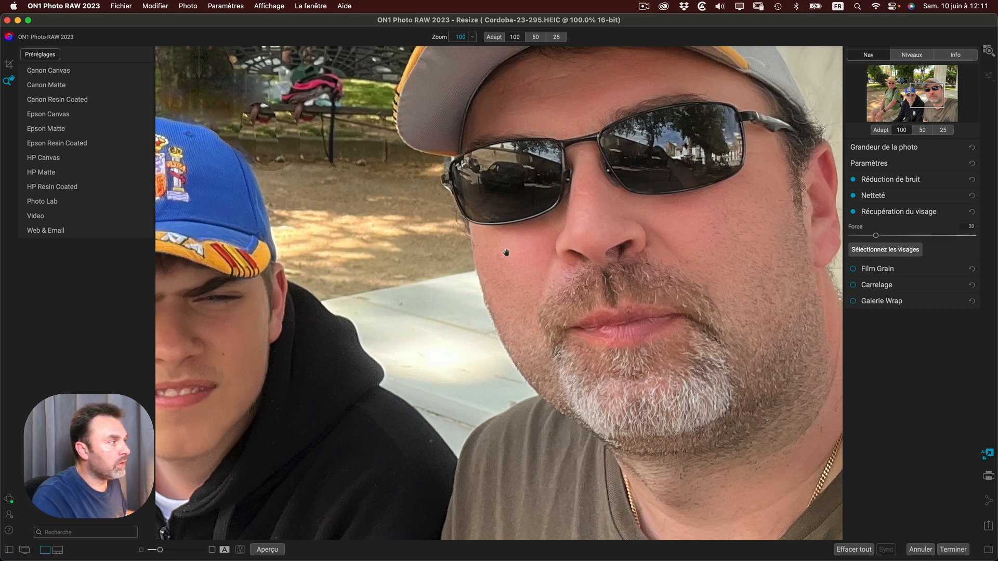
# Step: Review the Réduction de bruit settings, try the Fix Focus preset for Netteté, and apply the Screen preset instead
pyautogui.moveTo(506, 253); pyautogui.dragTo(598, 333)
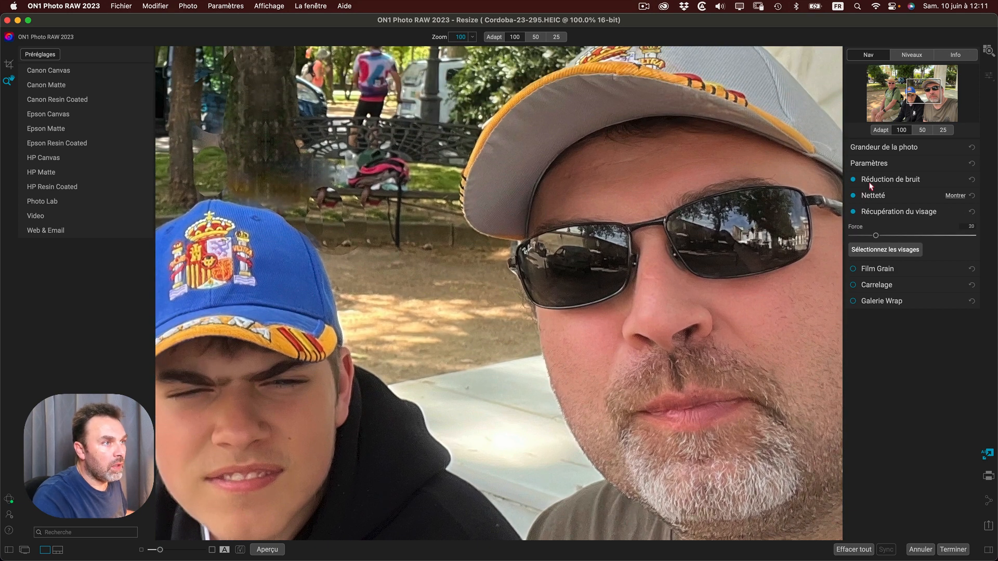
pyautogui.click(884, 181)
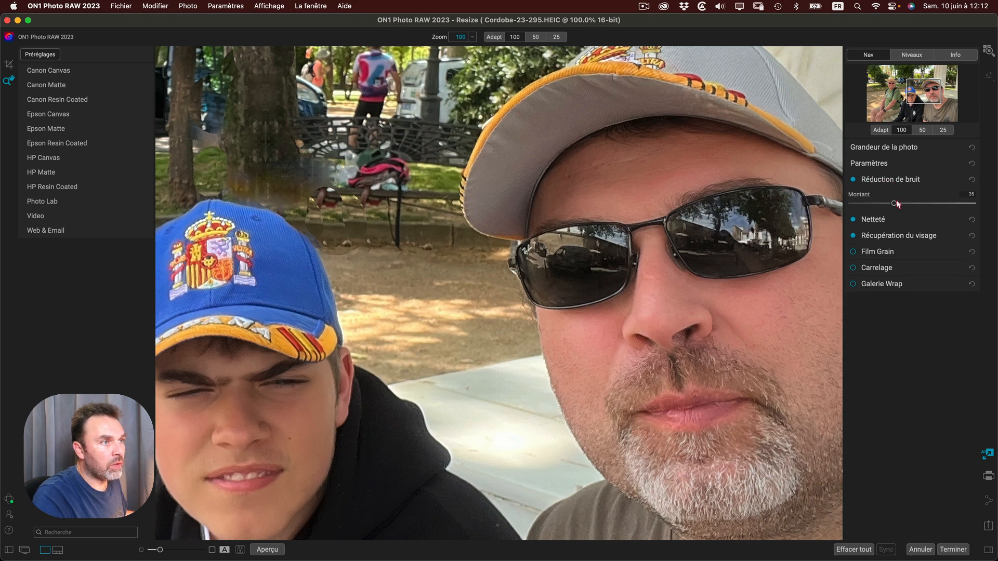
pyautogui.click(883, 221)
pyautogui.click(870, 223)
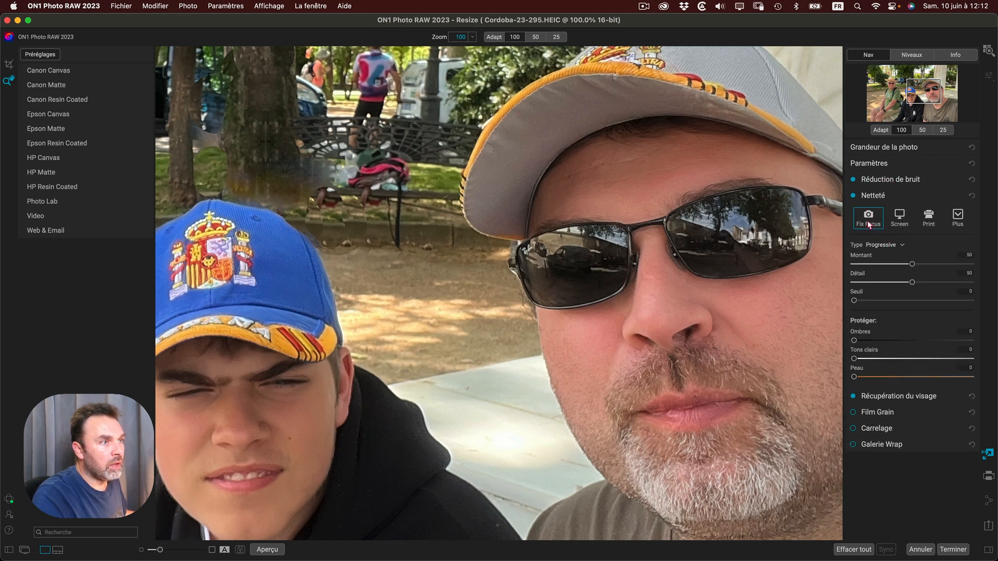
pyautogui.click(900, 221)
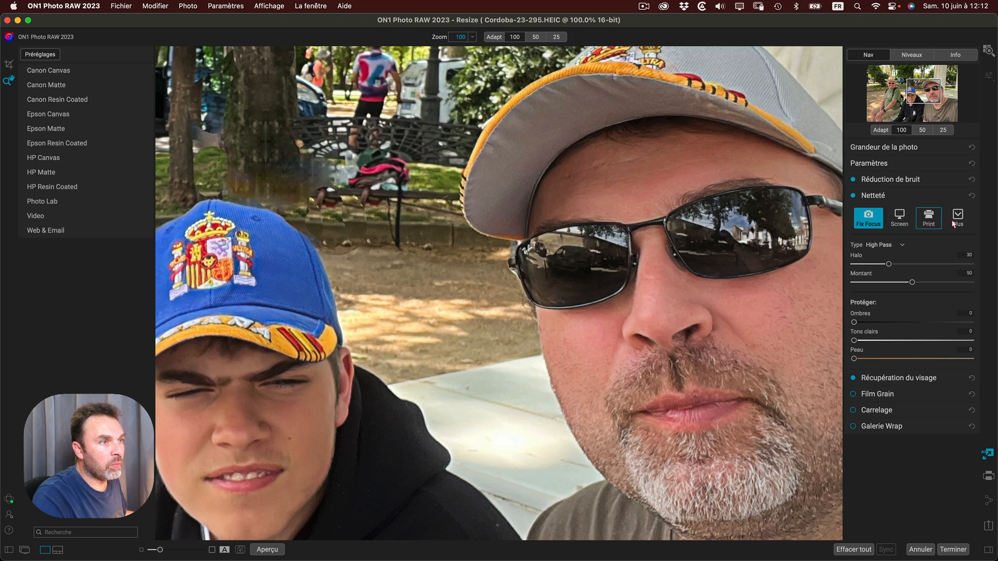
pyautogui.click(900, 220)
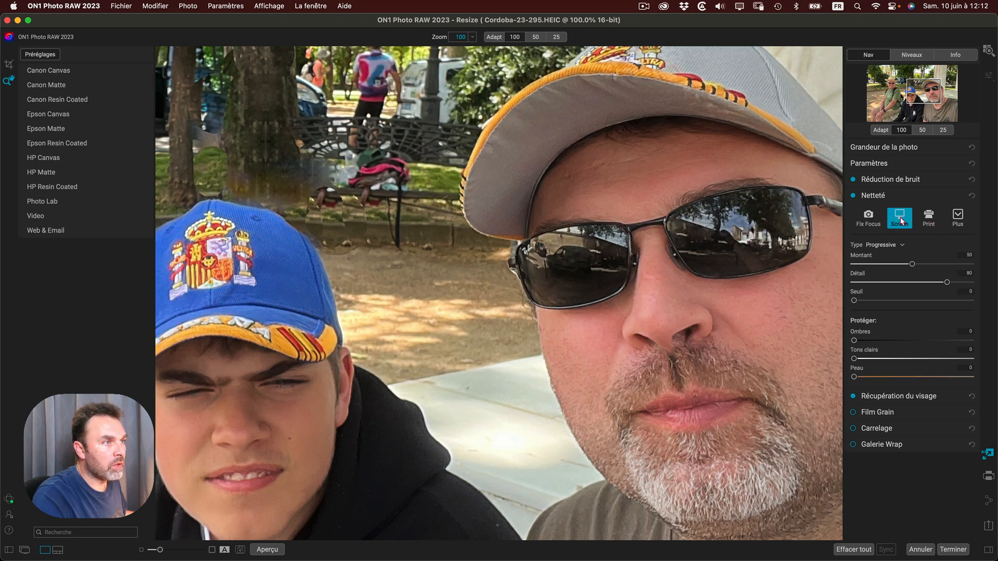
pyautogui.scroll(-5, 694, 270)
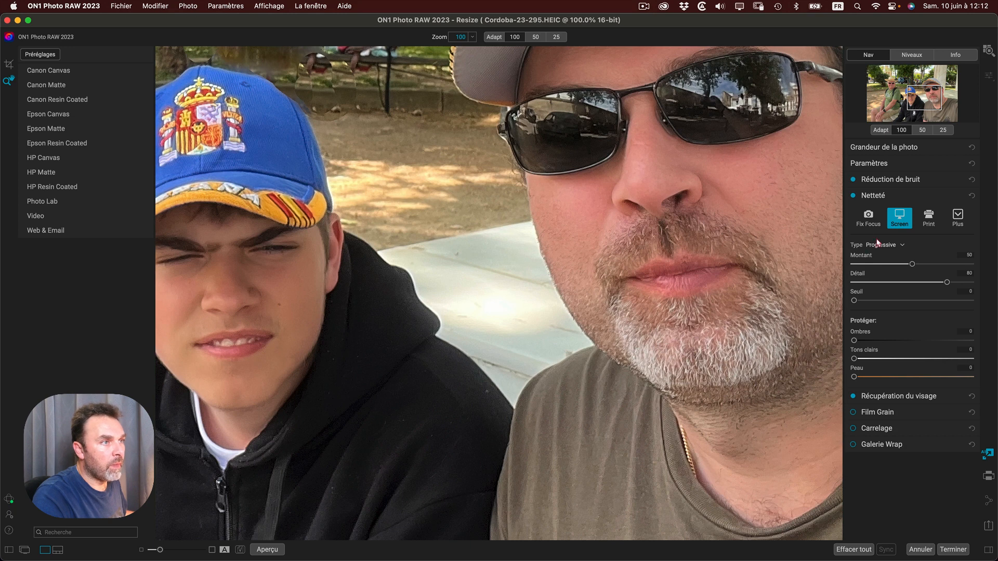
# Step: Set the Force of Récupération du visage to 30 and check the three faces at 100%
pyautogui.click(878, 198)
pyautogui.click(881, 211)
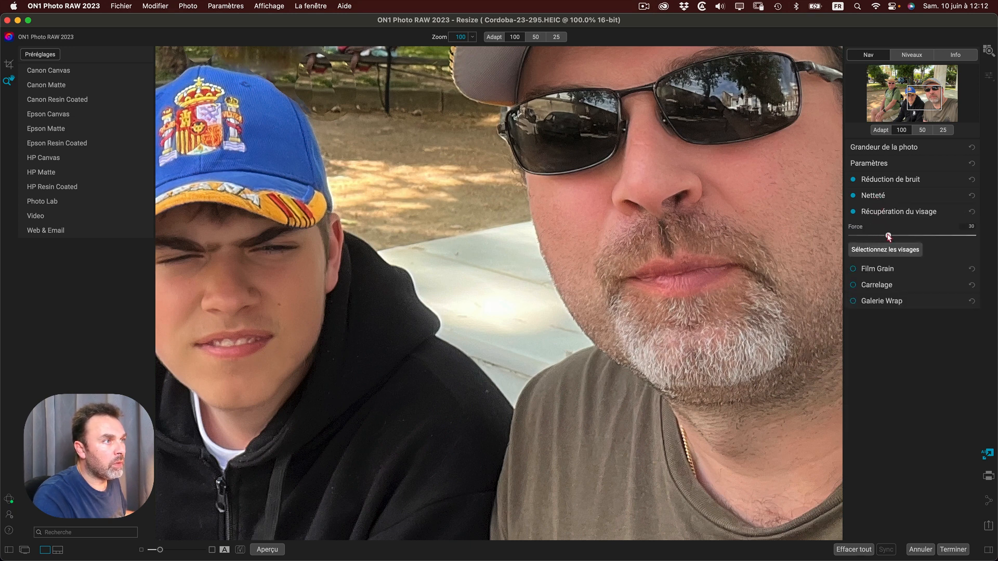
pyautogui.scroll(5, 717, 244)
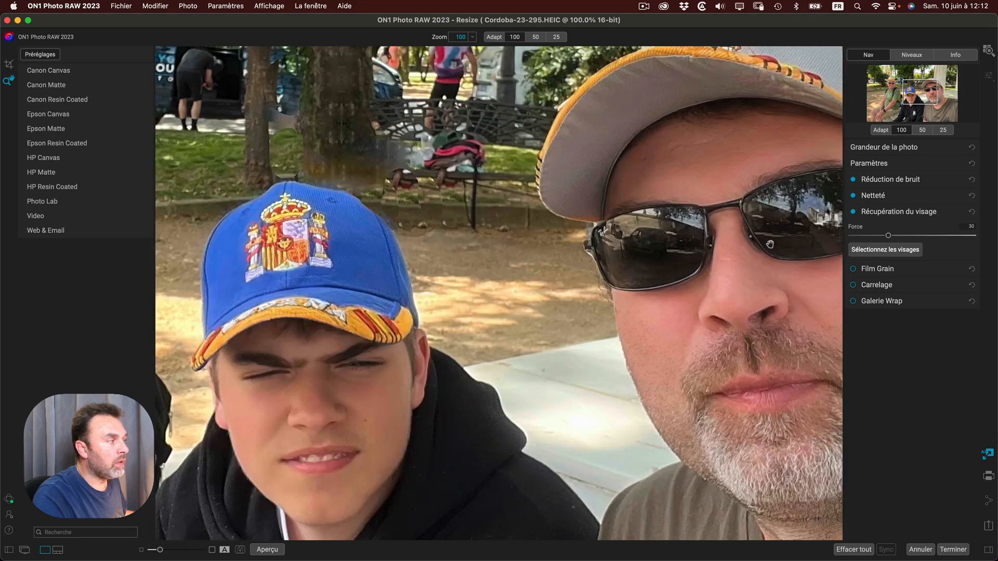
pyautogui.hscroll(-10, 769, 244)
pyautogui.scroll(3, 515, 322)
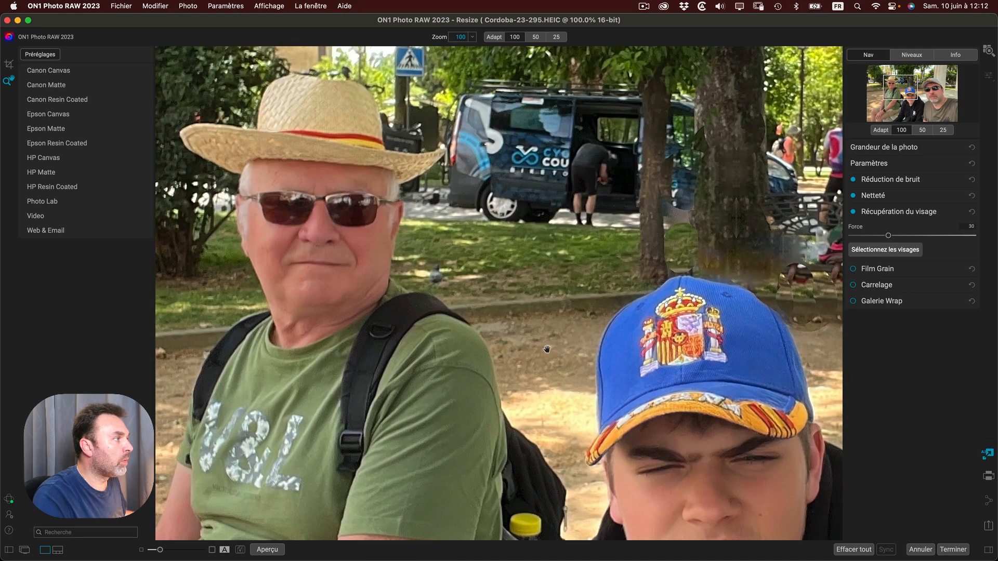
pyautogui.hscroll(8, 415, 282)
pyautogui.scroll(-2, 415, 282)
# Step: Fit the selfie in the view, compare it with Récupération du visage off and on, and collapse its settings
pyautogui.press('super+0')
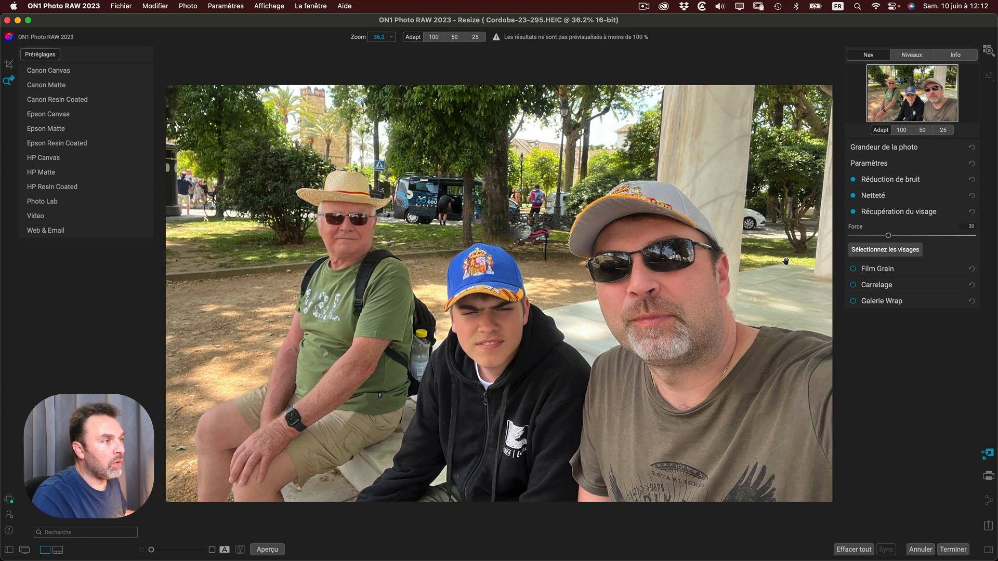
pyautogui.click(853, 212)
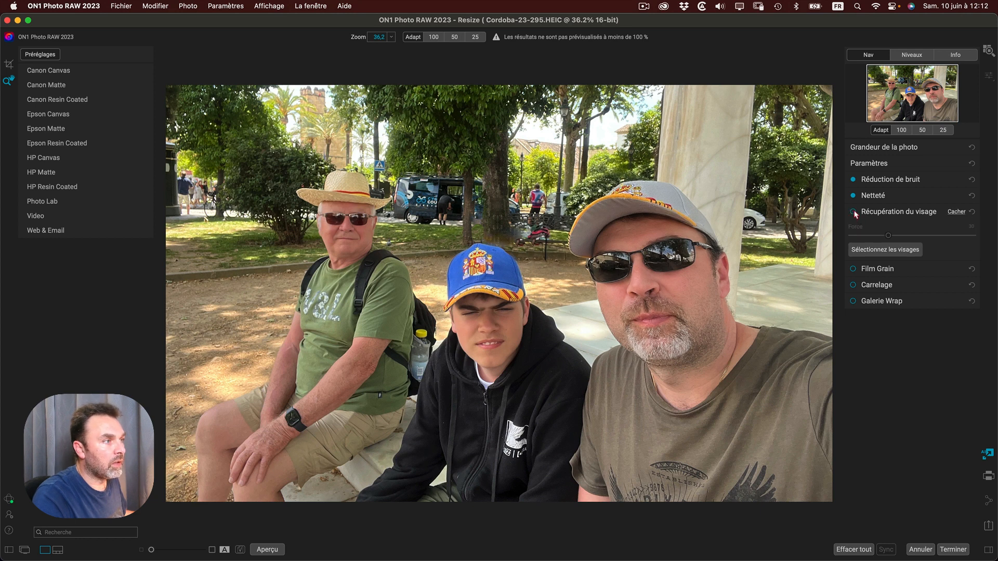
pyautogui.click(853, 212)
pyautogui.click(853, 212)
pyautogui.click(853, 212)
pyautogui.click(852, 212)
pyautogui.click(852, 212)
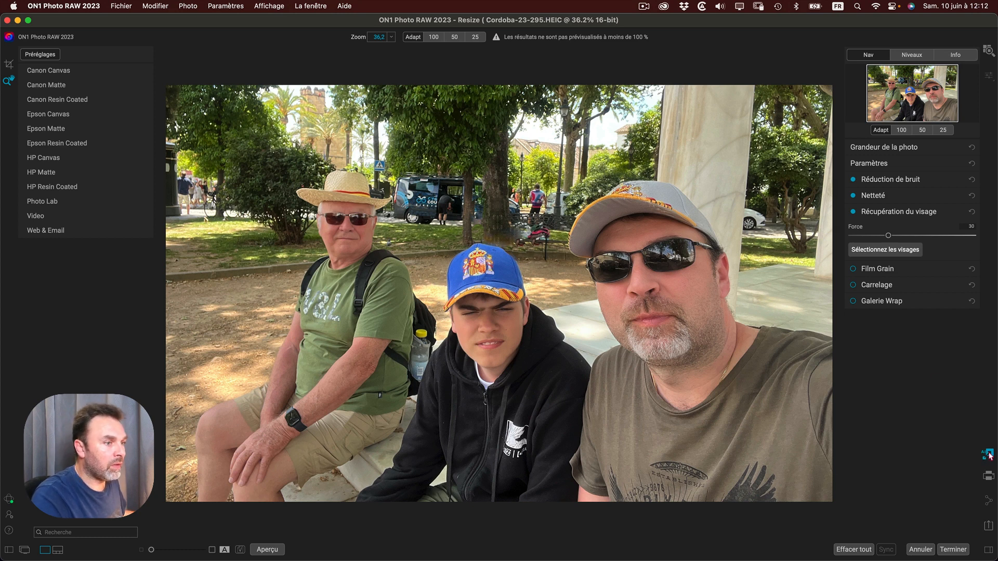
pyautogui.click(891, 212)
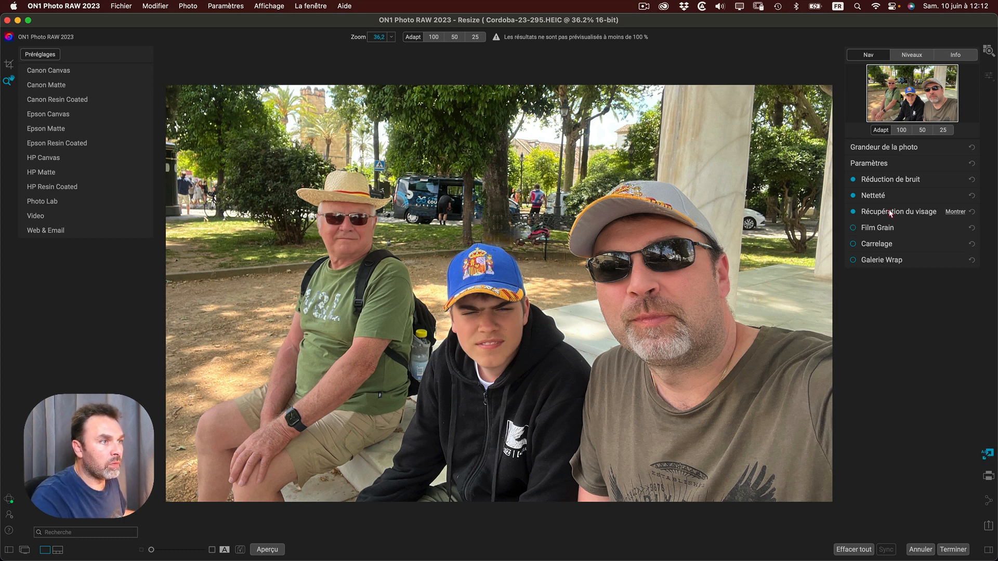